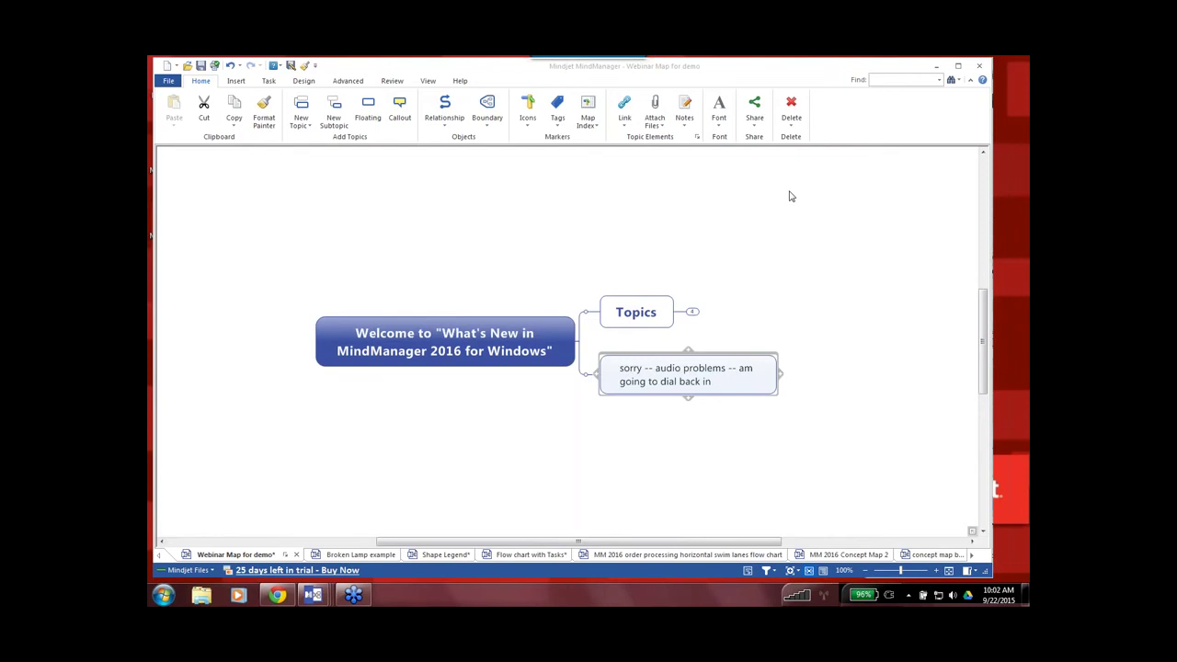
Expand the Topics branch to review its subtopics, and collapse it again.
click(696, 316)
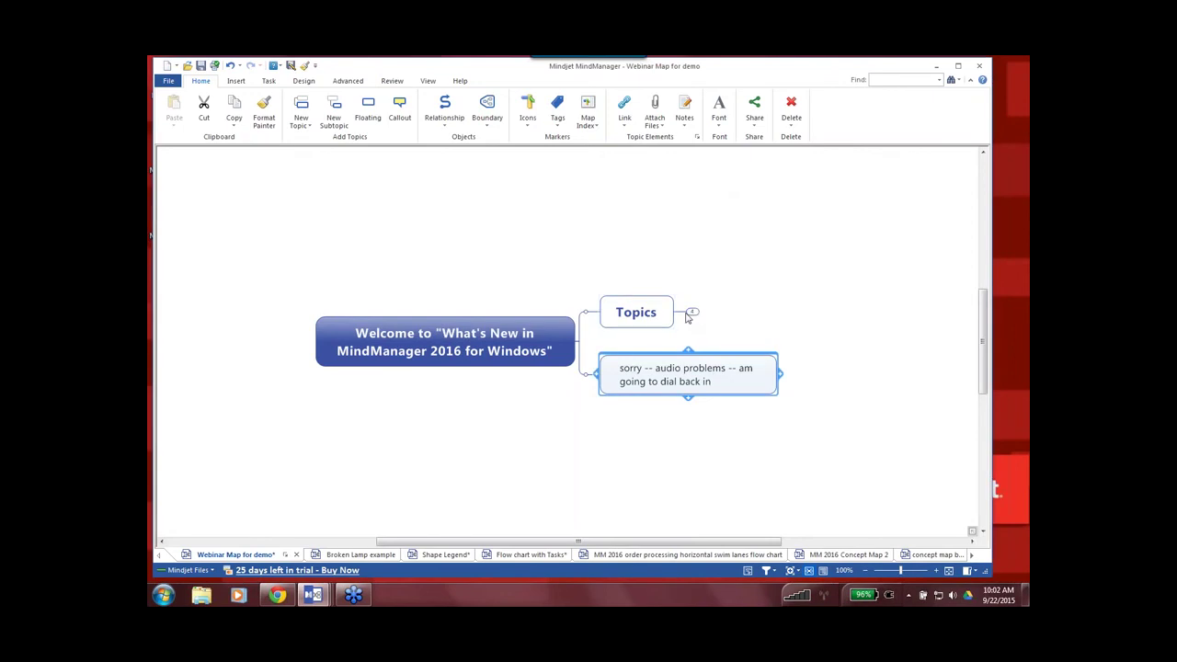
click(692, 314)
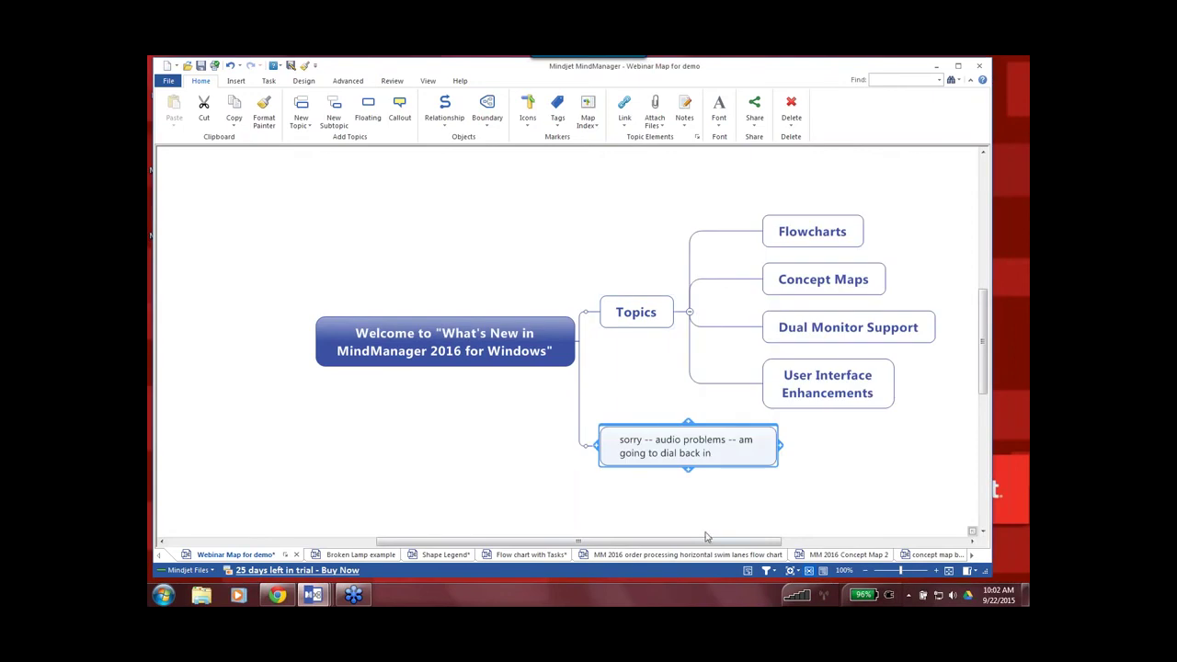
drag(706, 543, 771, 542)
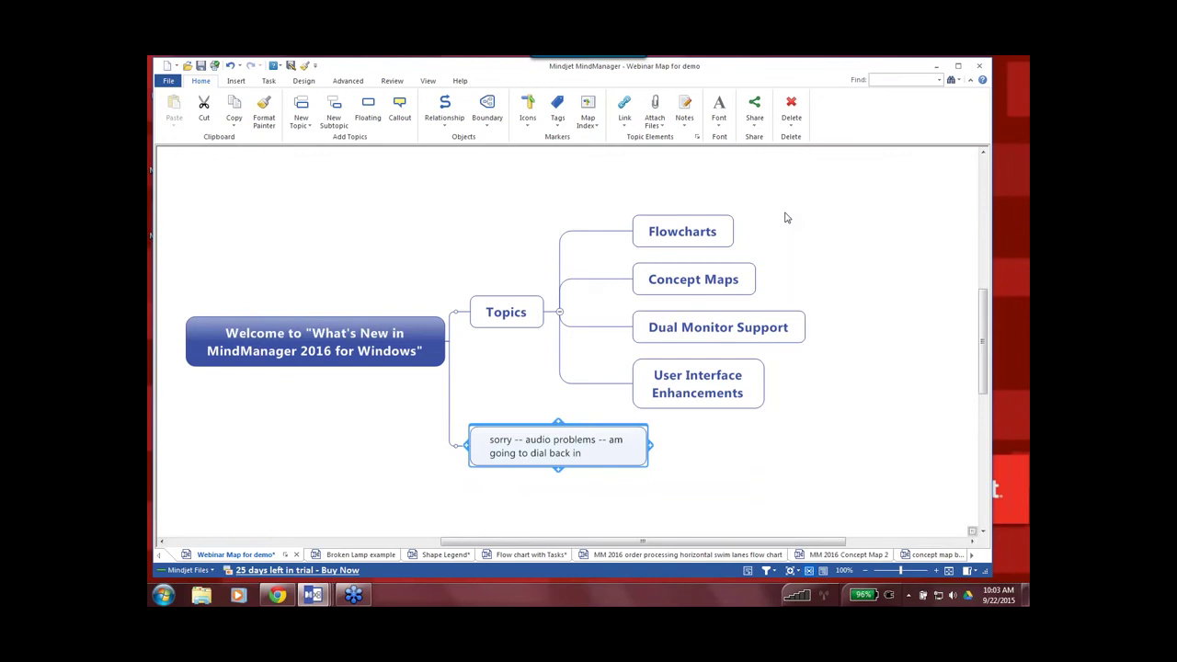
click(562, 313)
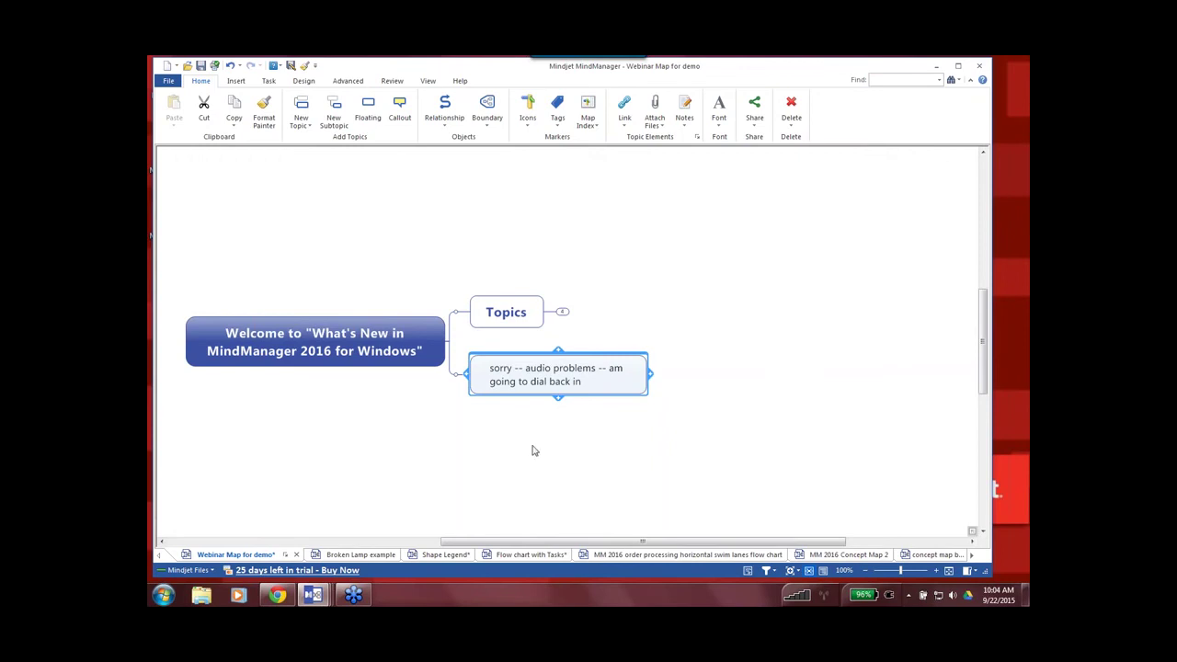
Review the flowchart in the Broken Lamp example map and the shape meanings in the Shape Legend map.
click(356, 555)
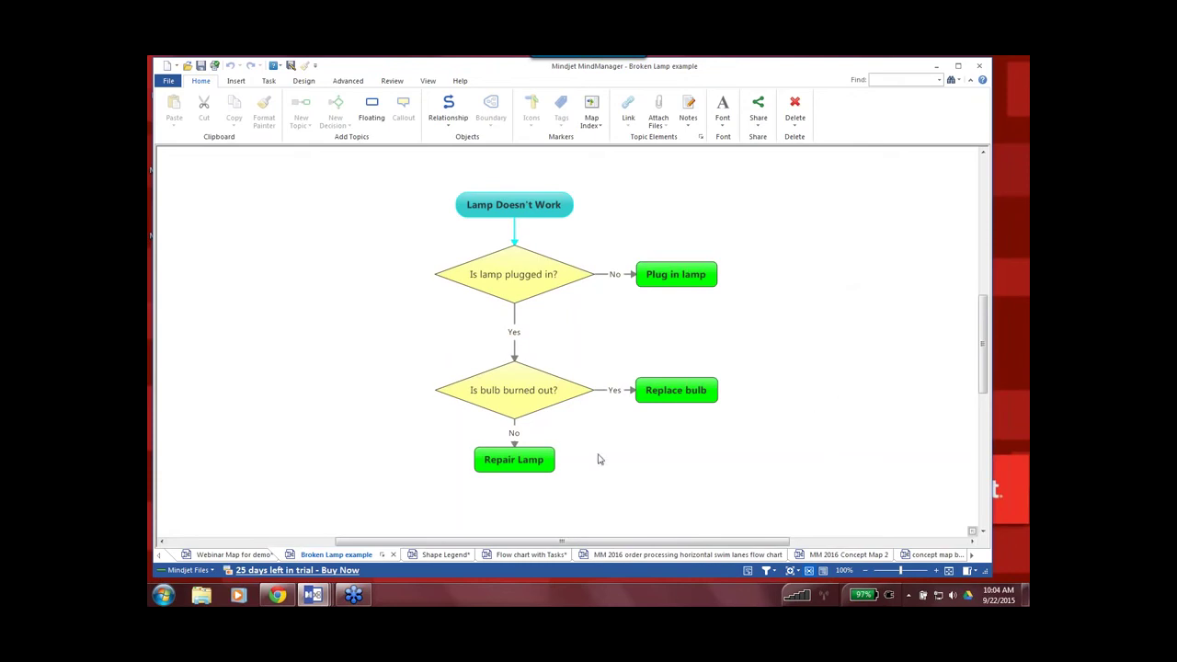
click(445, 557)
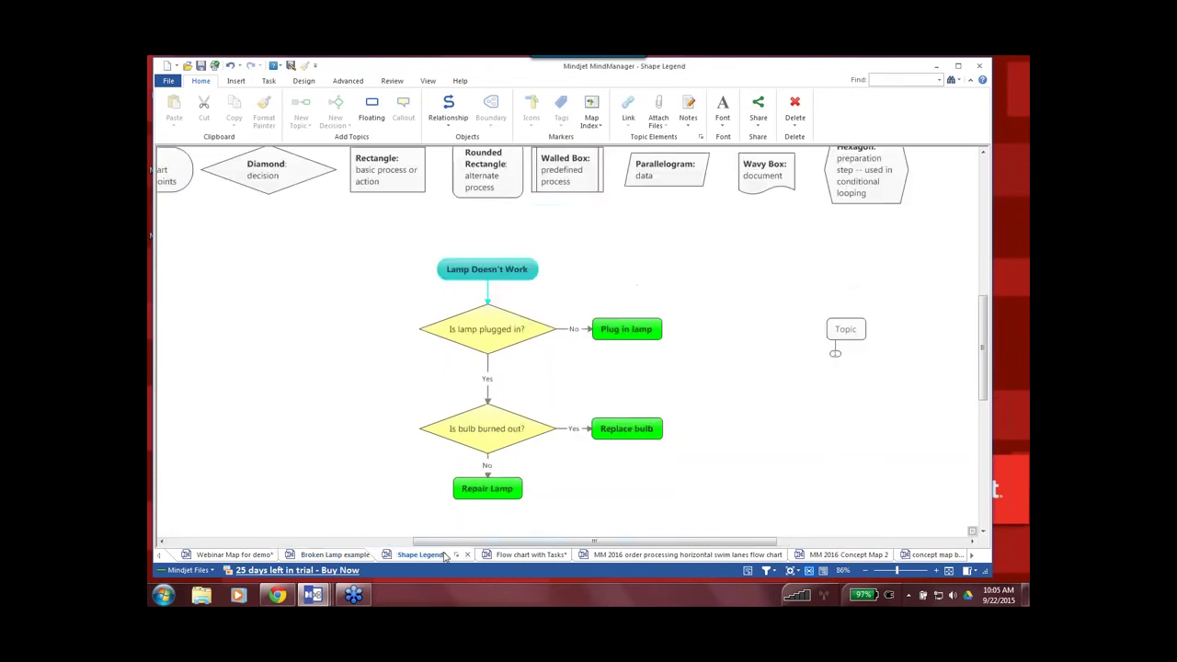
scroll(982, 375, up, 1)
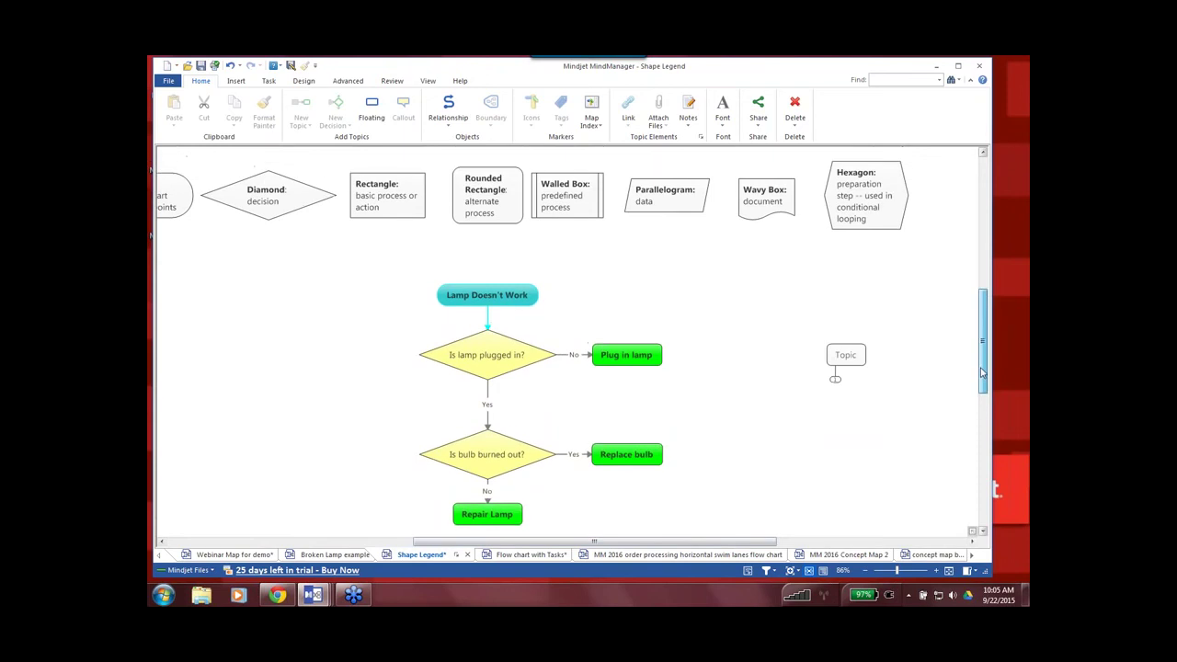
drag(765, 542, 739, 543)
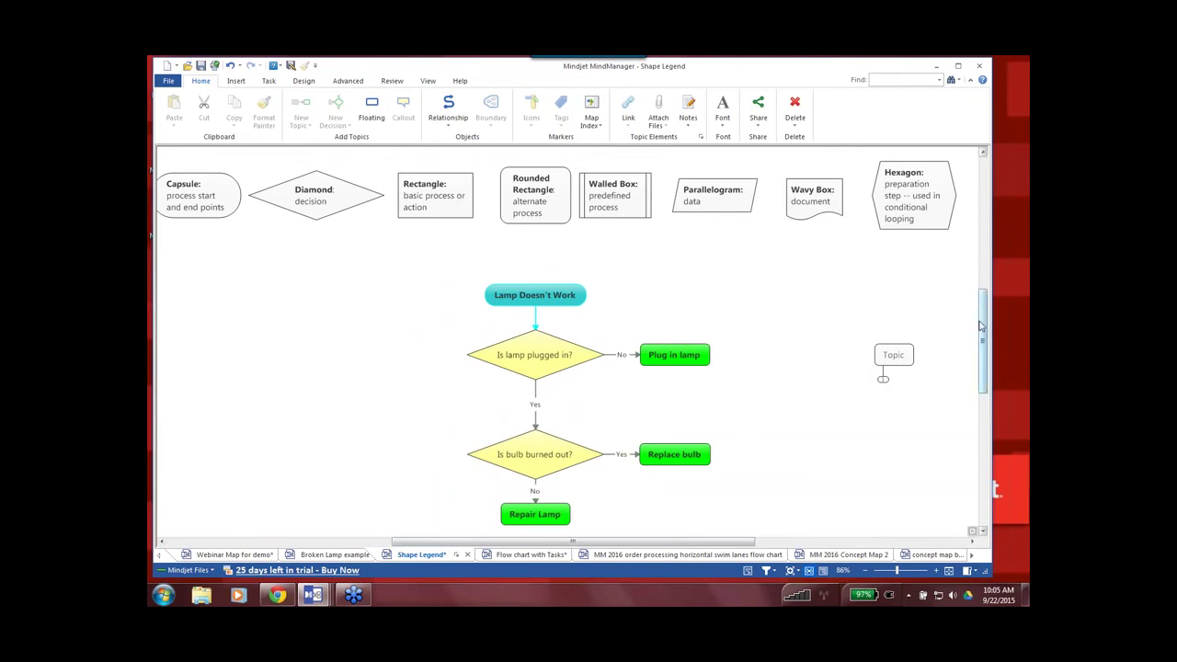
Add a connected topic below Repair Lamp in the Shape Legend flowchart and name it "Find Lamp Repair Place".
drag(981, 325, 982, 352)
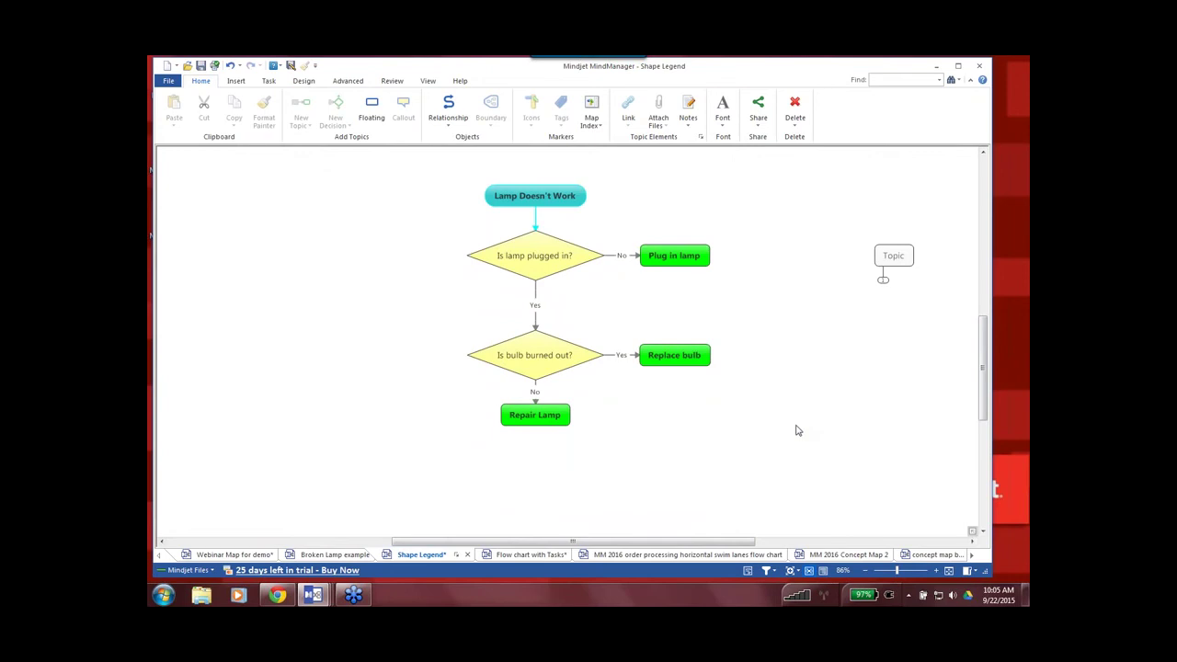
click(546, 424)
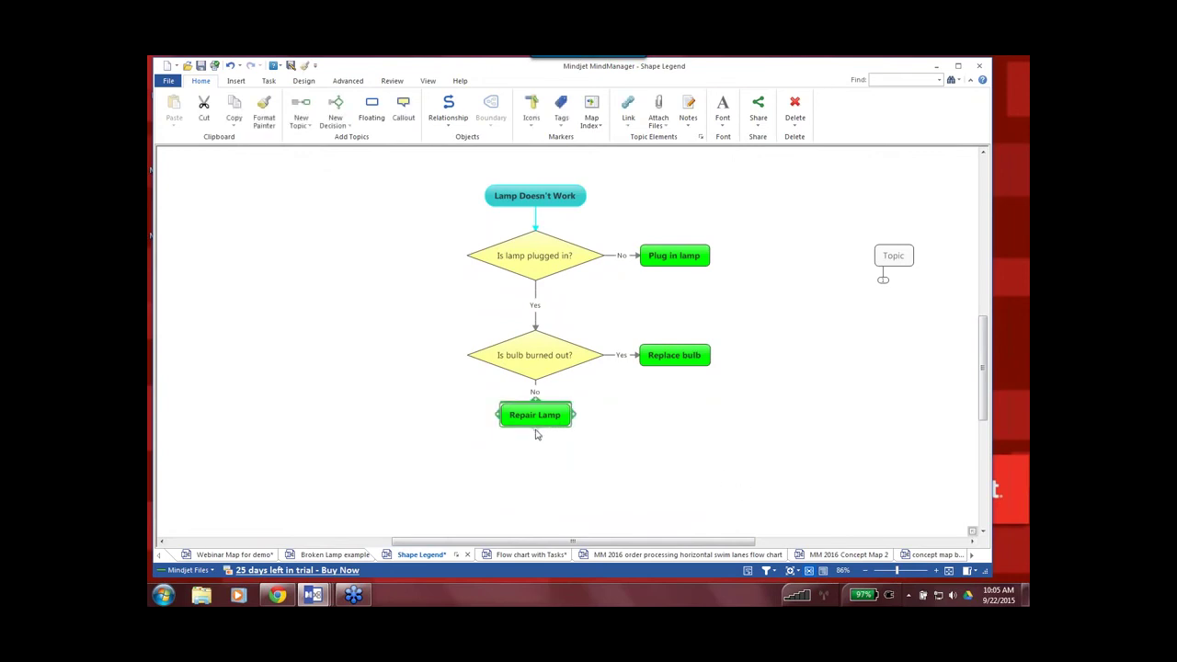
drag(537, 433, 538, 462)
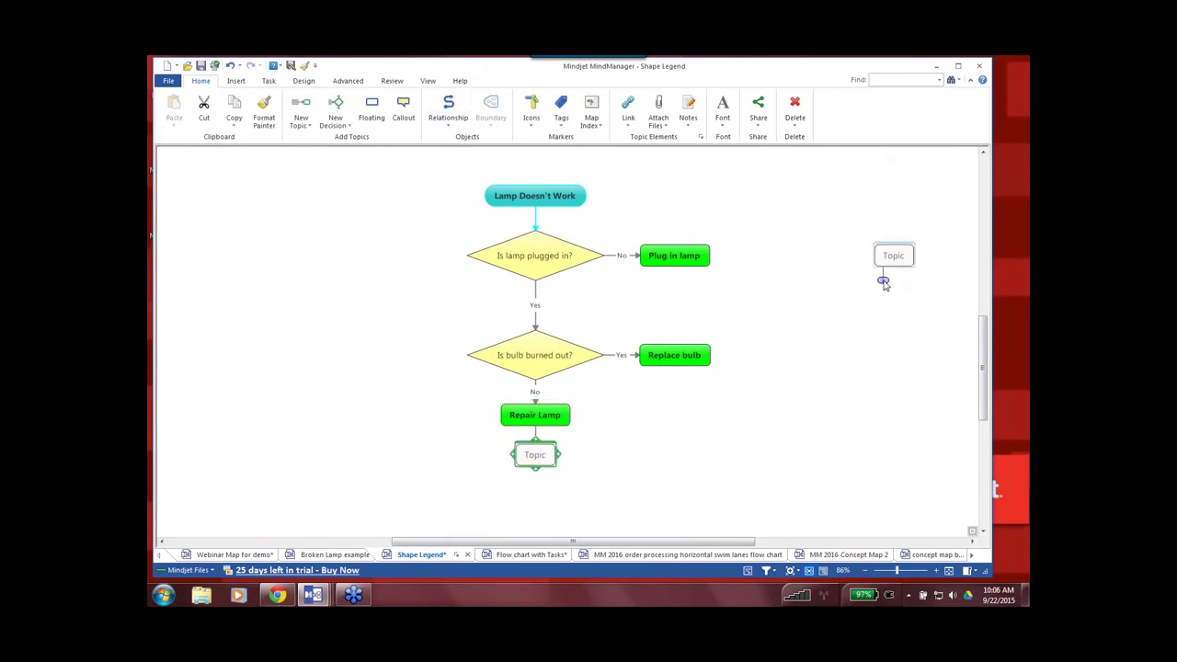
click(535, 465)
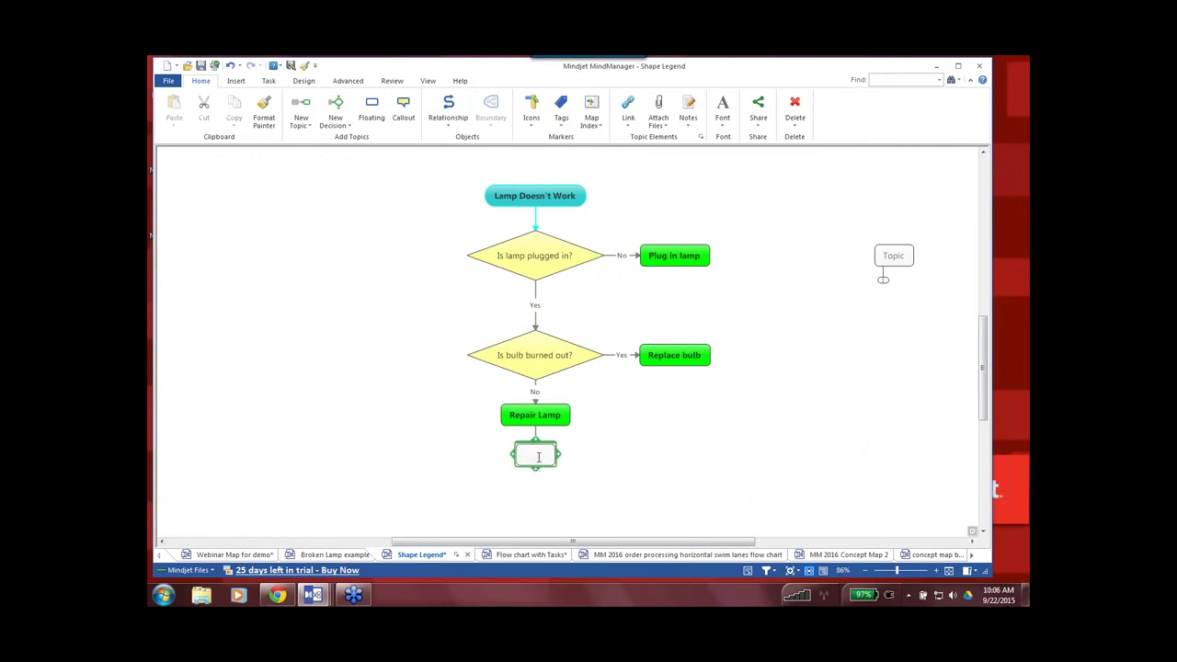
text(D)
key(BackSpace)
text(Find L)
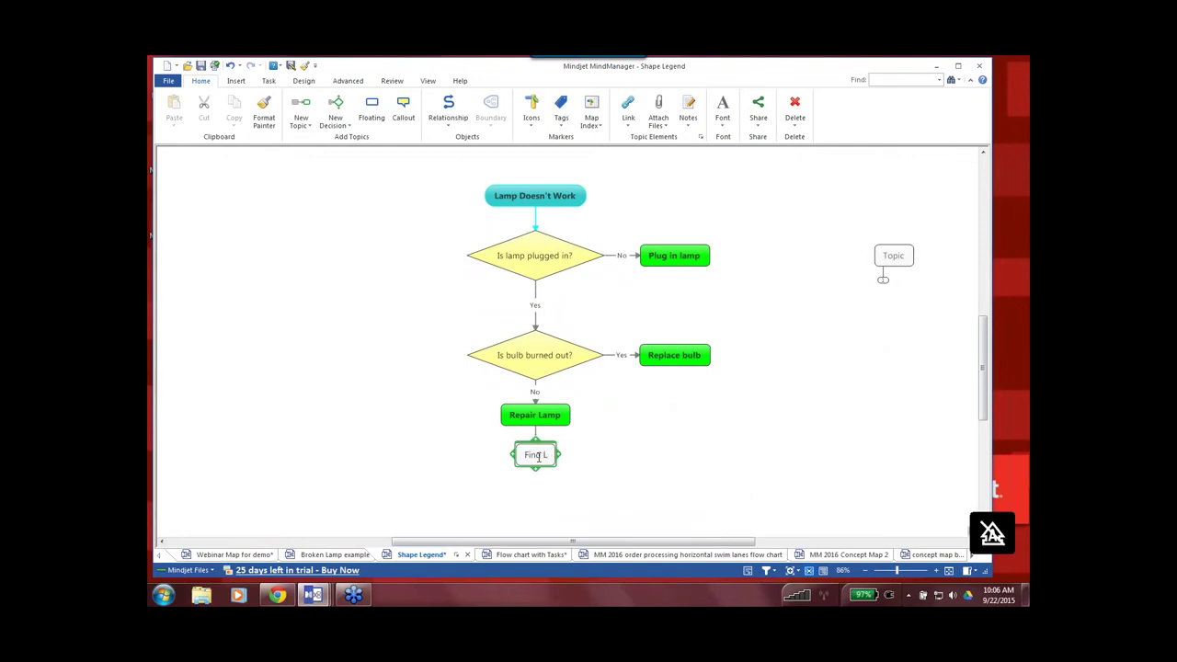
text(Mamp Repair )
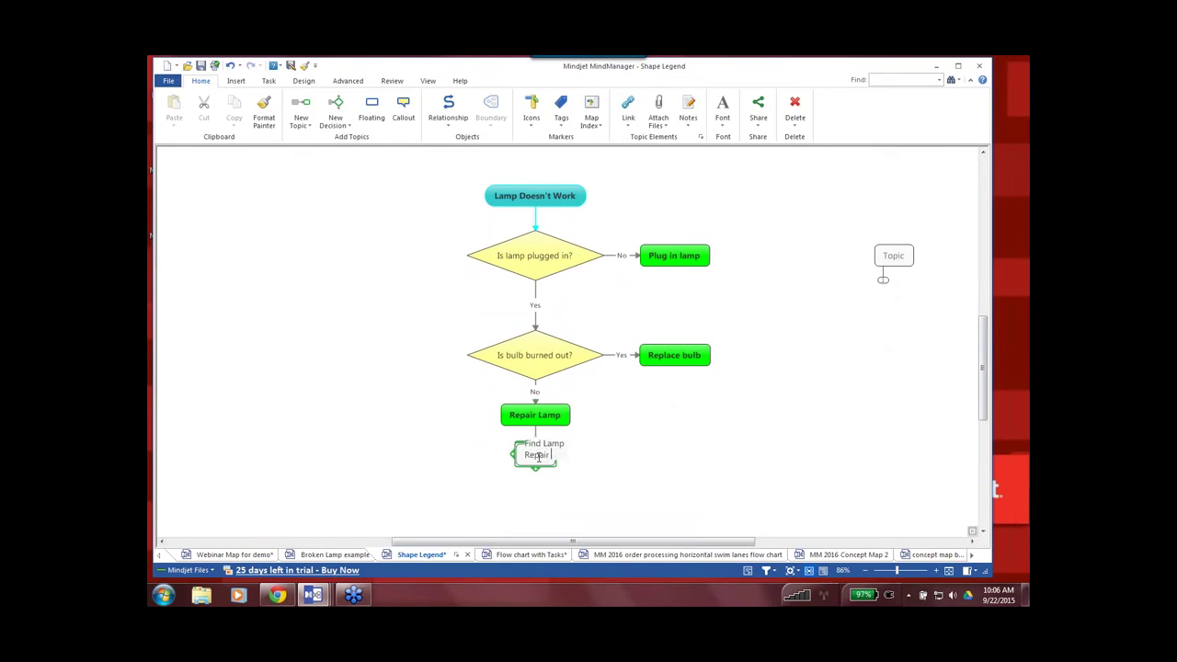
text(alace)
click(385, 441)
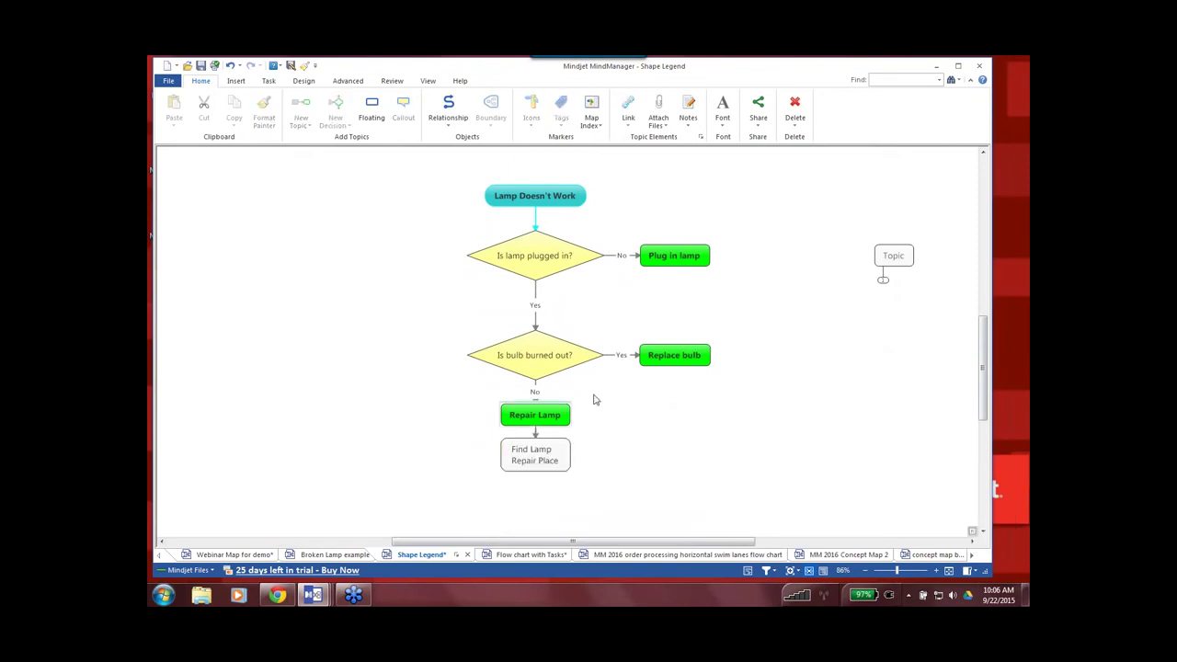
Change the shape of the "Find Lamp Repair Place" topic to a plain rectangle.
drag(983, 415, 978, 392)
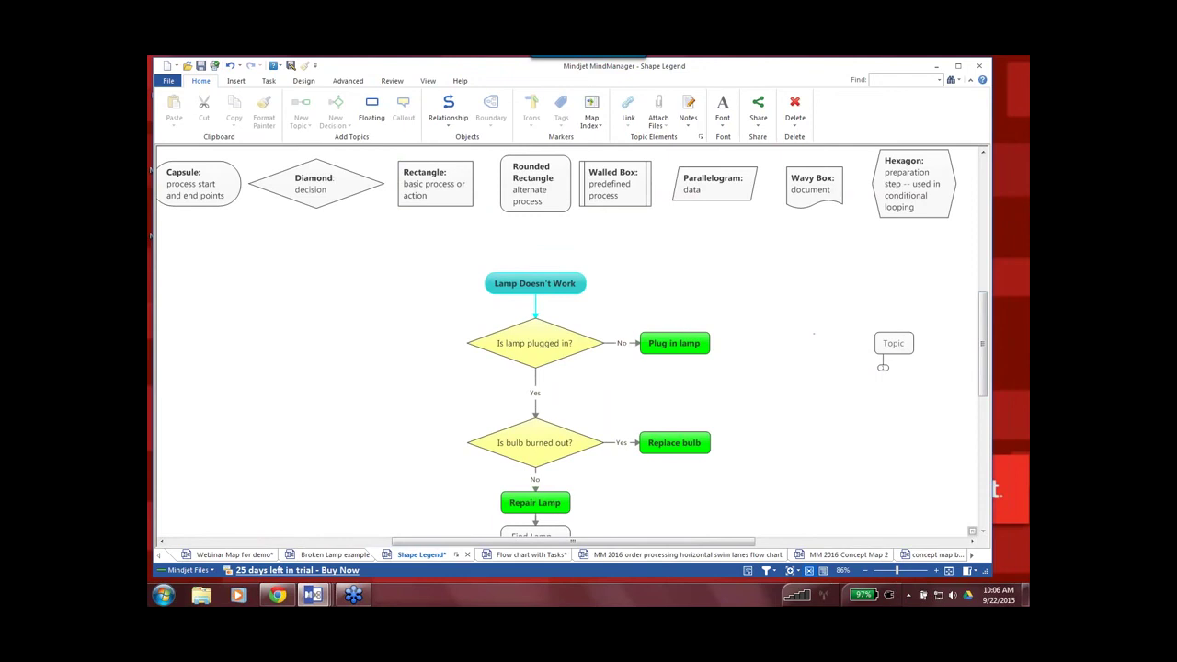
drag(983, 390, 983, 408)
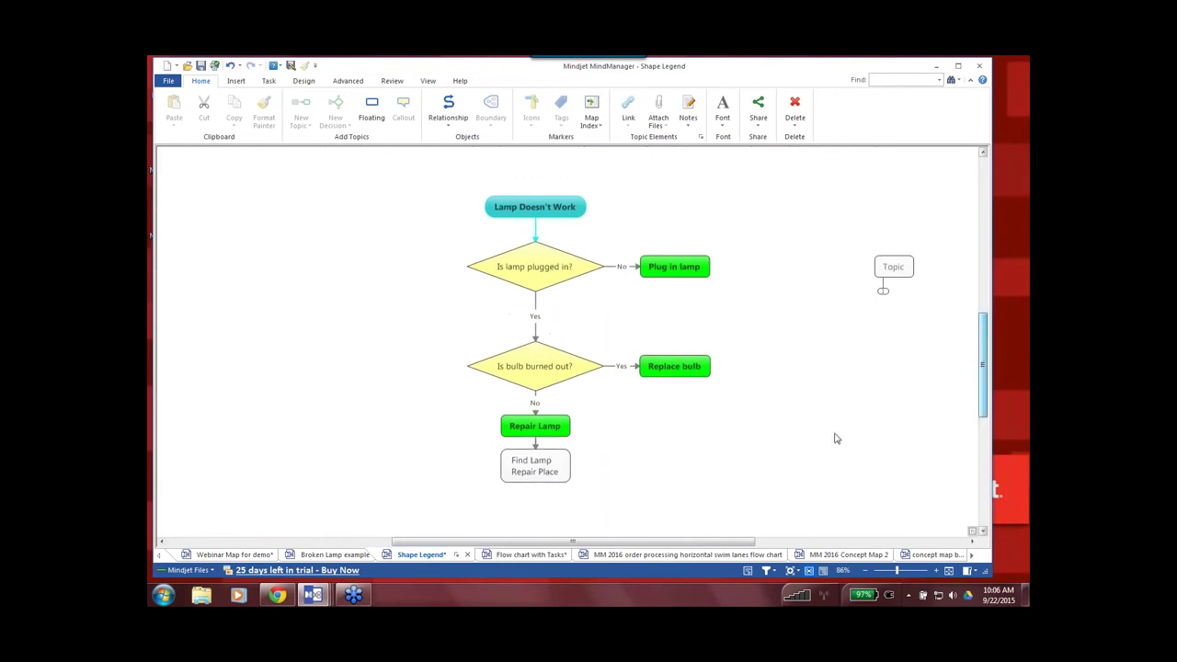
click(552, 480)
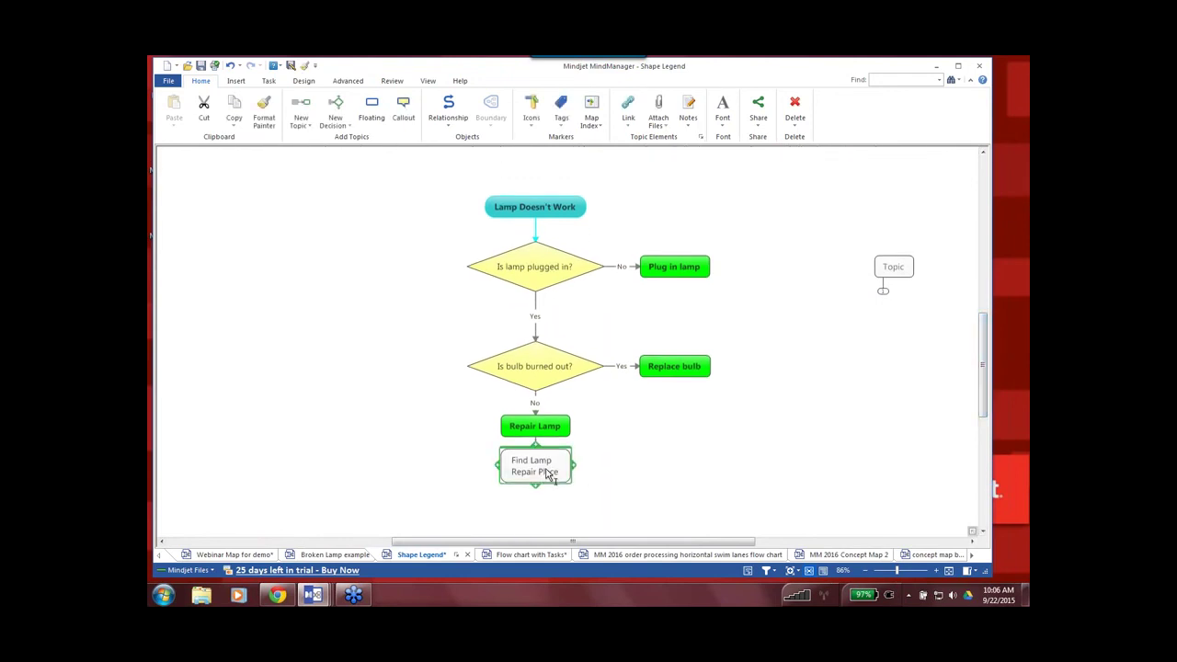
right_click(551, 474)
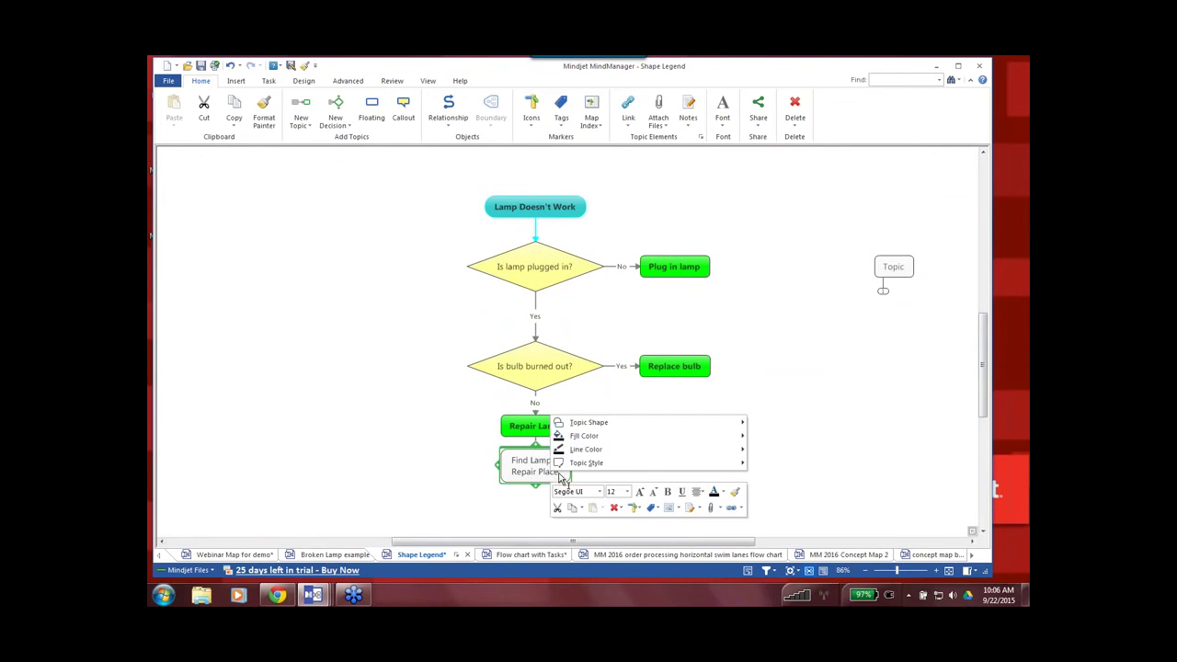
mouse_move(609, 424)
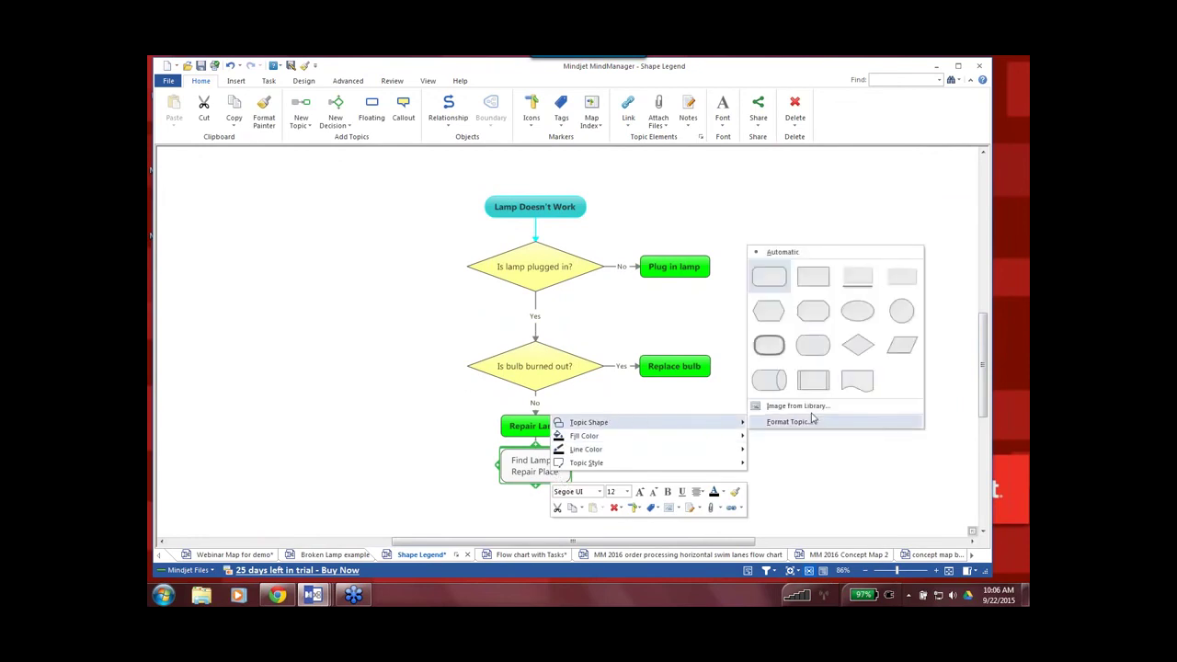
click(819, 277)
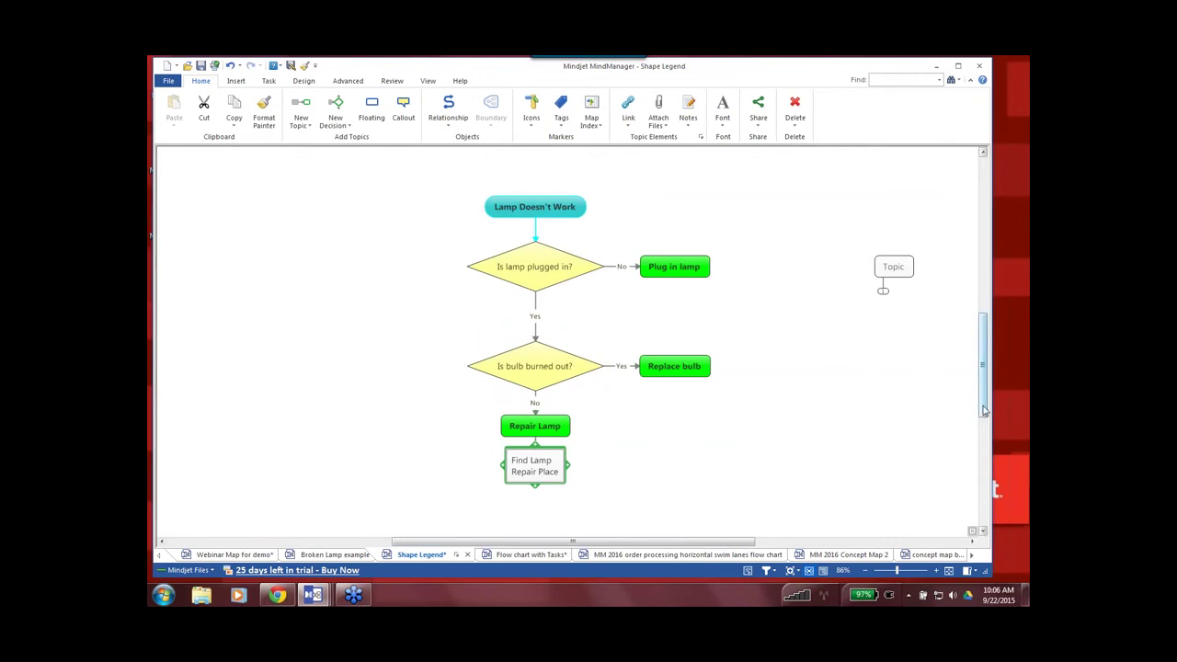
Insert a new decision from "Find Lamp Repair Place" and label its diamond "within 10 miles".
drag(982, 408, 982, 423)
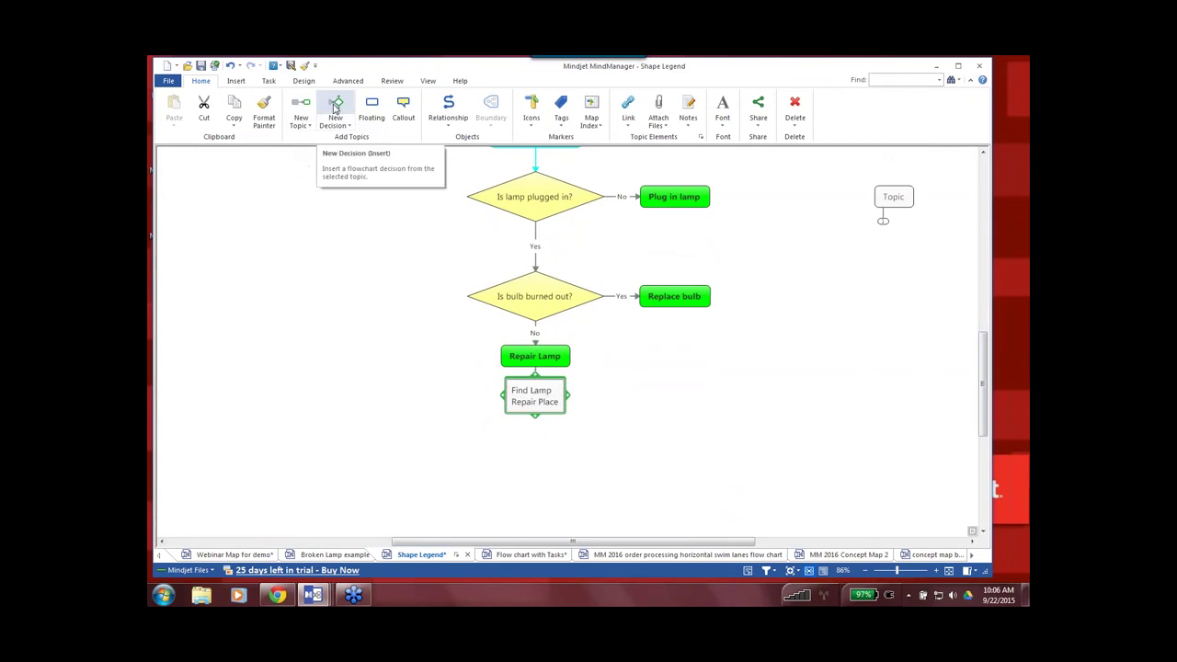
click(335, 107)
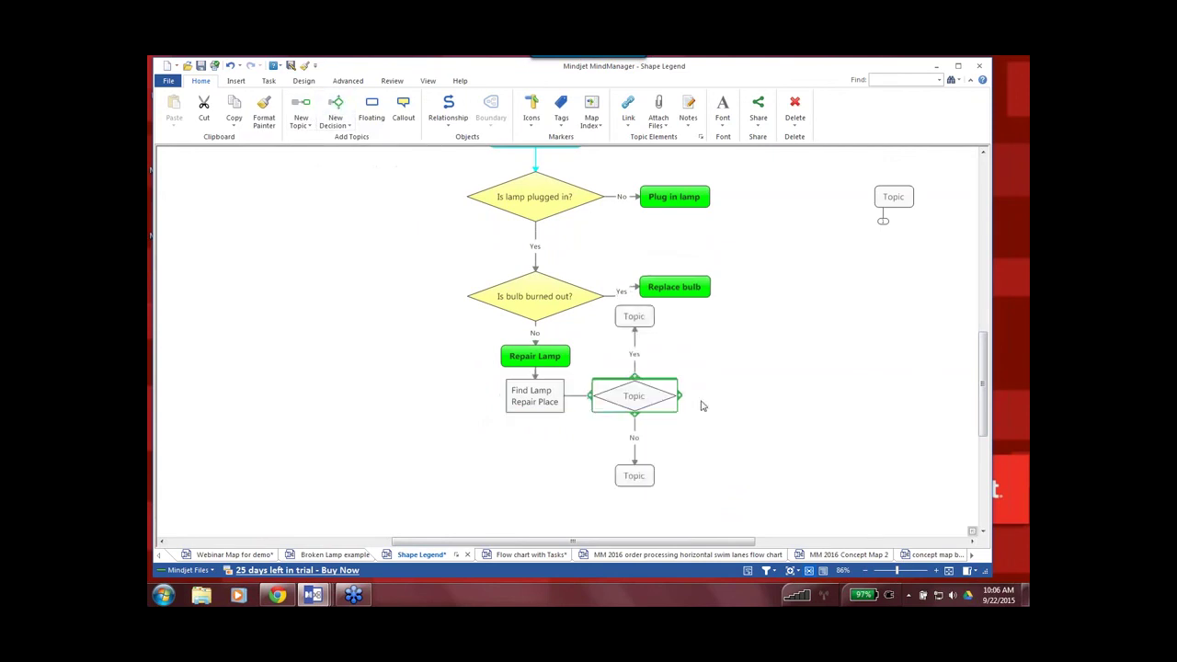
scroll(908, 469, up, 2)
scroll(908, 469, down, 2)
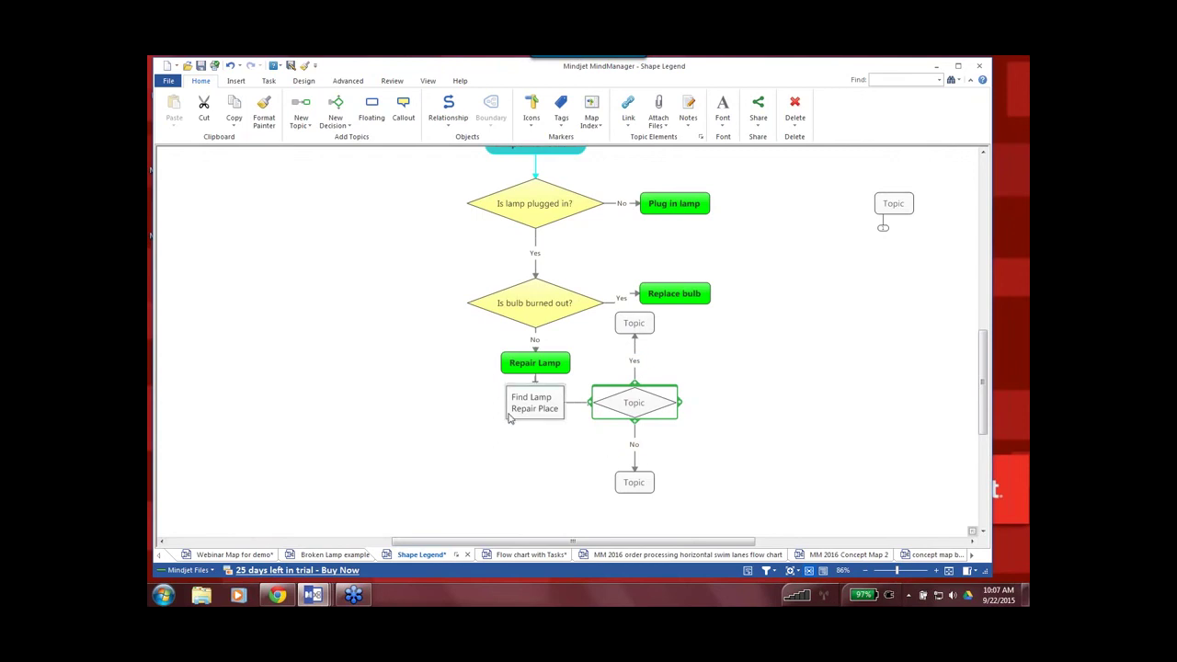
click(634, 405)
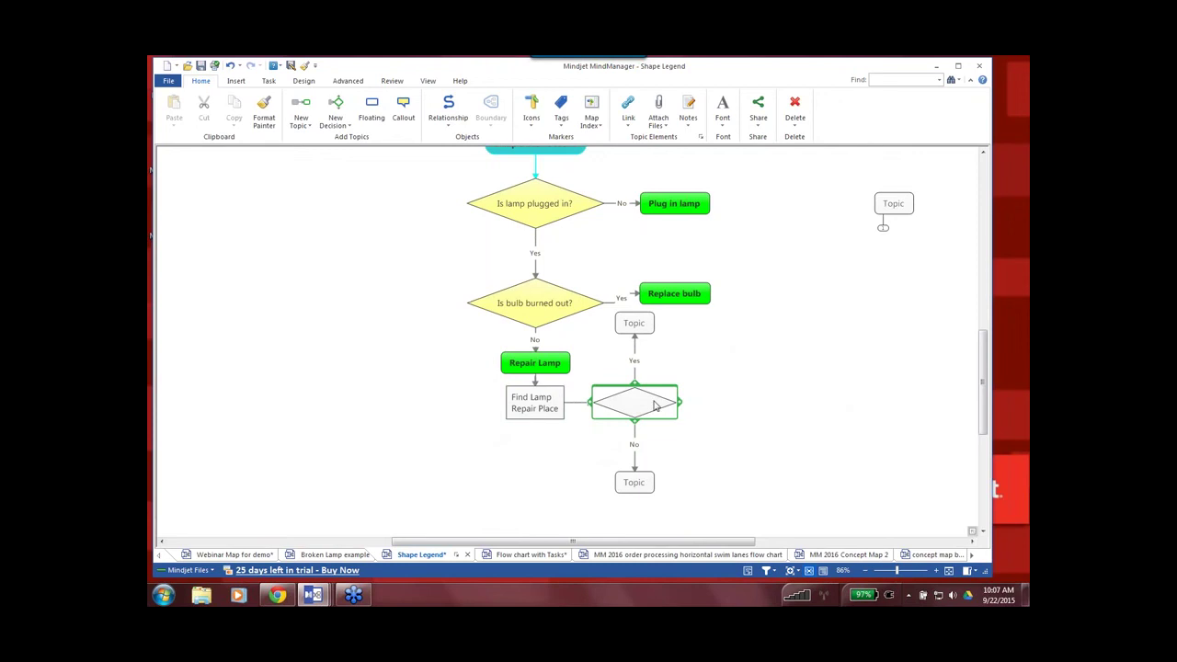
text(within 10 miles)
click(724, 488)
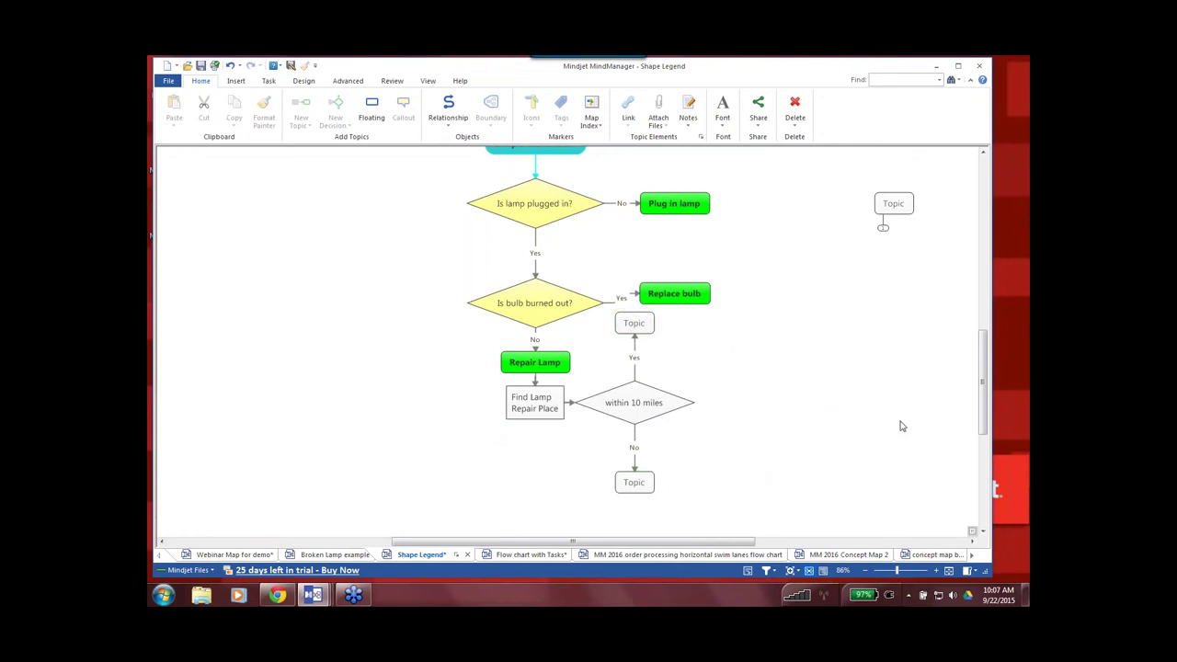
scroll(980, 430, up, 2)
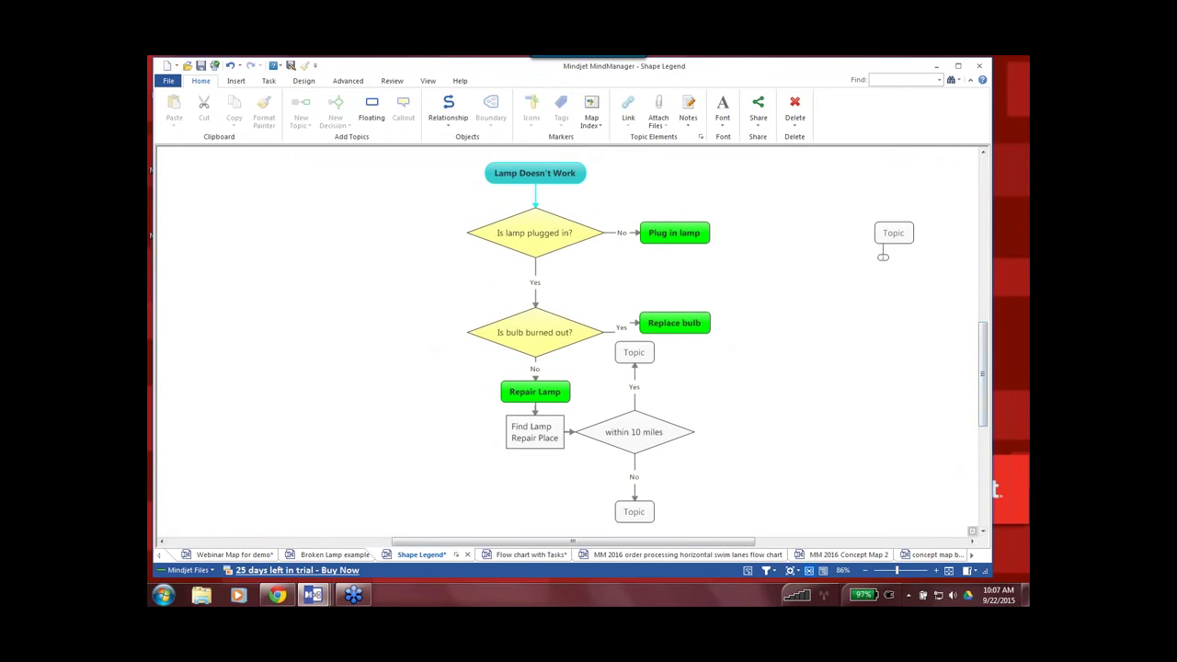
scroll(984, 420, up, 4)
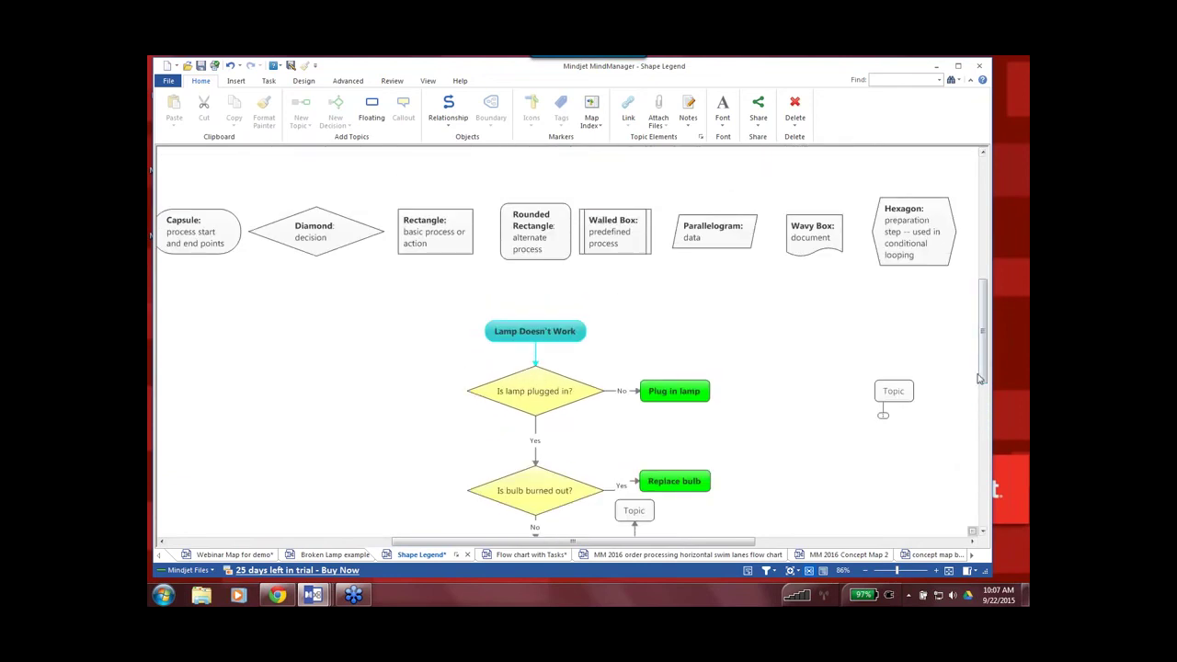
scroll(982, 386, down, 1)
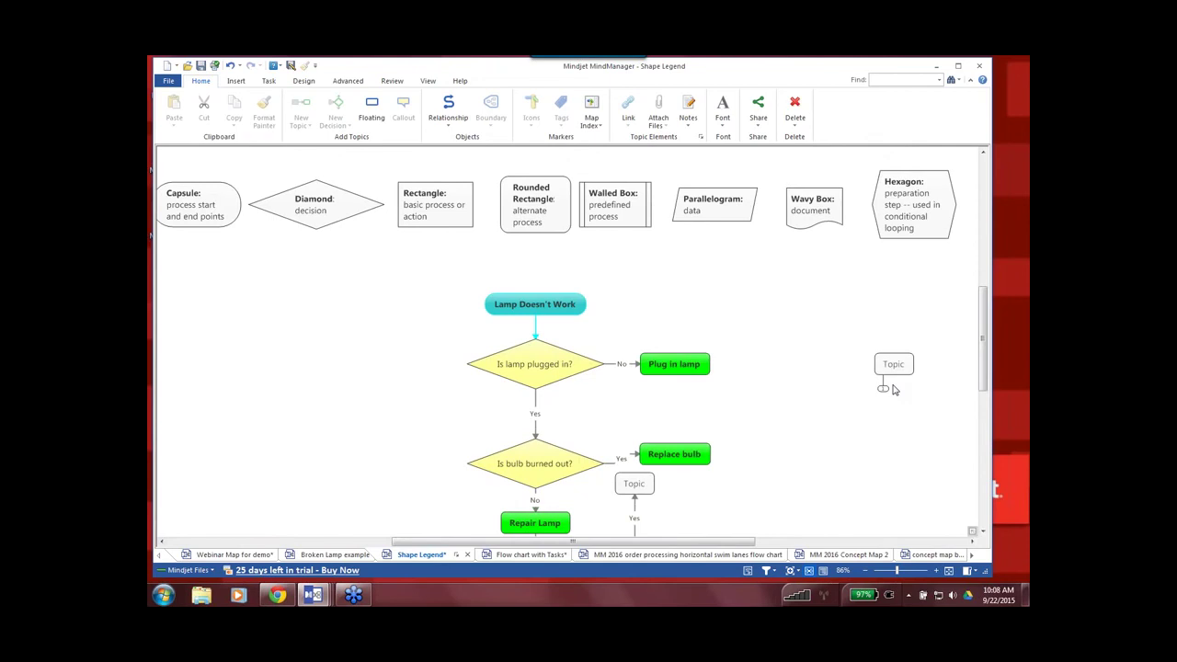
Create a new map from the blank Flowchart template.
drag(782, 75, 803, 76)
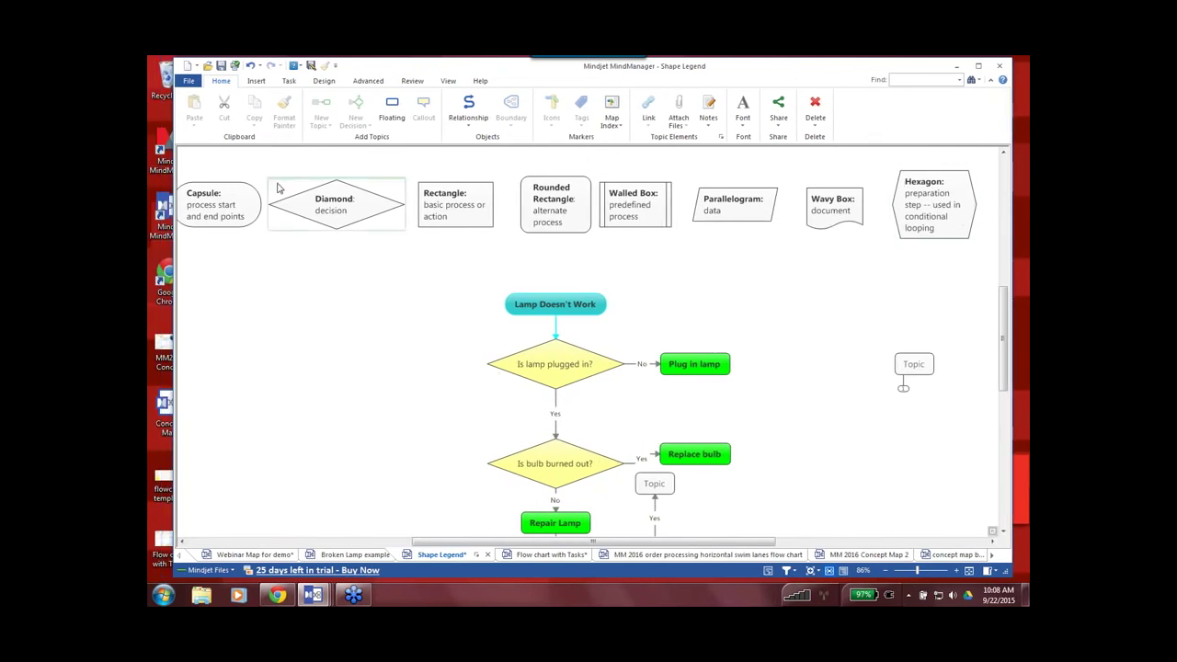
click(196, 68)
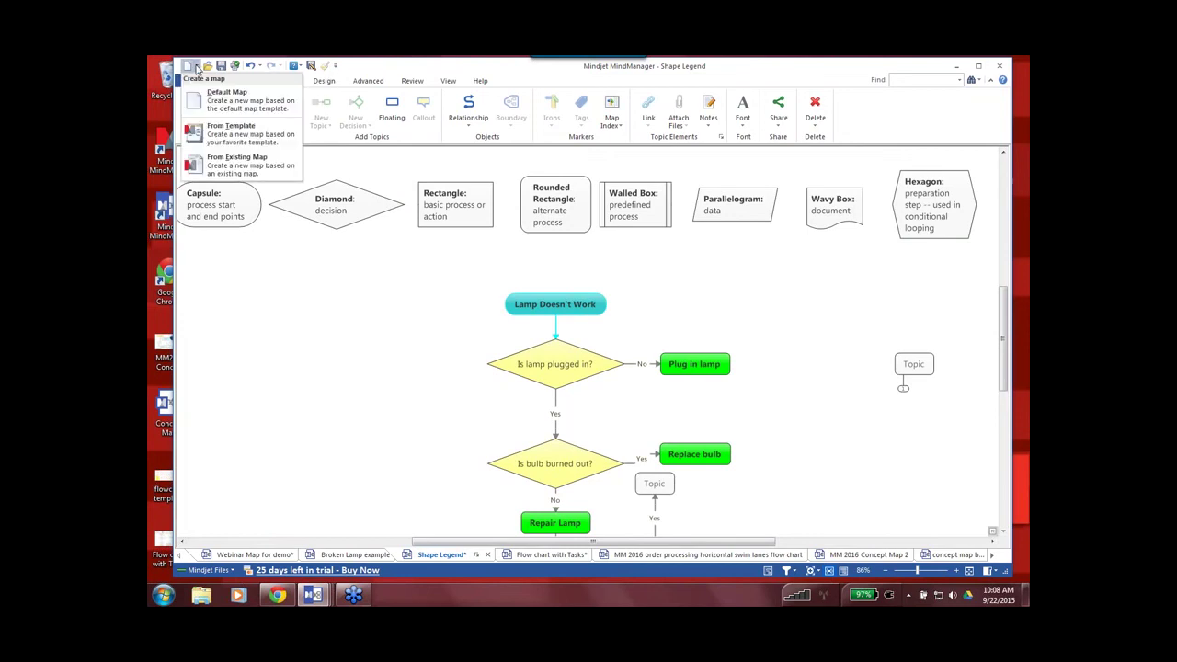
click(218, 134)
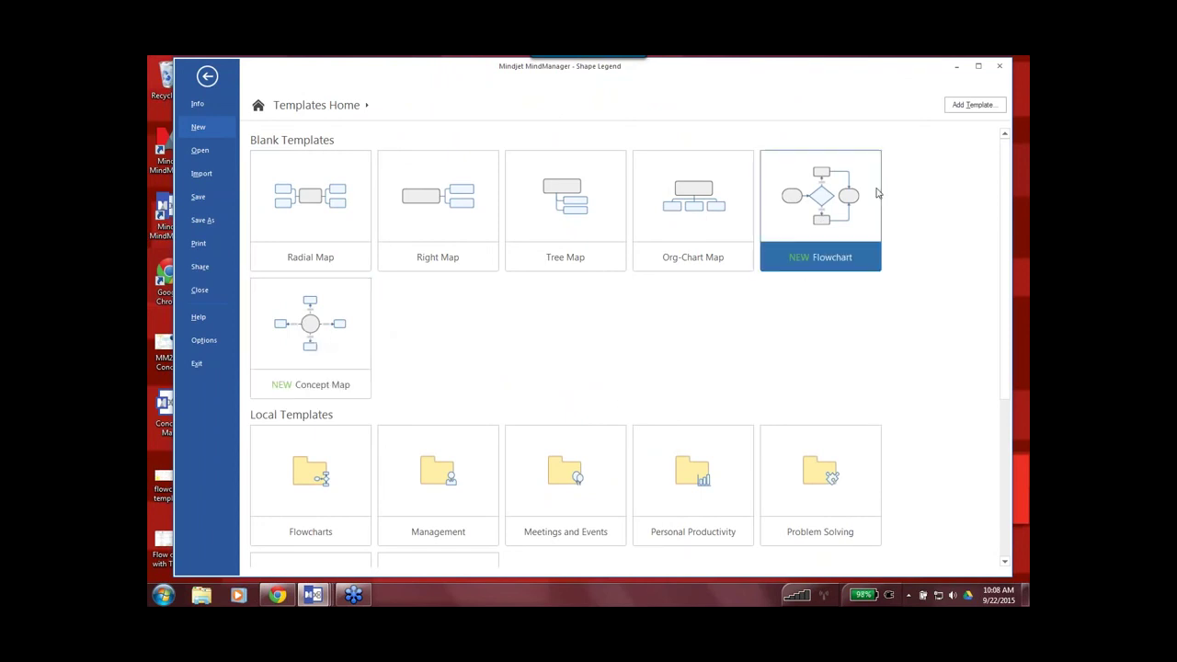
click(828, 198)
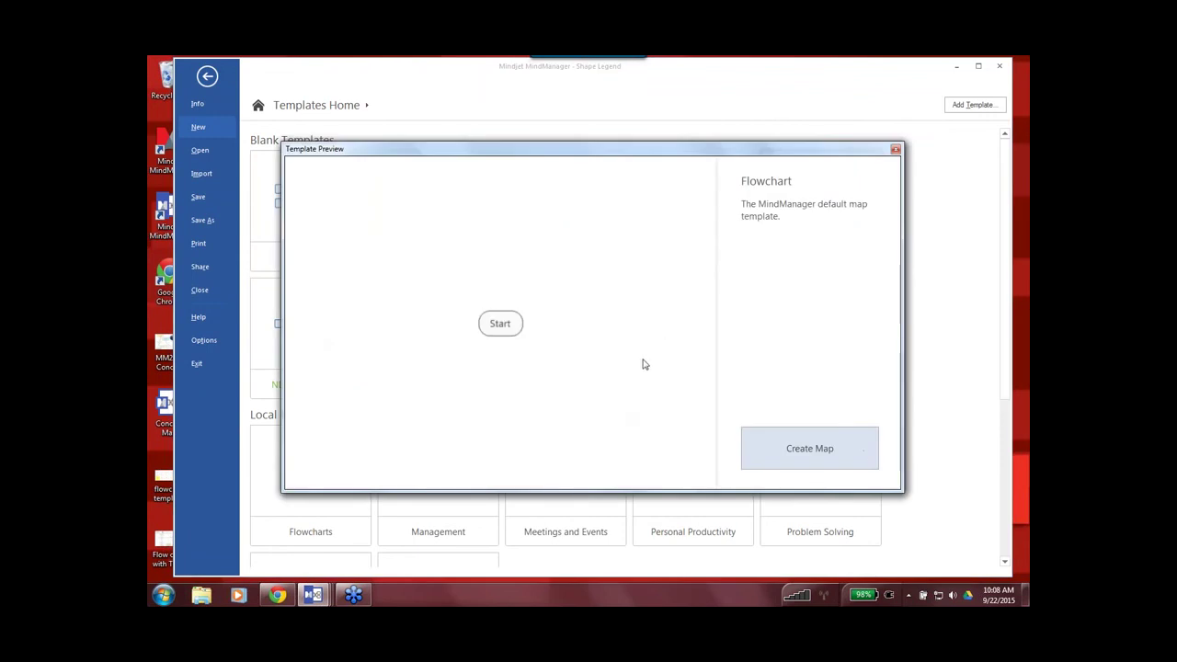
click(804, 453)
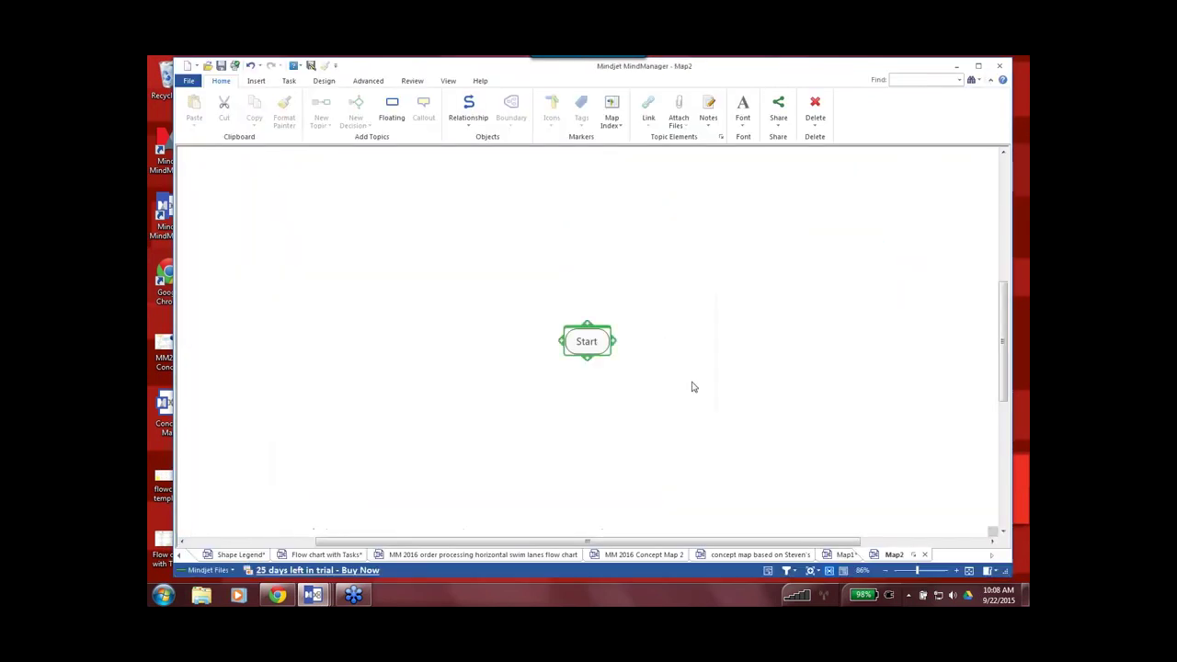
Add a connected topic beside Start and label the connecting line "yes".
key(ctrl+shift+r)
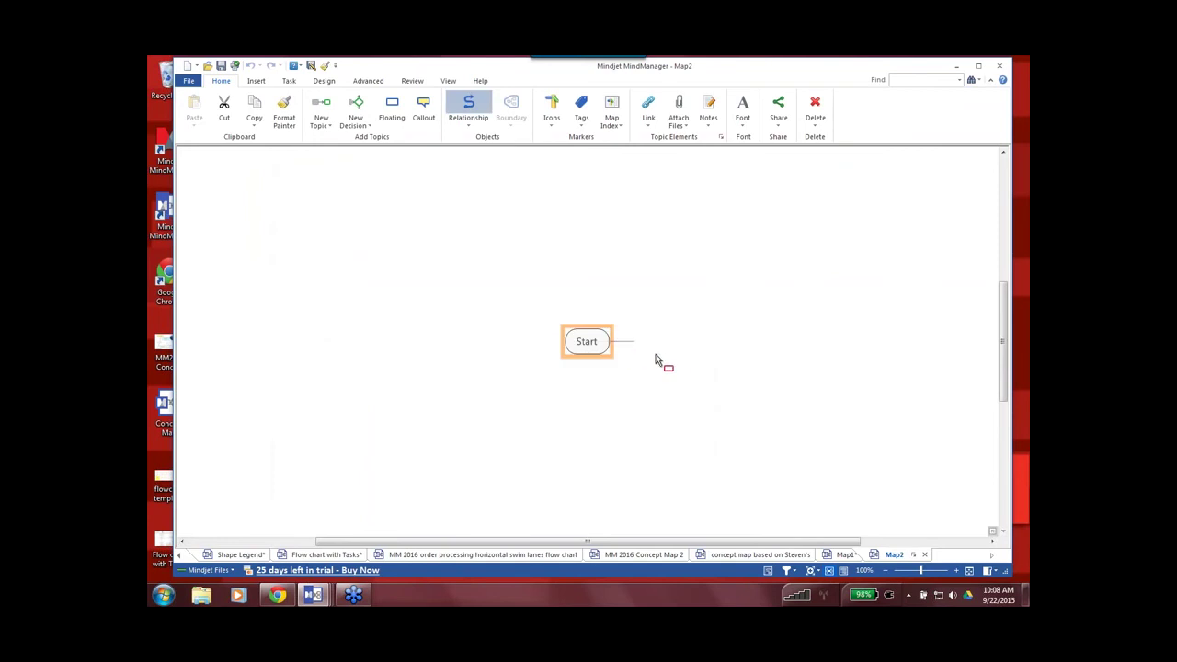
click(699, 354)
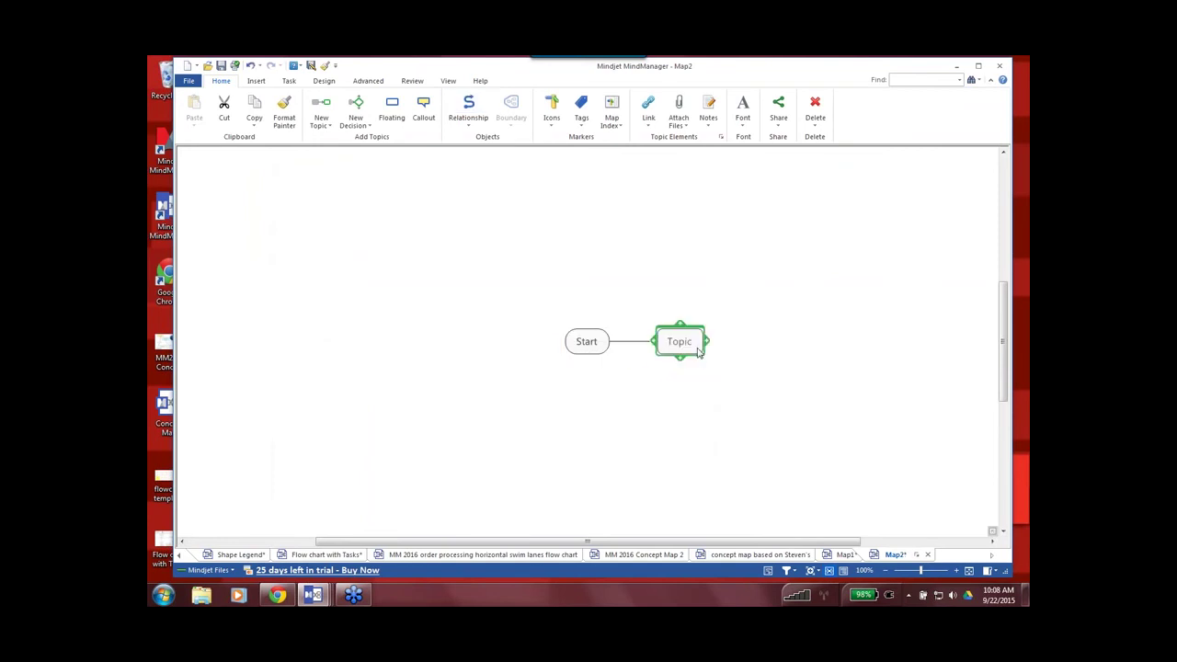
click(635, 341)
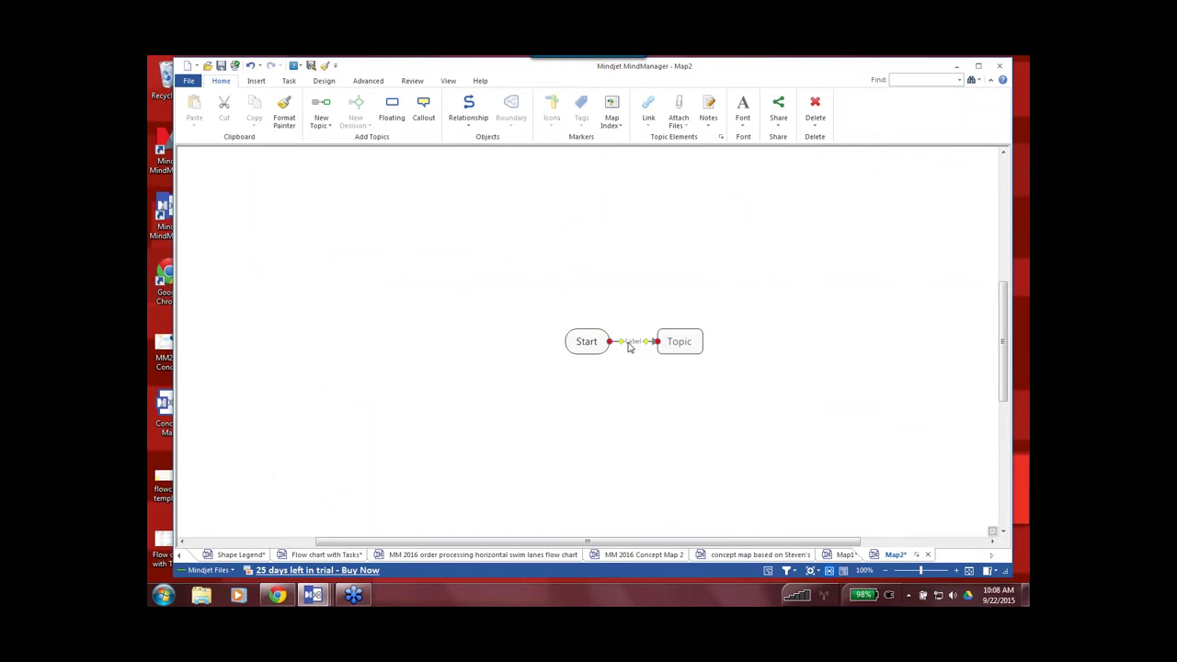
click(636, 342)
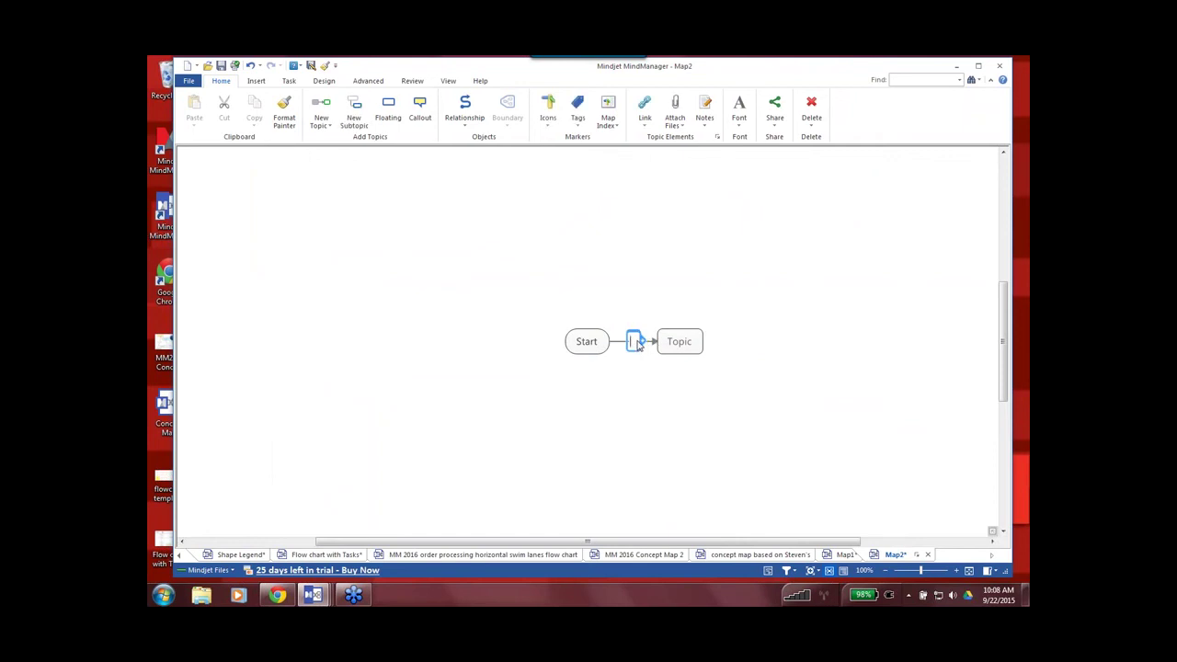
text(yes)
key(Return)
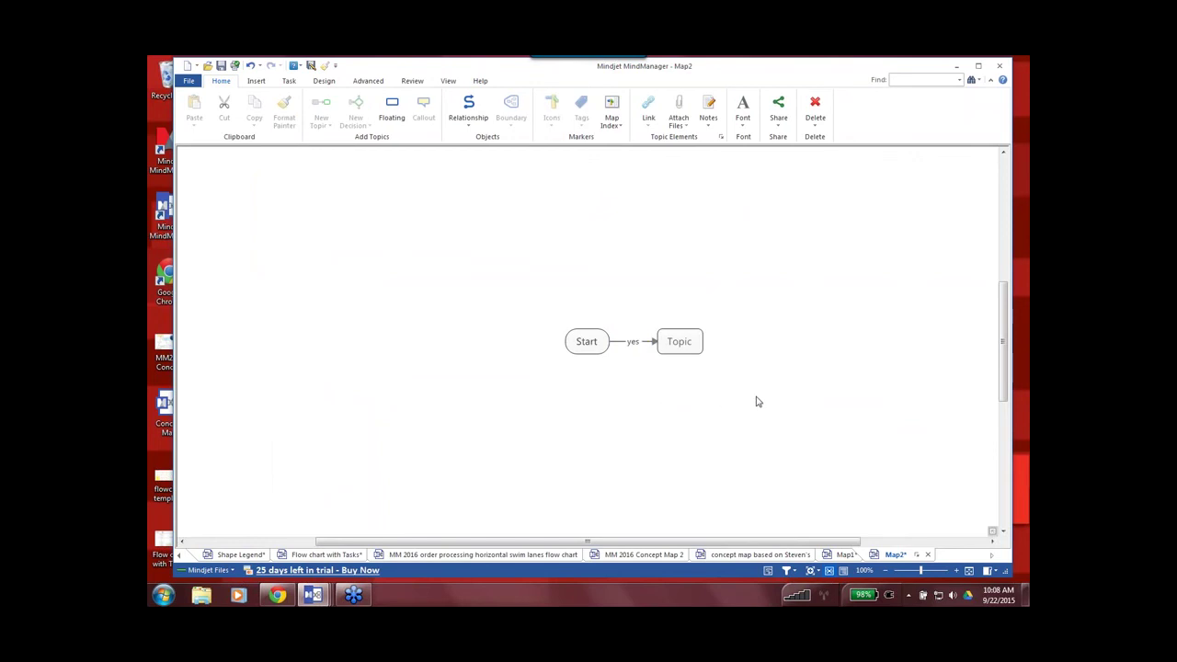
Add another connected topic directly below the topic that follows Start.
click(681, 348)
key(ctrl+shift+r)
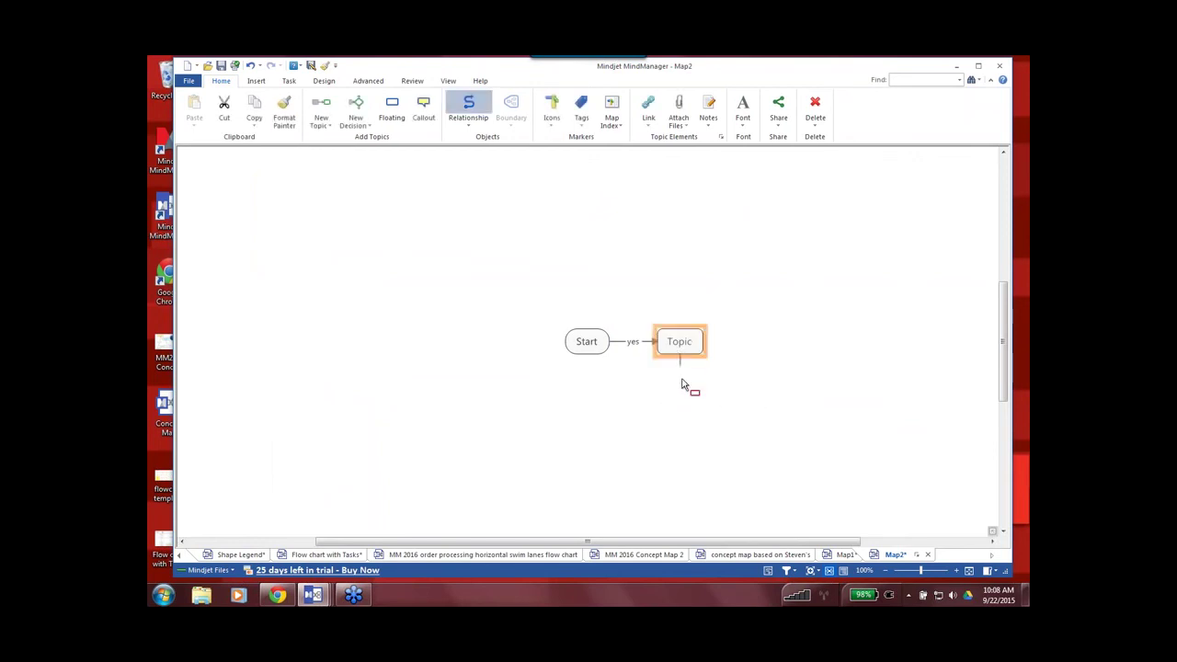
click(681, 407)
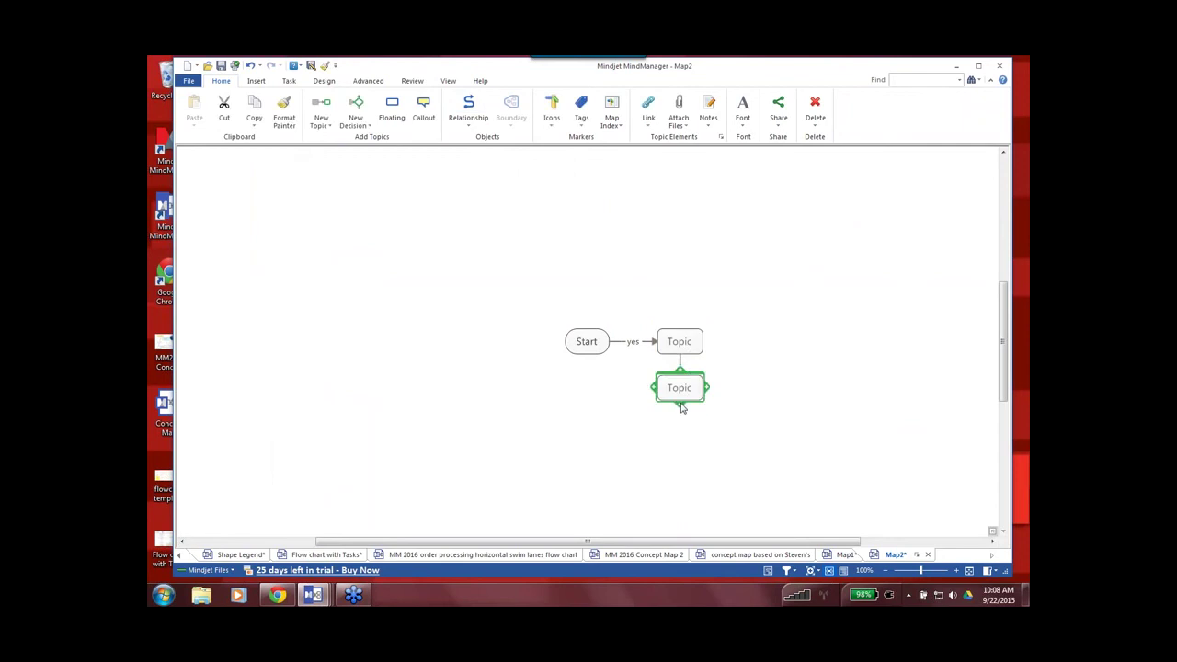
Review the fill color, line color and topic style options for the topic beside Start.
right_click(685, 348)
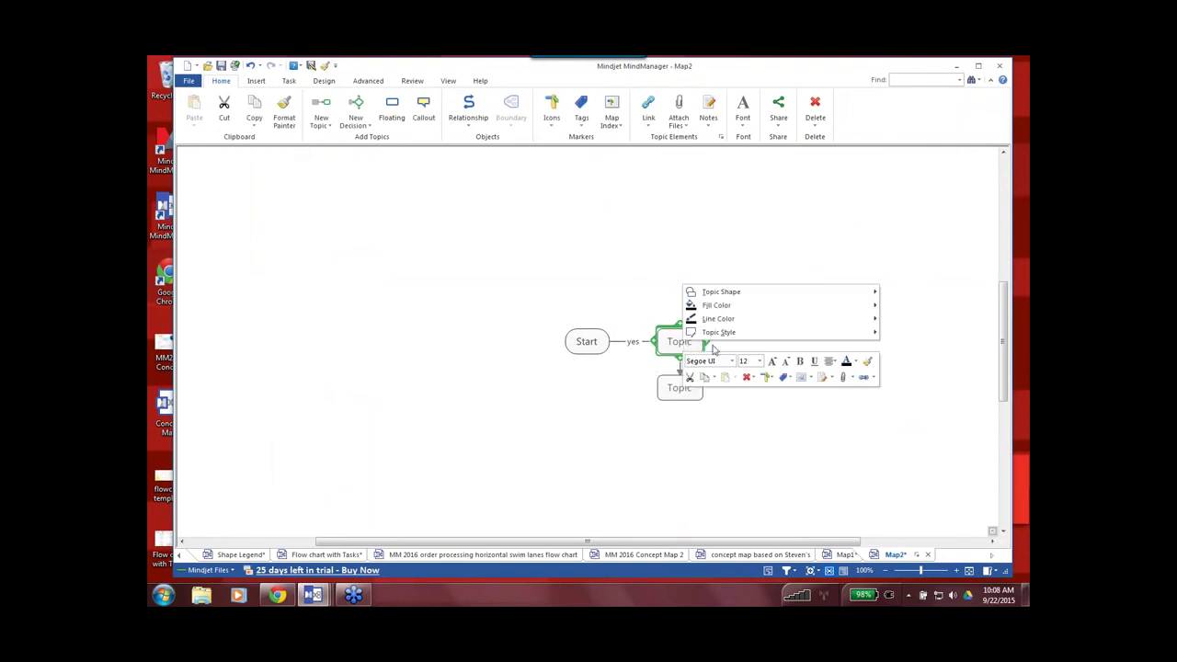
mouse_move(759, 296)
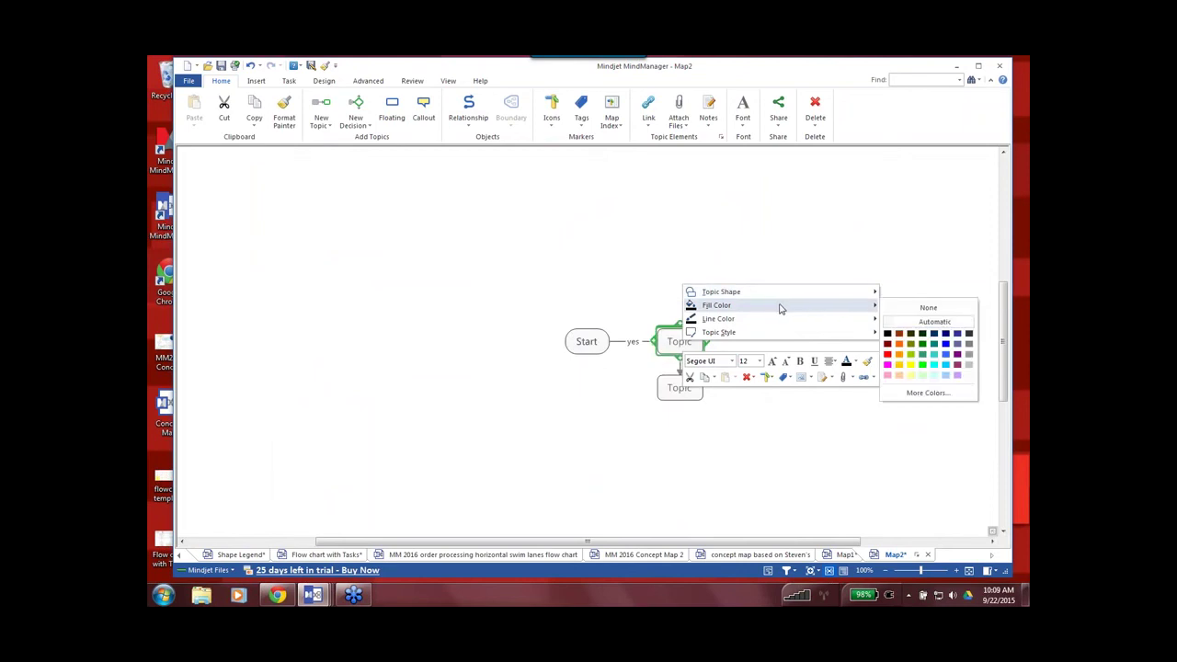
mouse_move(777, 320)
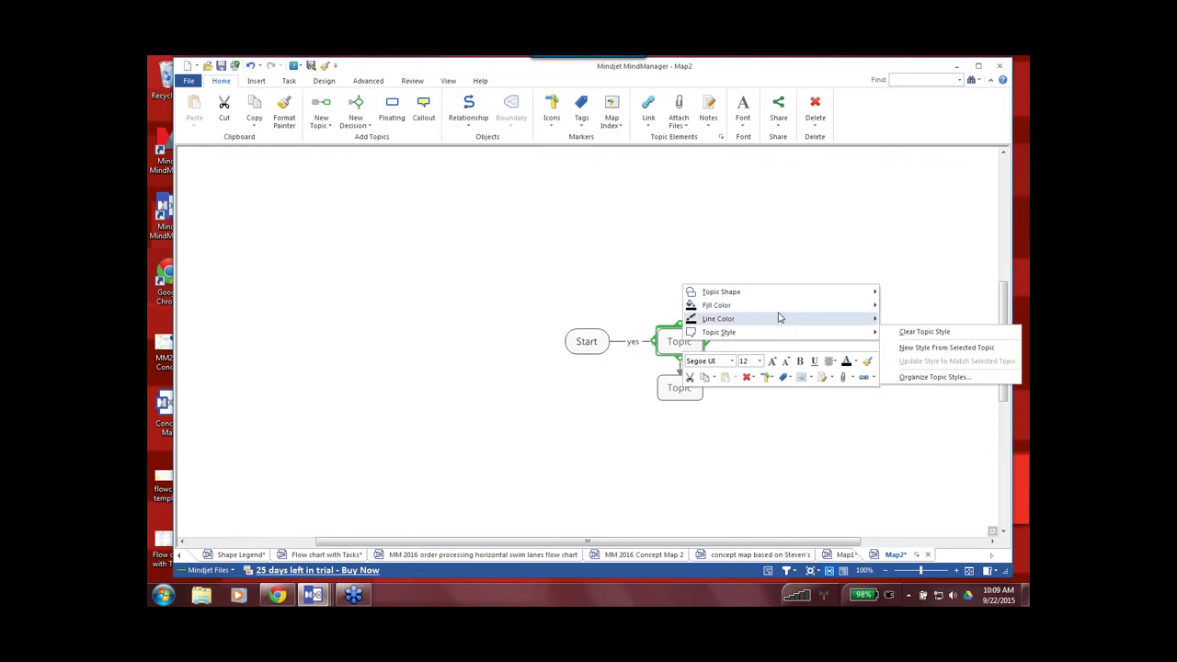
click(622, 272)
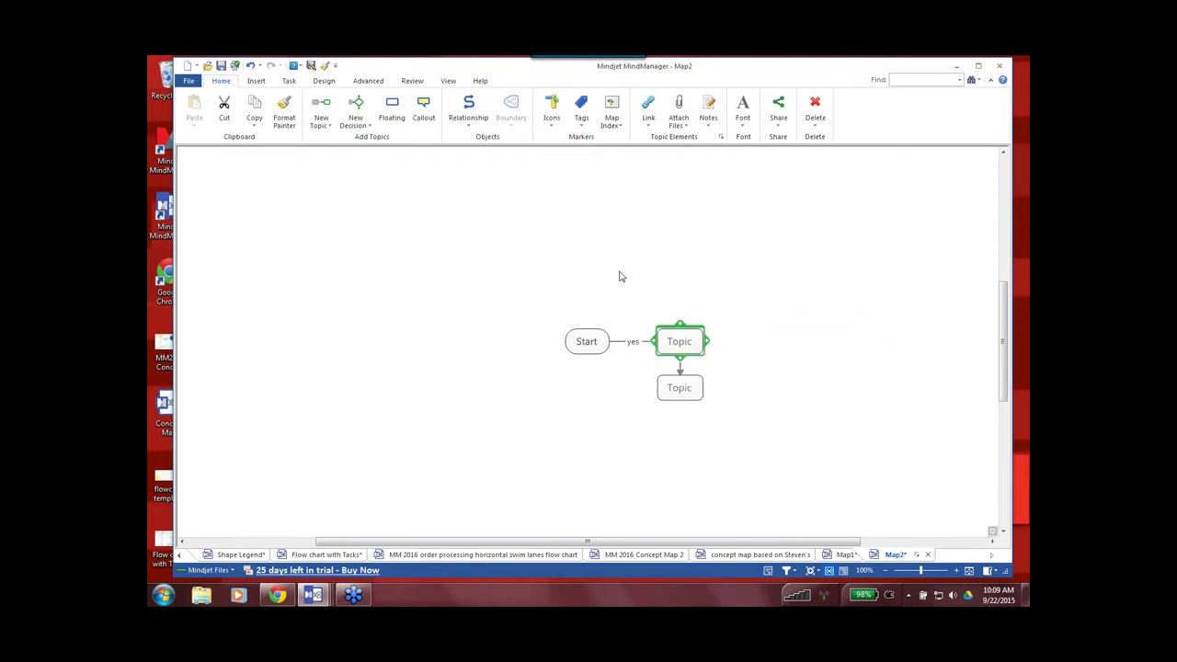
In the Flow chart with Tasks map, preview the document attached to Error Report at a readable width and close it.
click(327, 555)
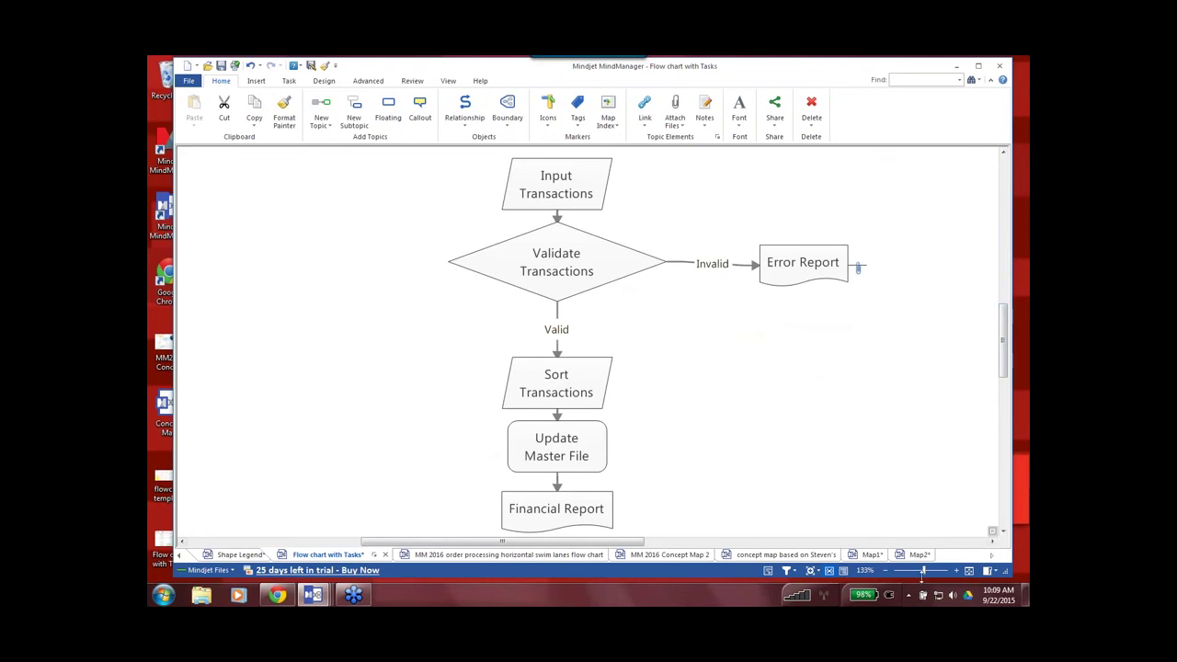
drag(923, 571, 923, 572)
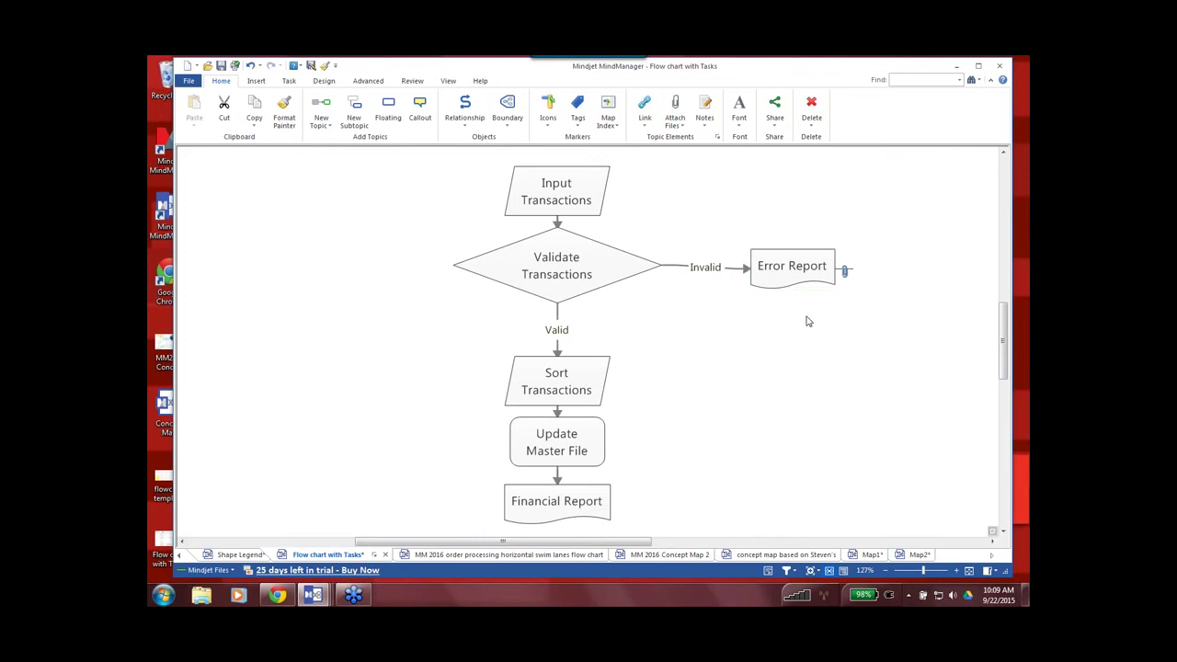
mouse_move(846, 278)
click(845, 272)
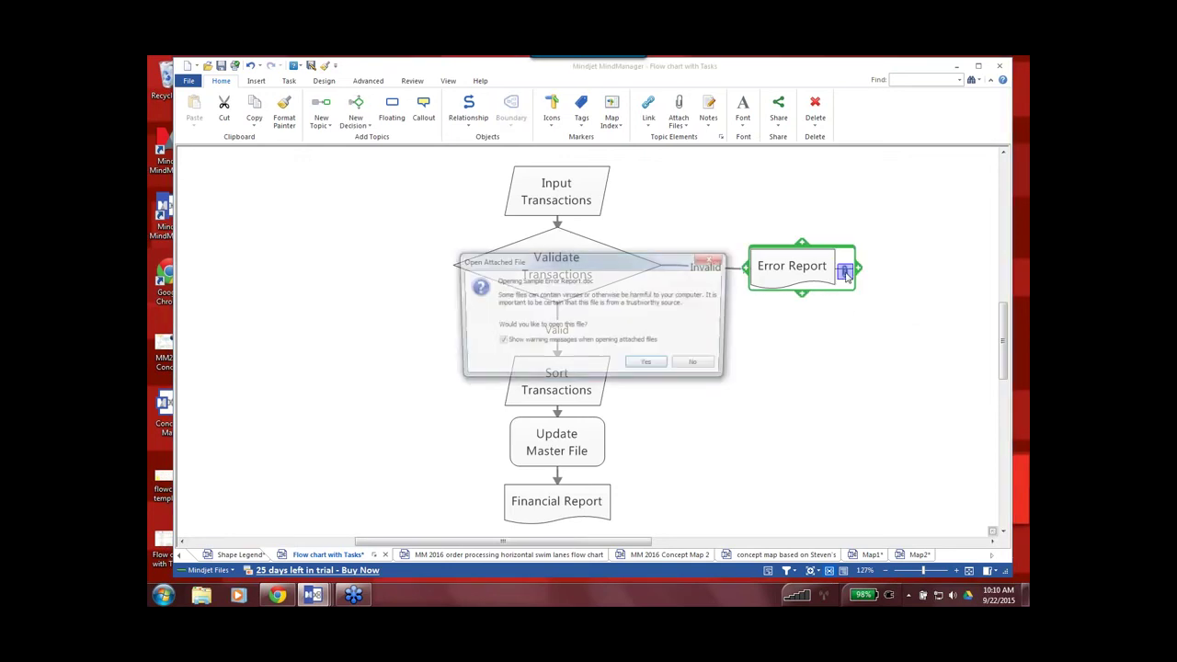
click(649, 366)
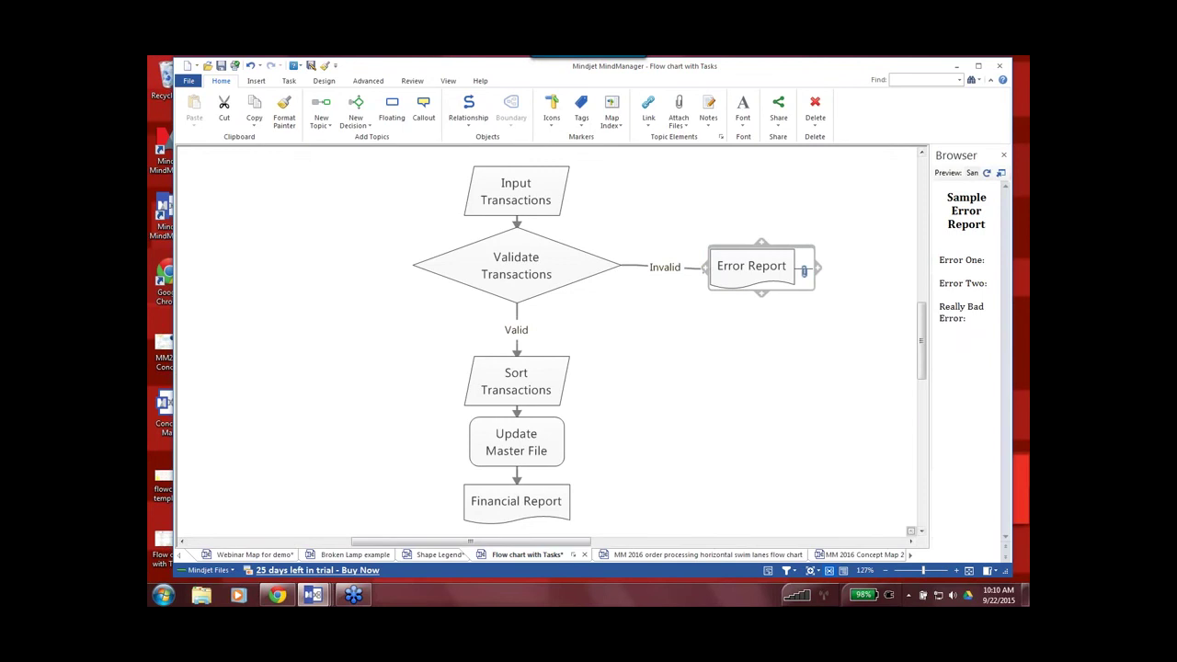
drag(926, 323, 827, 336)
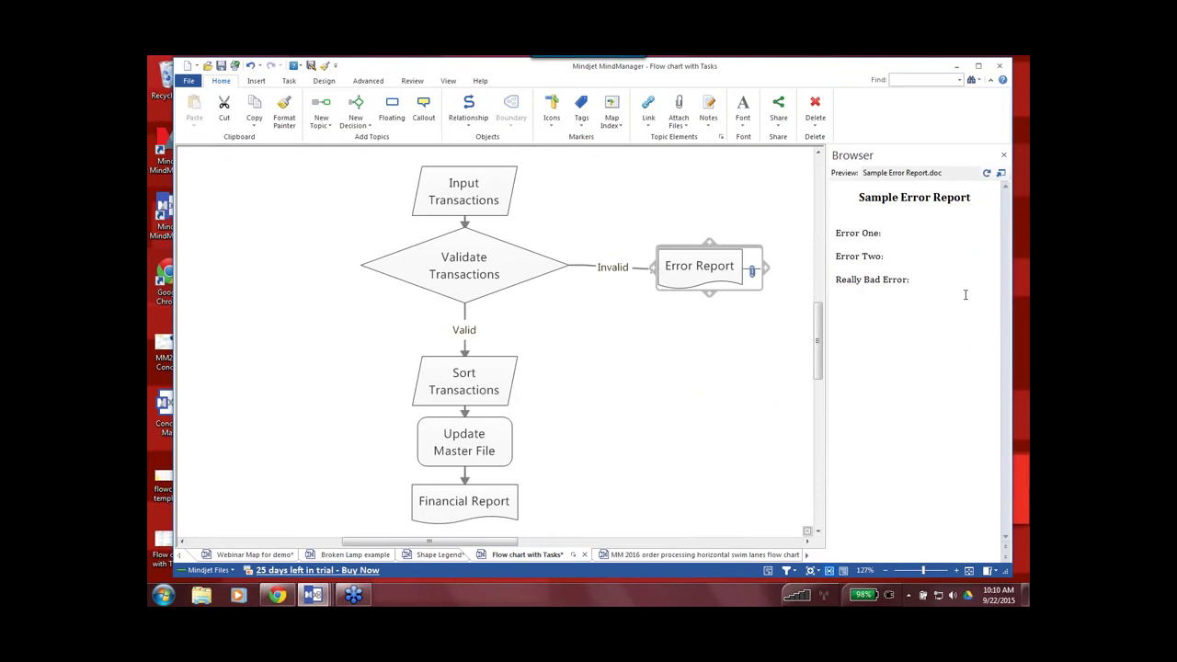
click(1002, 157)
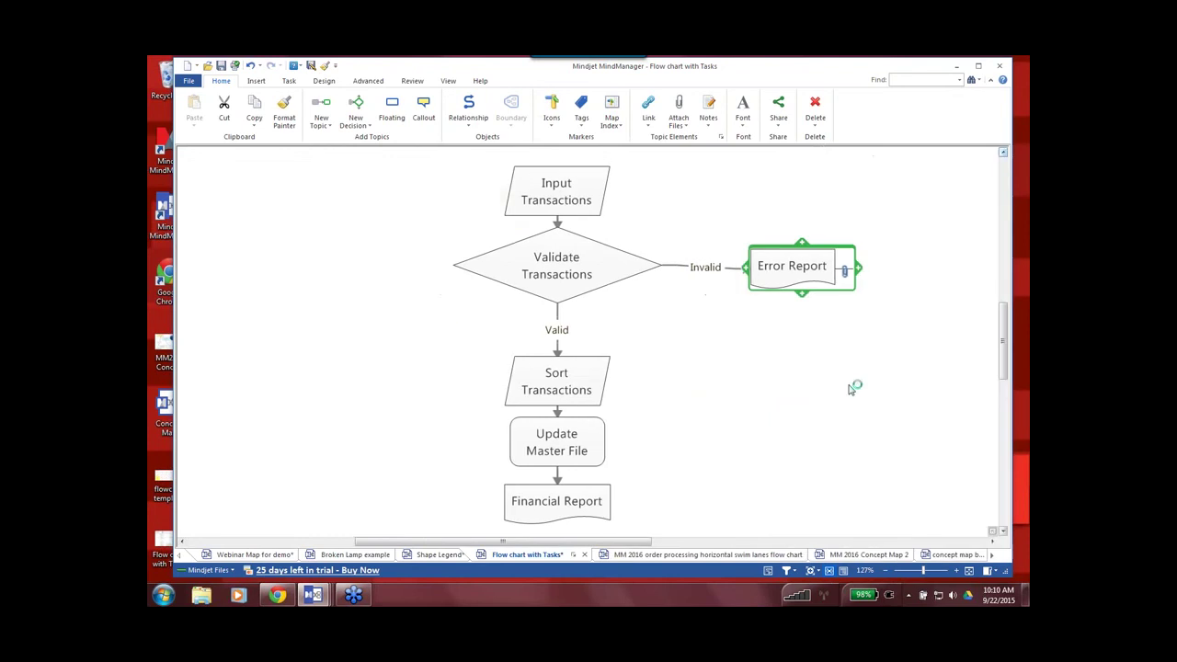
Assign the resource "intern" to the Input Transactions topic in its task info.
click(594, 204)
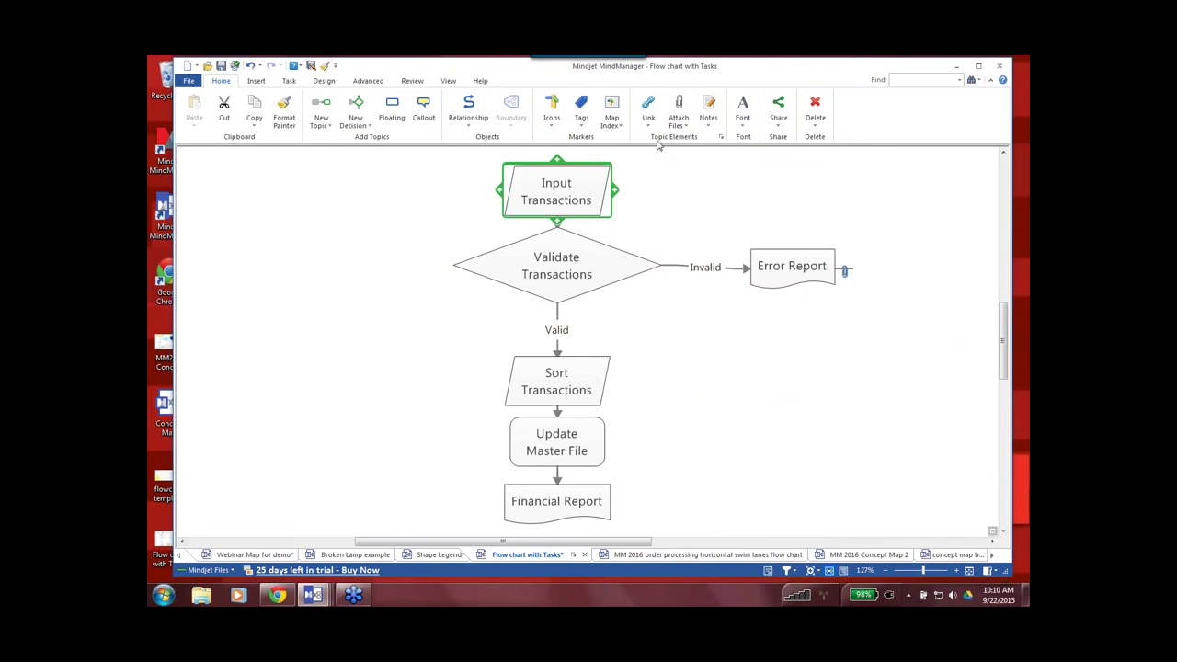
click(296, 83)
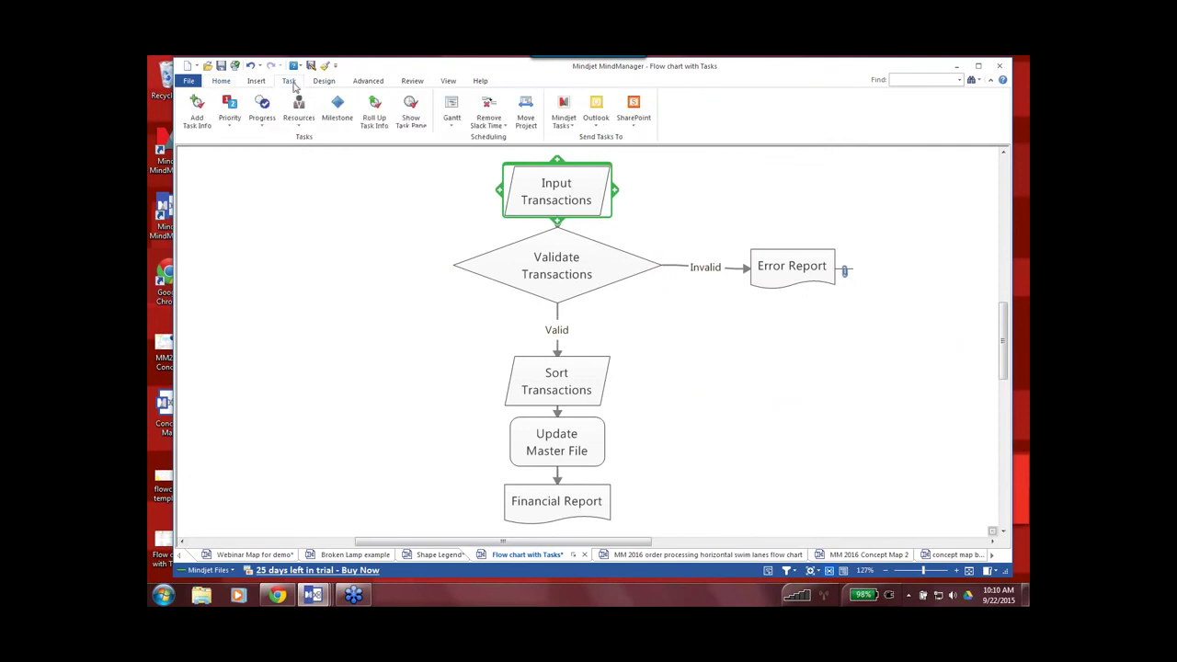
click(411, 110)
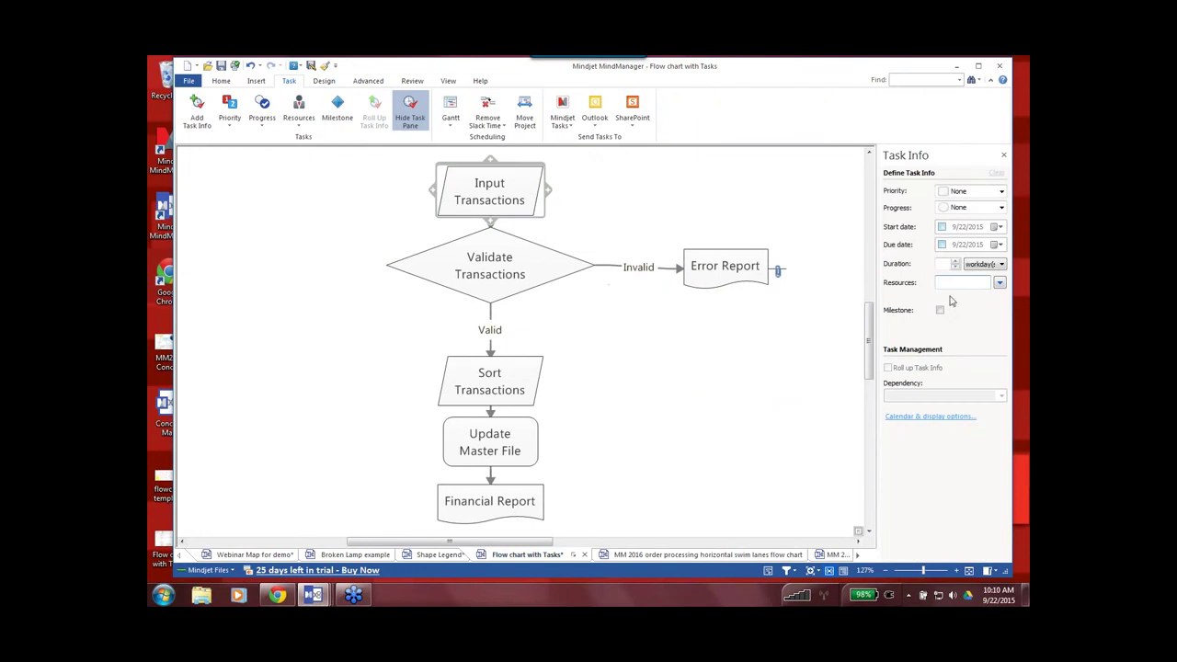
text(intern)
key(Return)
click(653, 368)
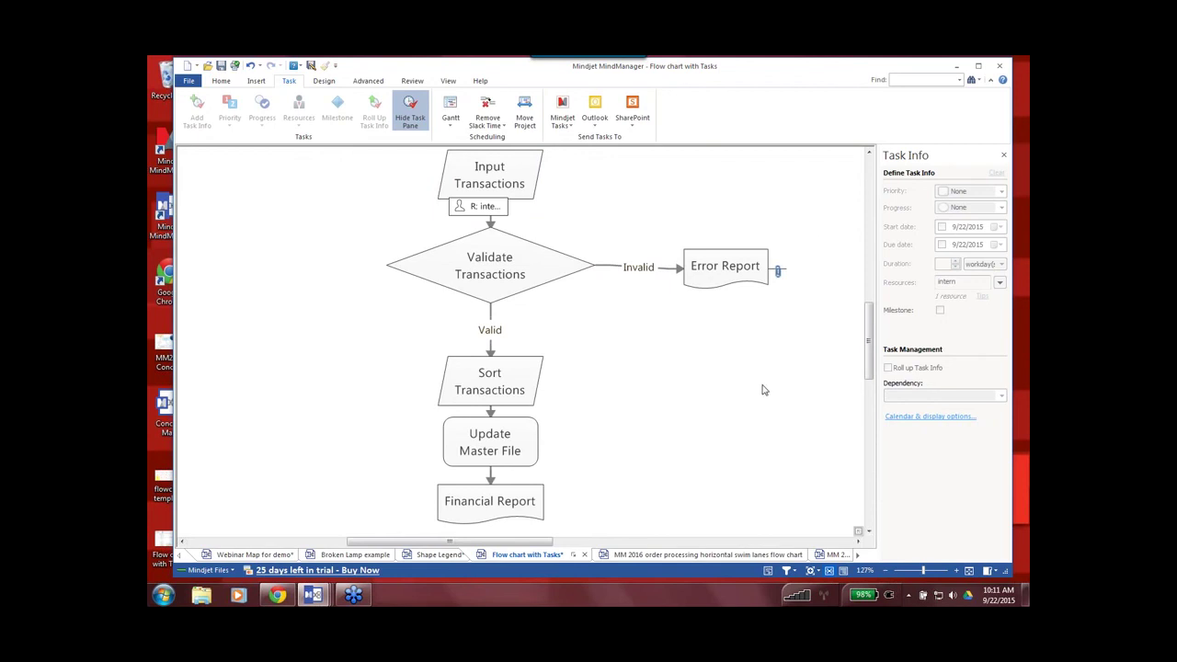
click(1003, 155)
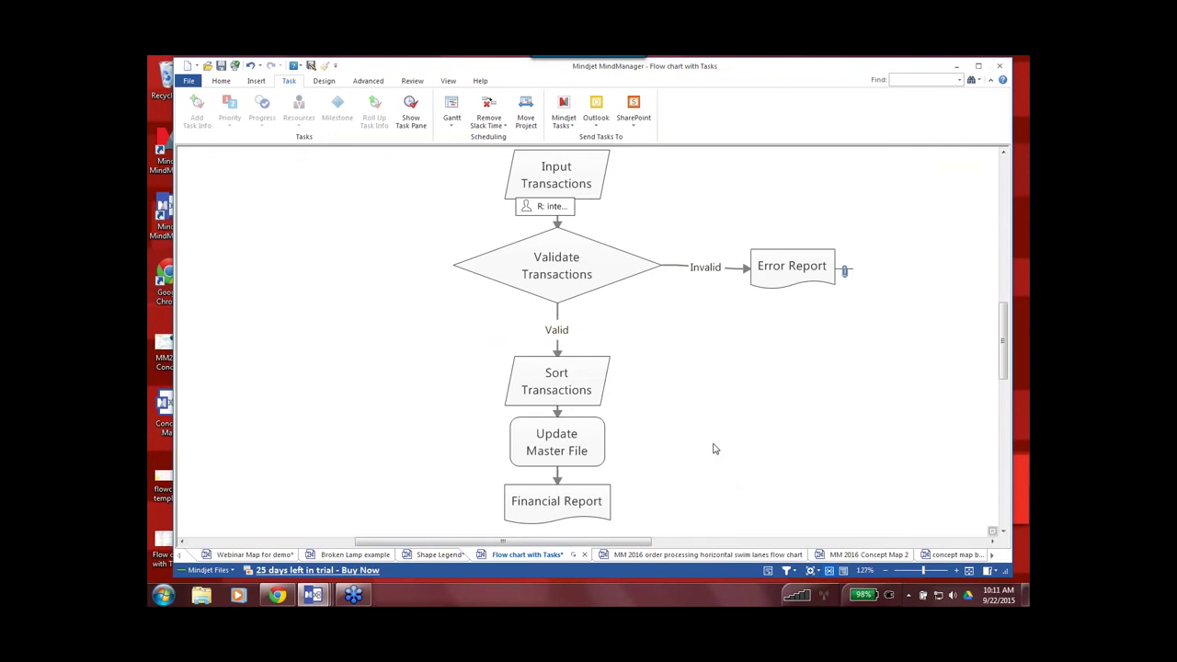
Move the Tasks topic beside the flowchart, below Error Report, and expand its subtopics.
click(553, 206)
drag(646, 544, 707, 541)
click(896, 349)
drag(896, 349, 560, 384)
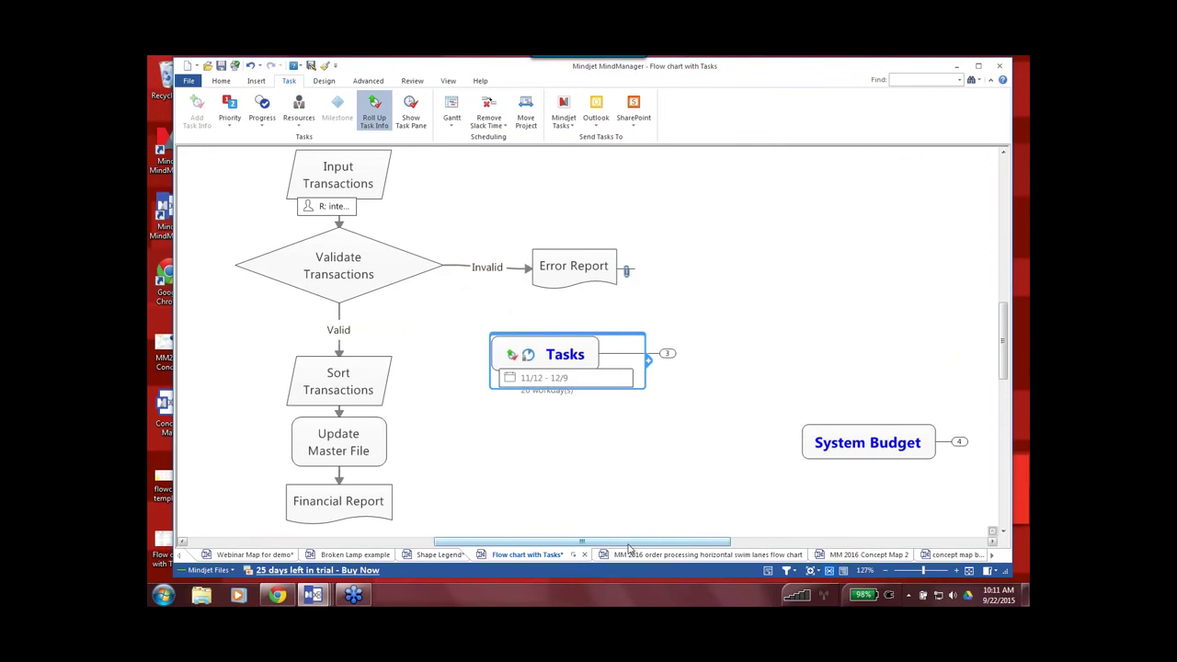
click(667, 355)
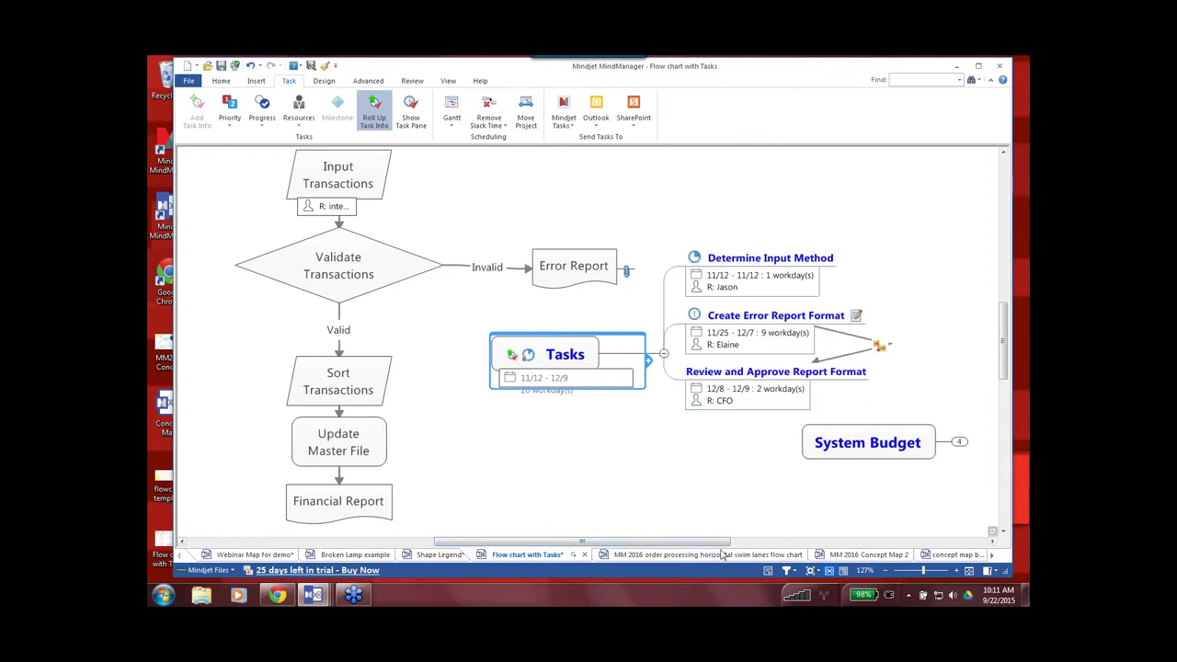
drag(726, 543, 692, 555)
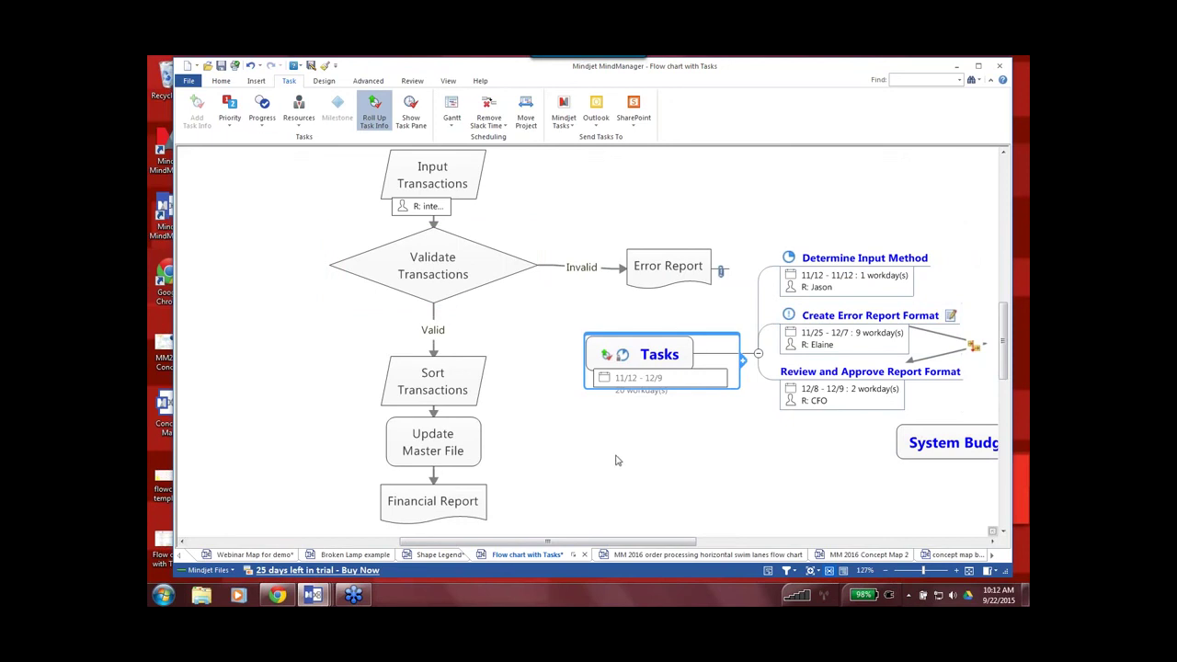
Add a floating topic in the empty space below the Tasks topic.
click(221, 82)
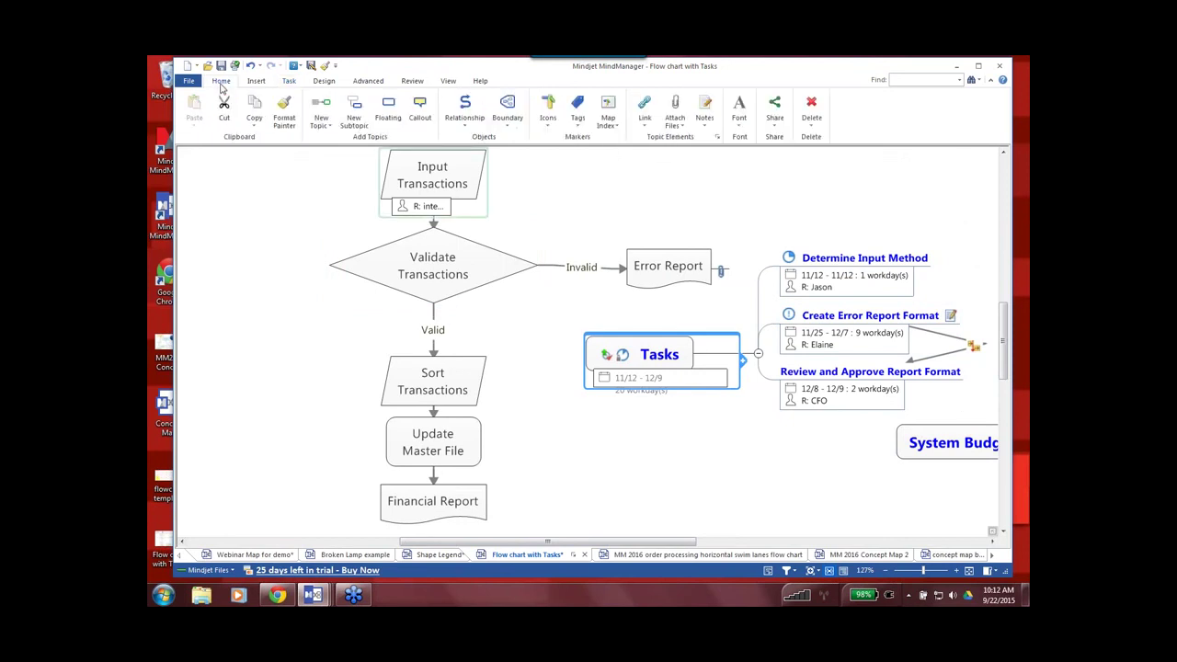
click(393, 107)
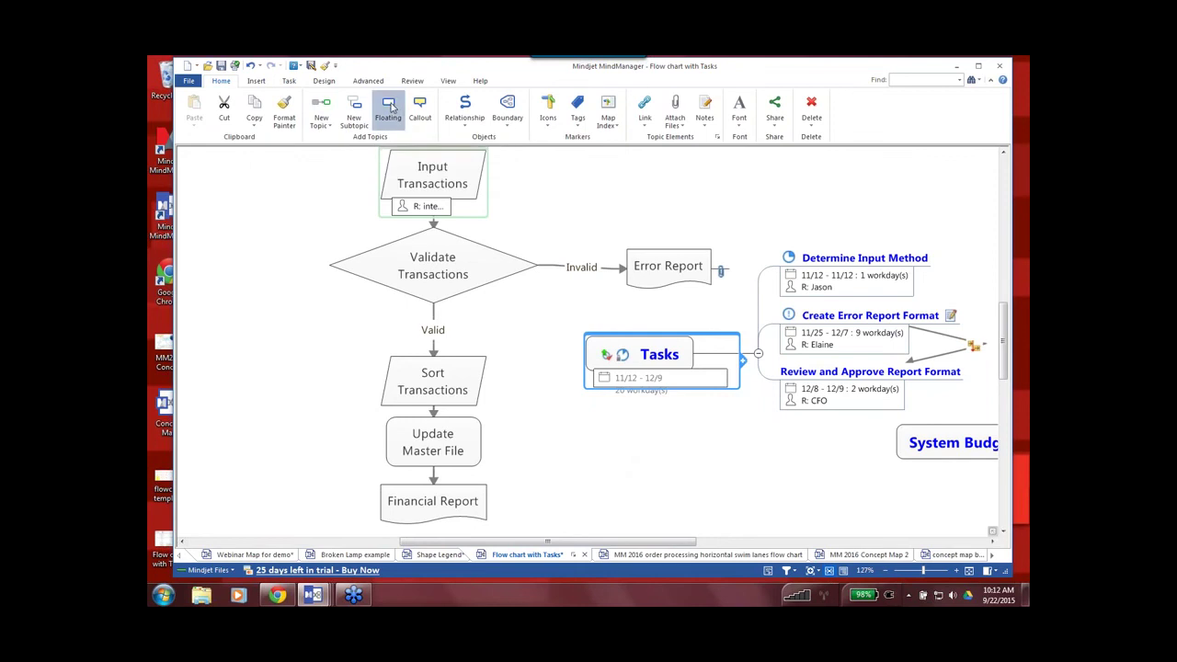
click(631, 456)
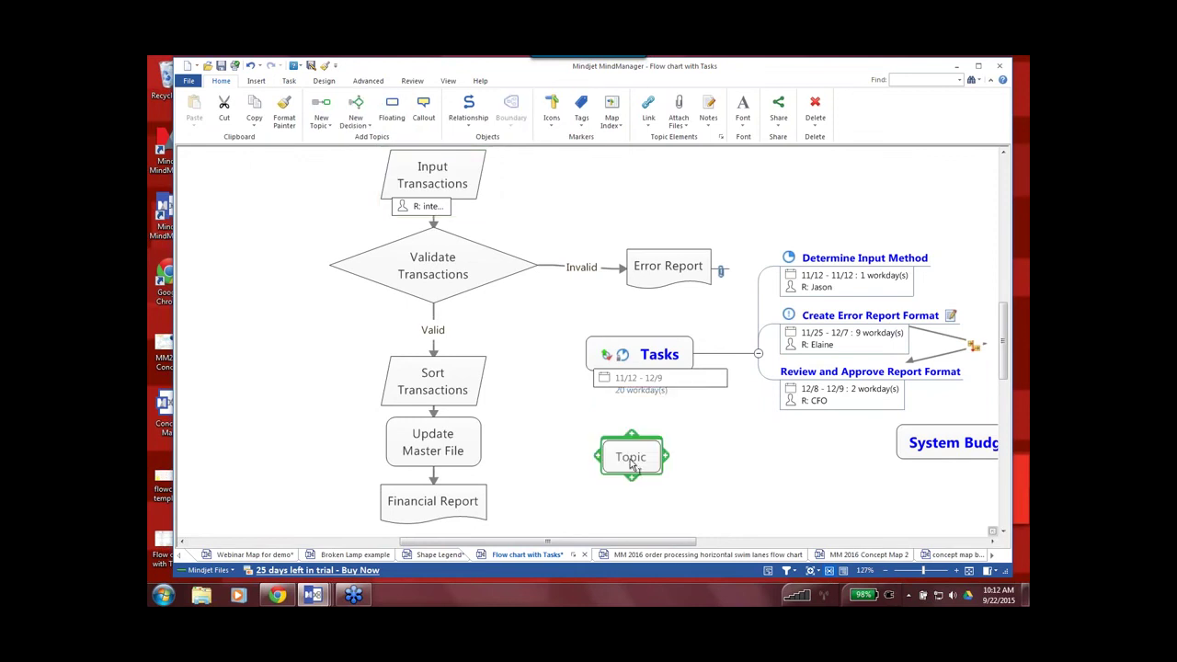
Review the layout options available for the new floating topic.
click(325, 81)
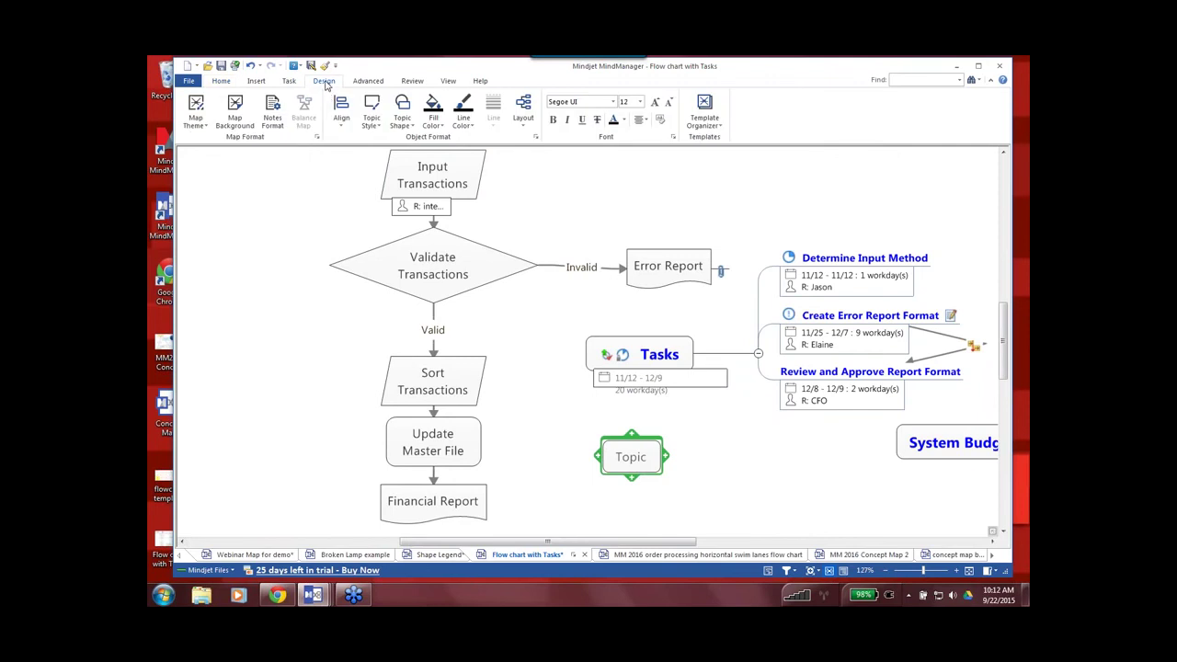
click(524, 110)
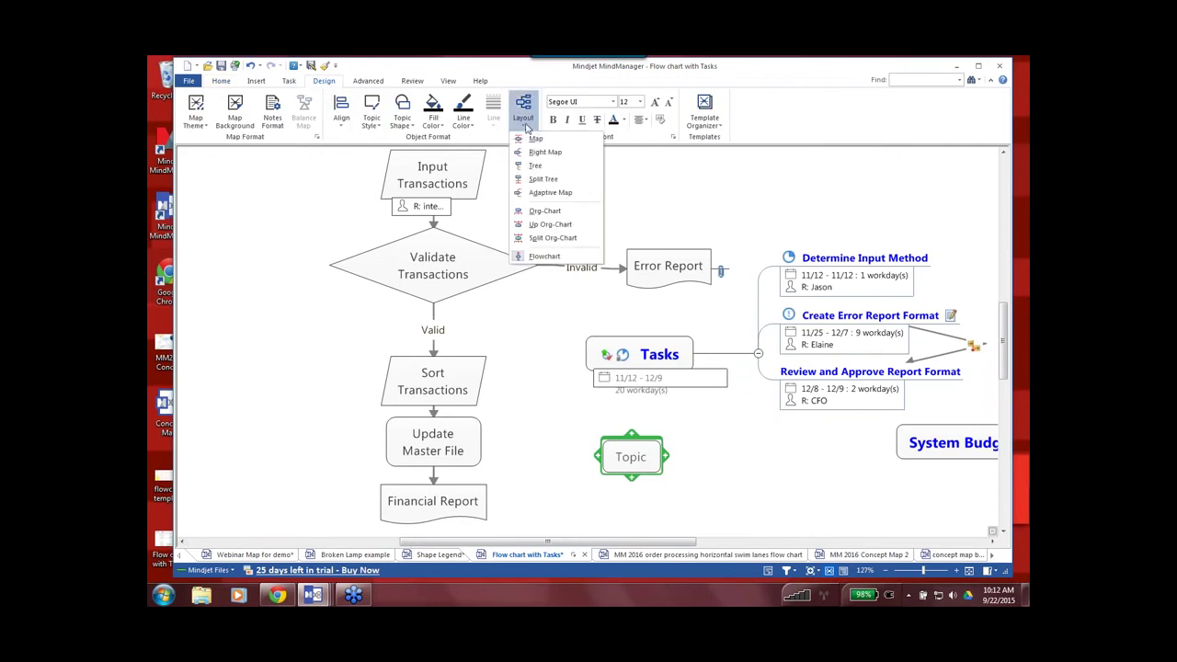
click(283, 203)
click(281, 204)
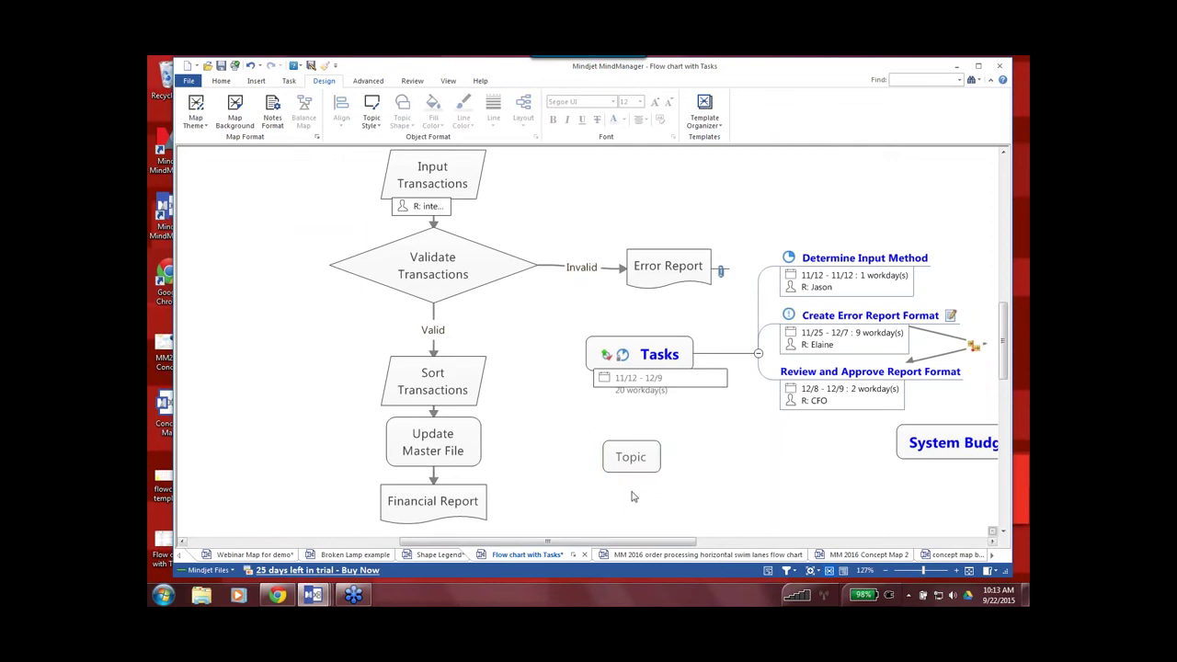
Move the floating topic above the Tasks branch, and place System Budget below Tasks with its subtopics expanded.
drag(619, 445, 888, 187)
click(934, 441)
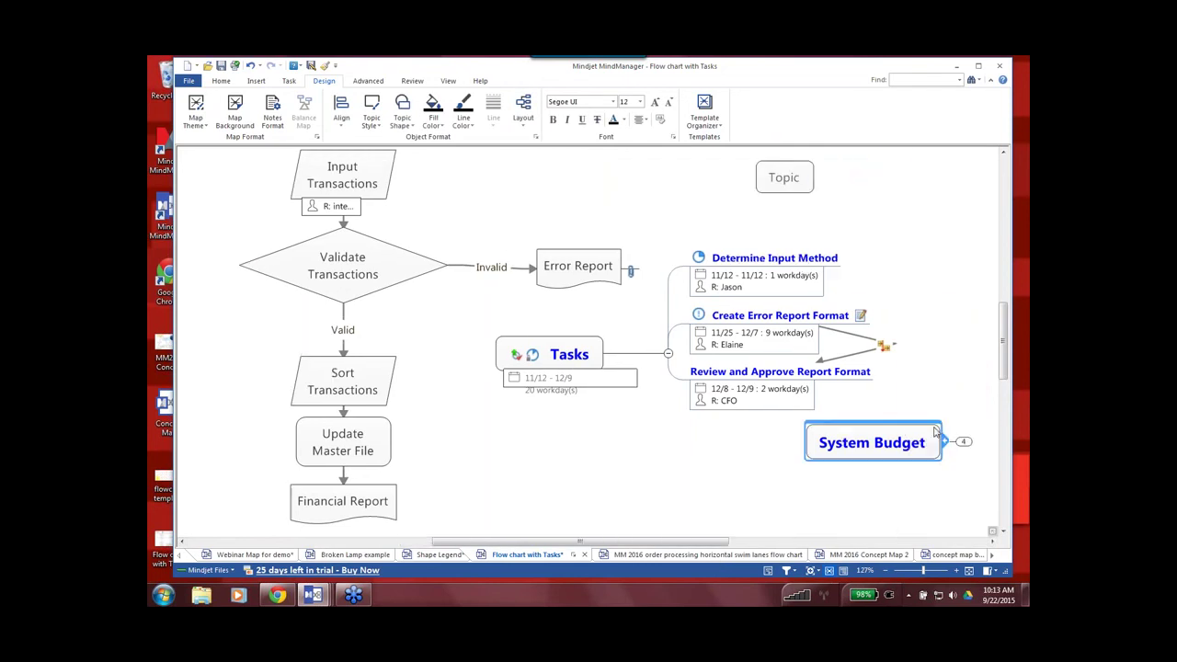
drag(920, 443, 566, 482)
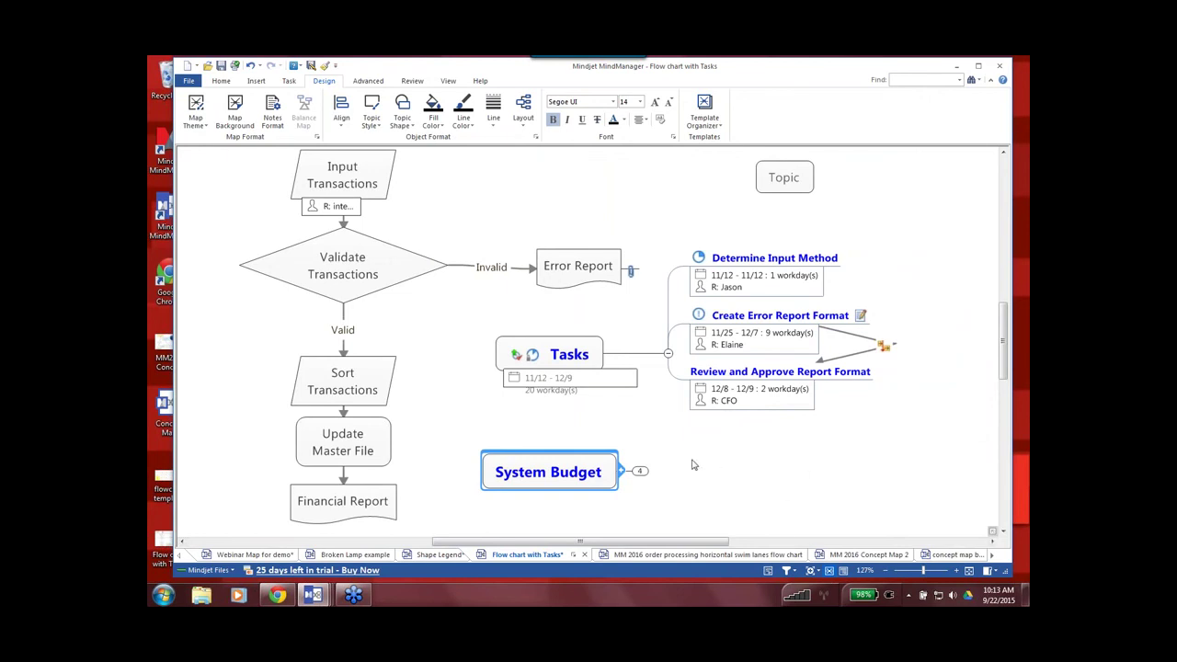
drag(570, 451, 599, 452)
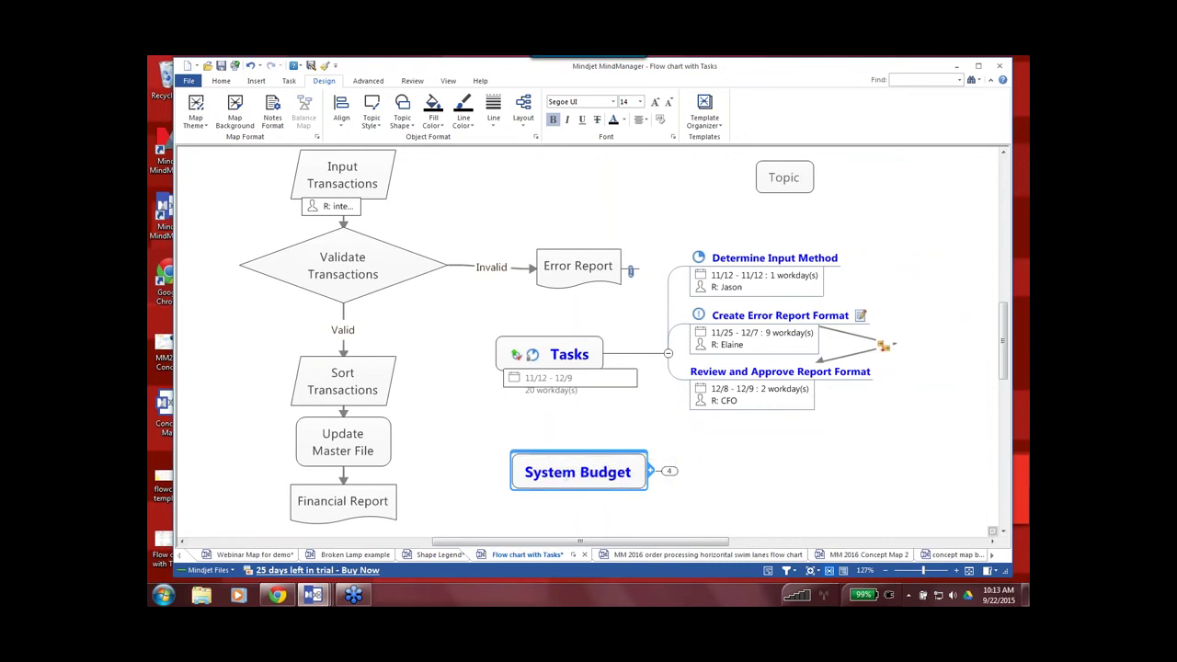
click(669, 471)
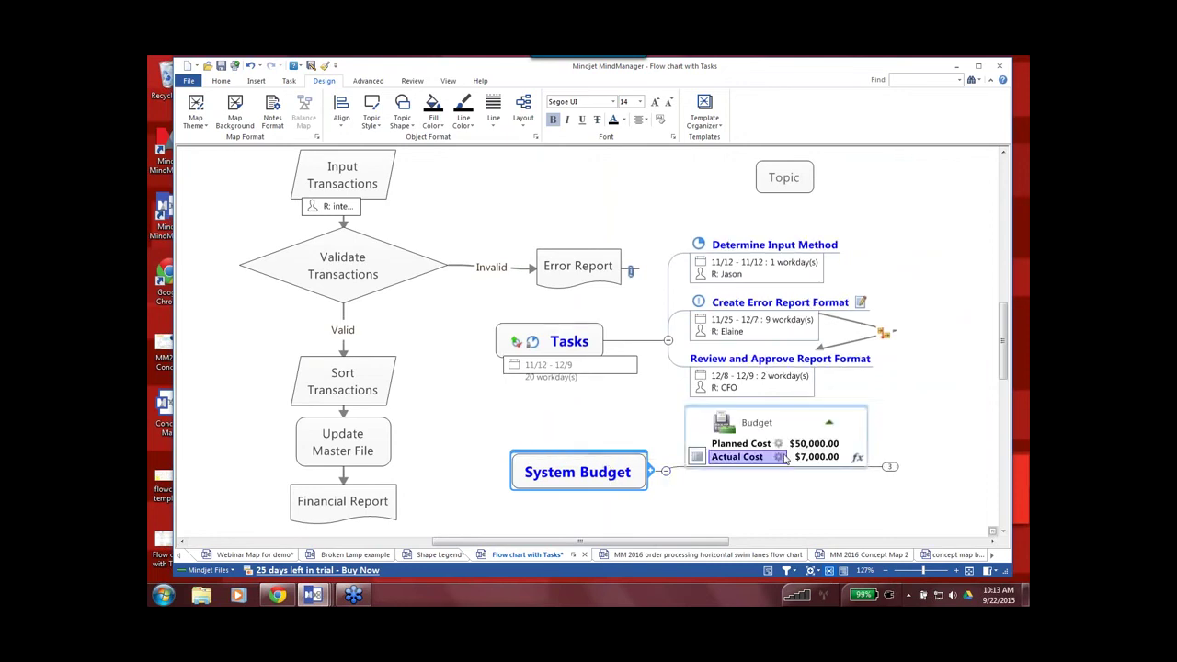
Expand the Budget topic under System Budget and examine its planned and actual cost subtopics.
click(889, 466)
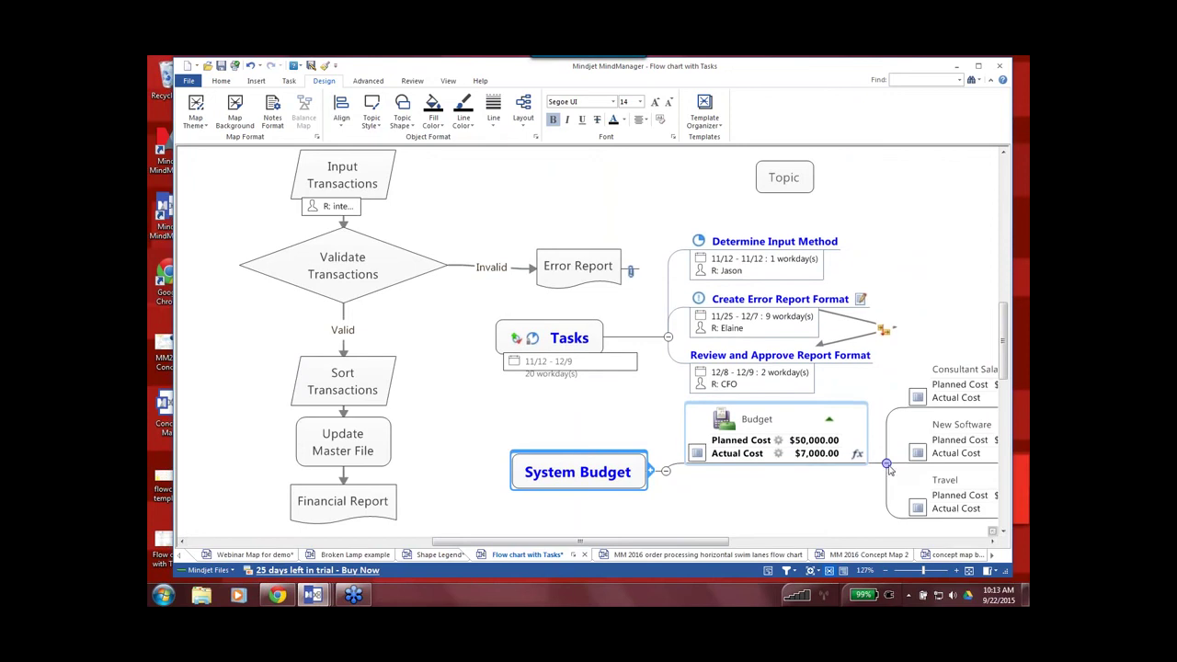
drag(726, 542, 756, 546)
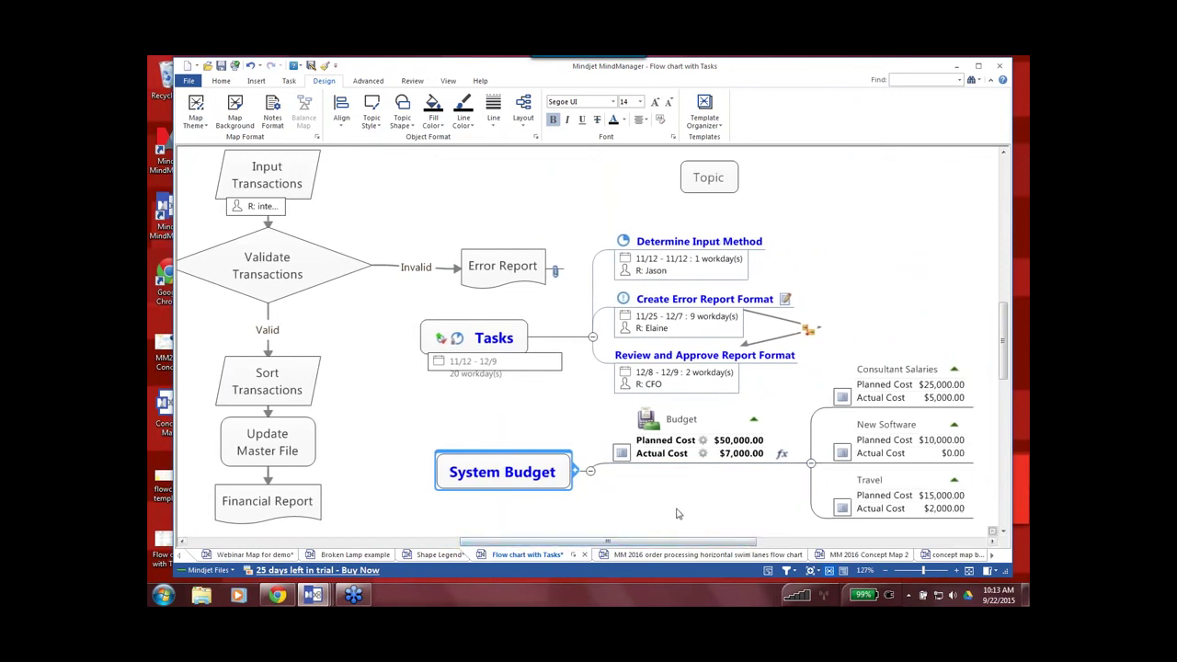
drag(679, 549, 661, 549)
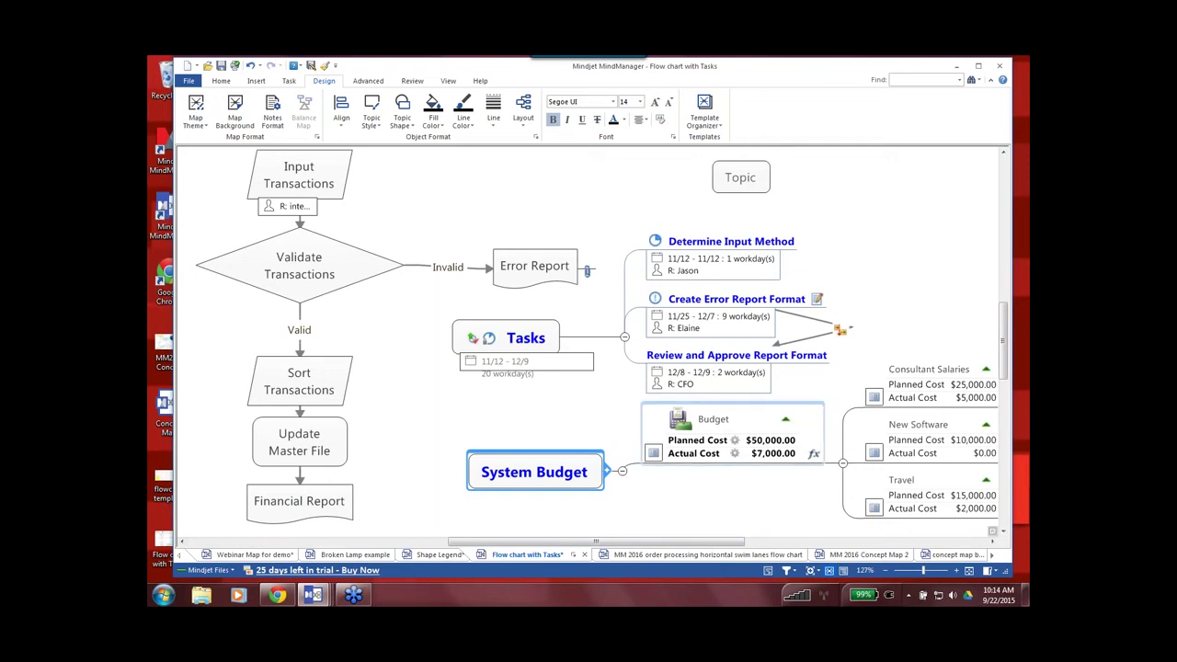
Collapse the Tasks and System Budget branches, briefly reopening Tasks to check its subtopics.
click(625, 337)
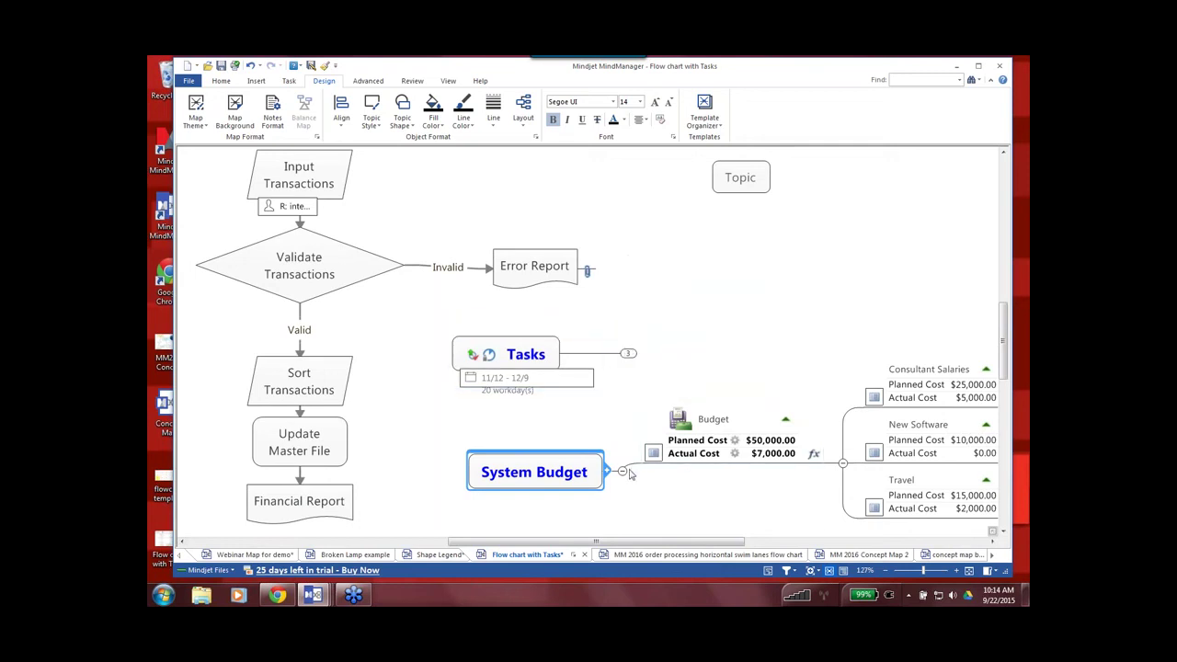
click(622, 471)
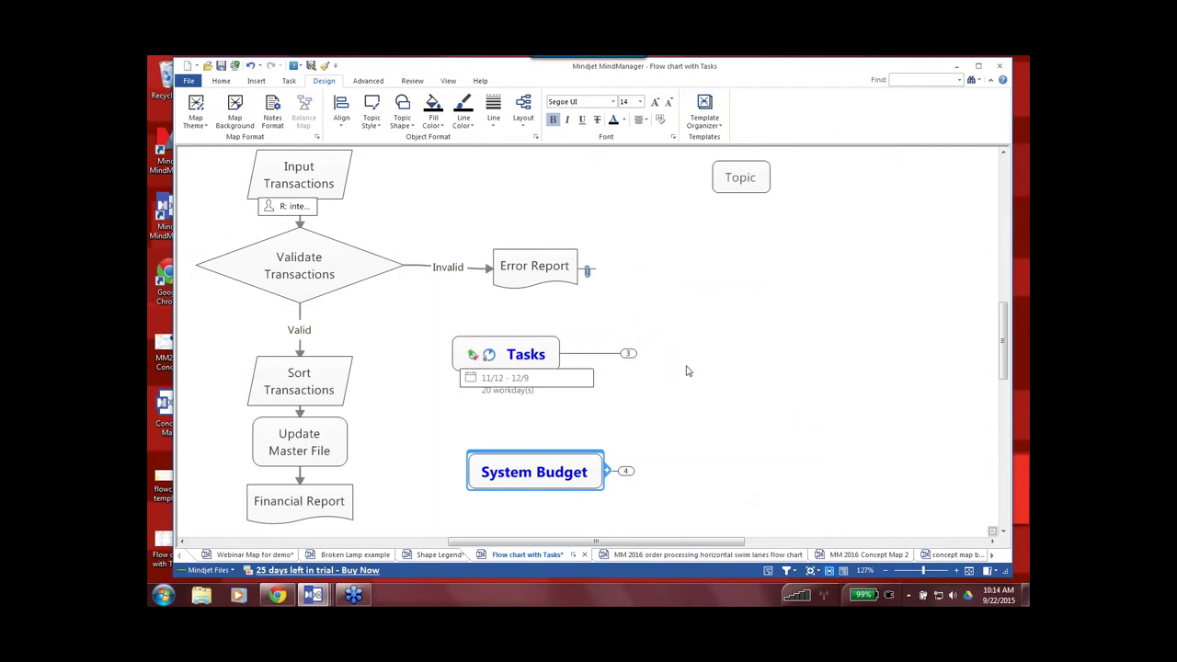
click(627, 354)
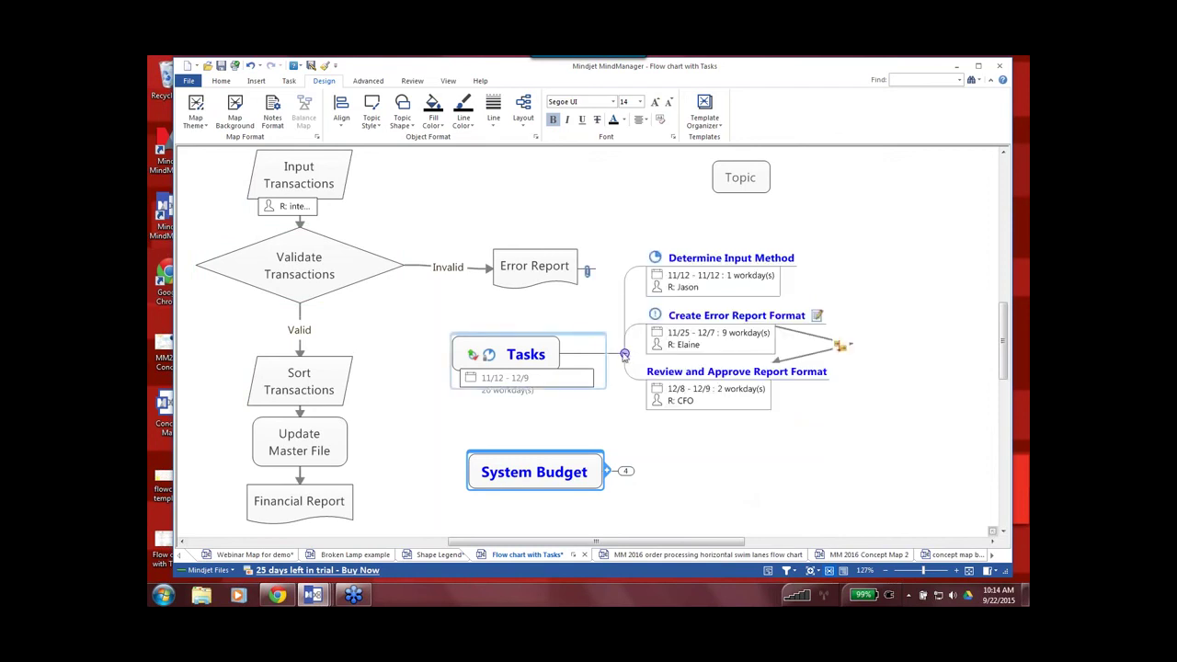
click(624, 354)
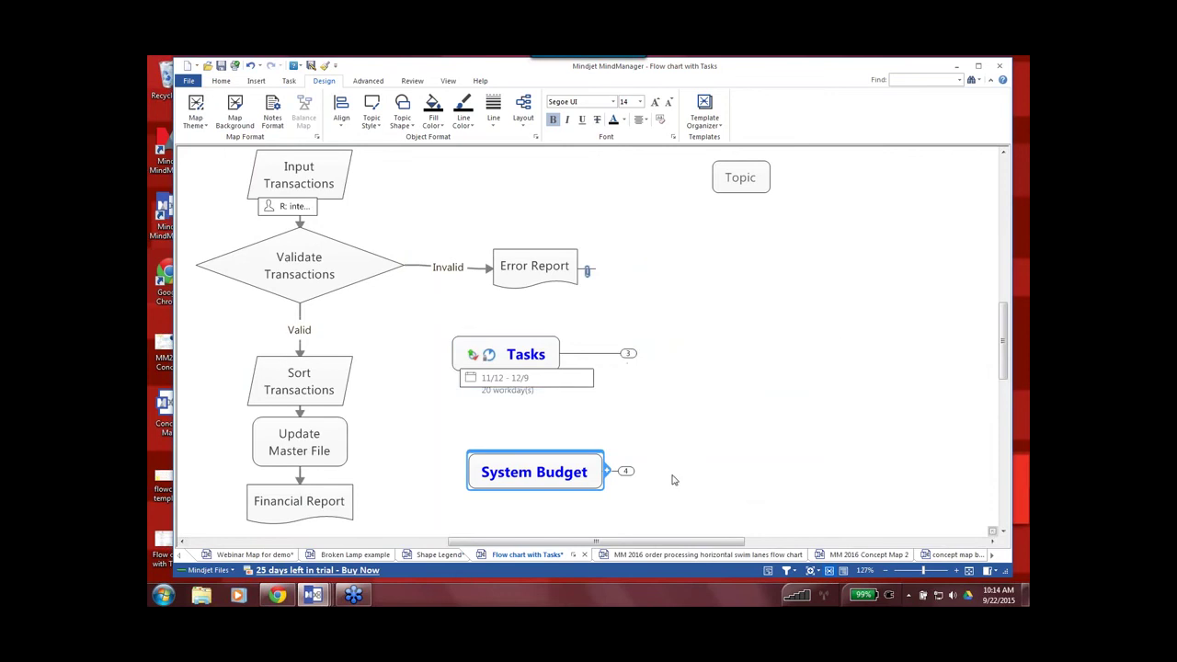
Reopen the System Budget branch to examine its cost items, and collapse it again.
click(625, 471)
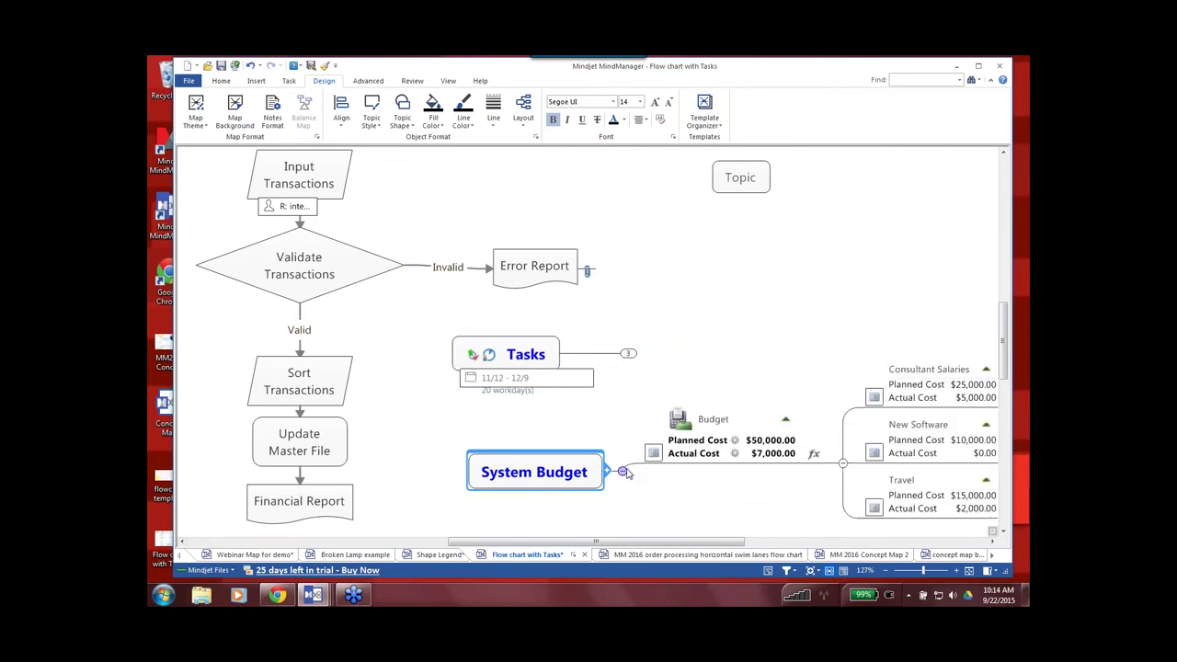
drag(741, 542, 793, 539)
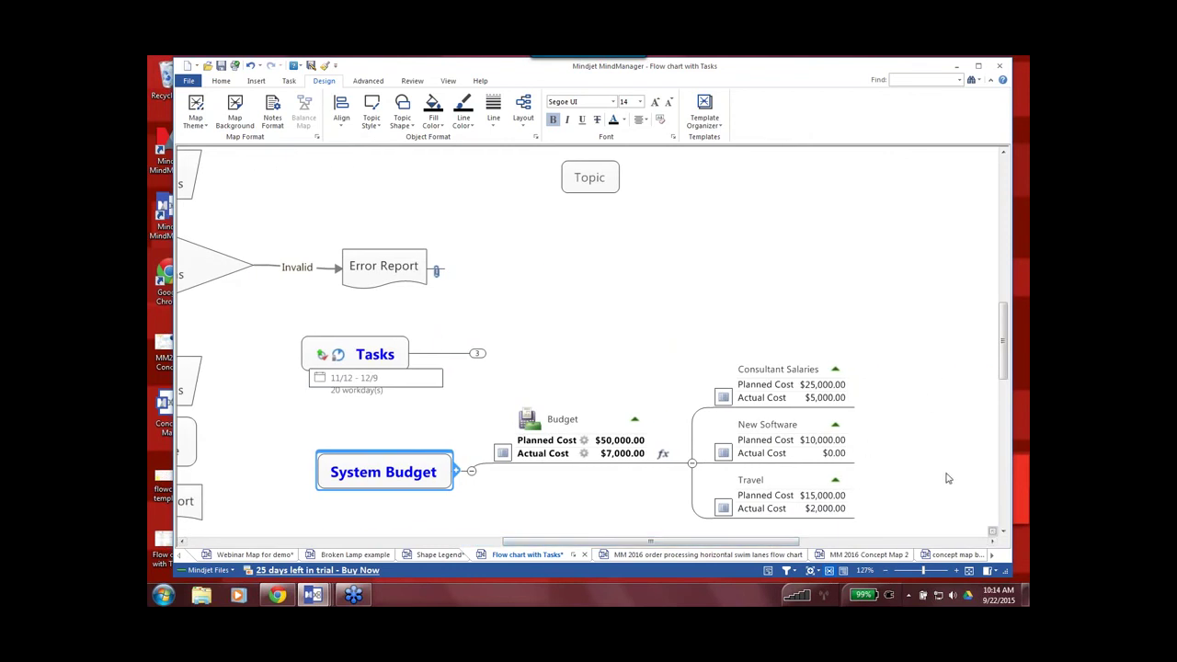
click(472, 471)
drag(662, 543, 579, 545)
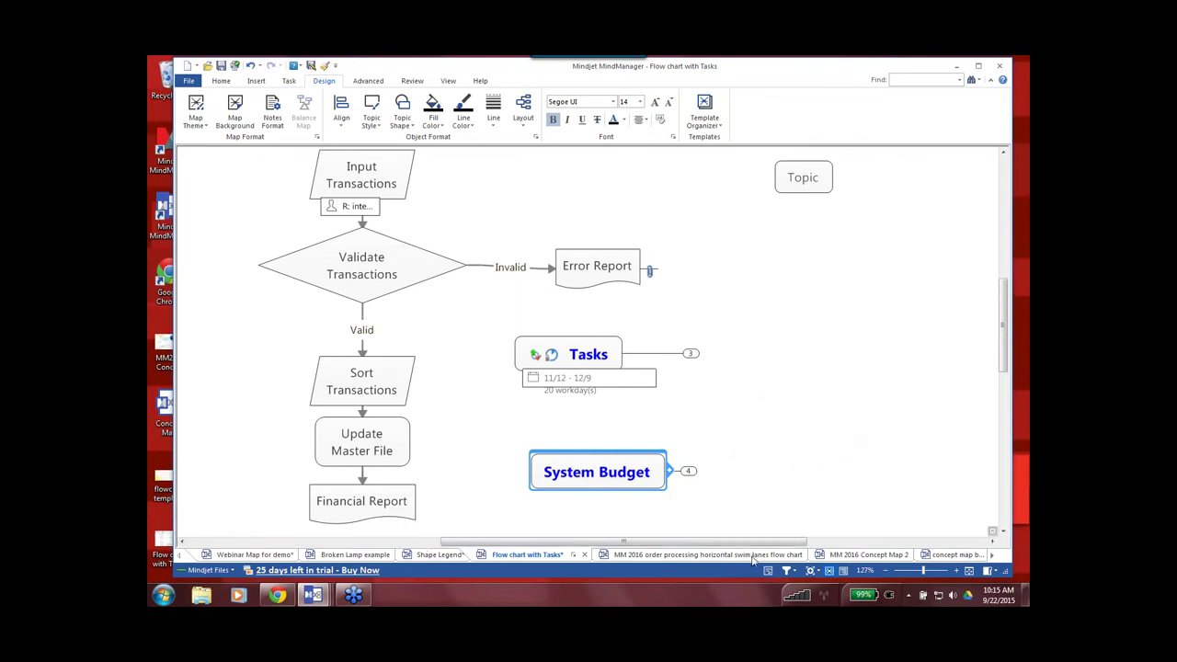
Switch to the MM 2016 order processing horizontal swim lanes flow chart and widen the application window.
click(752, 556)
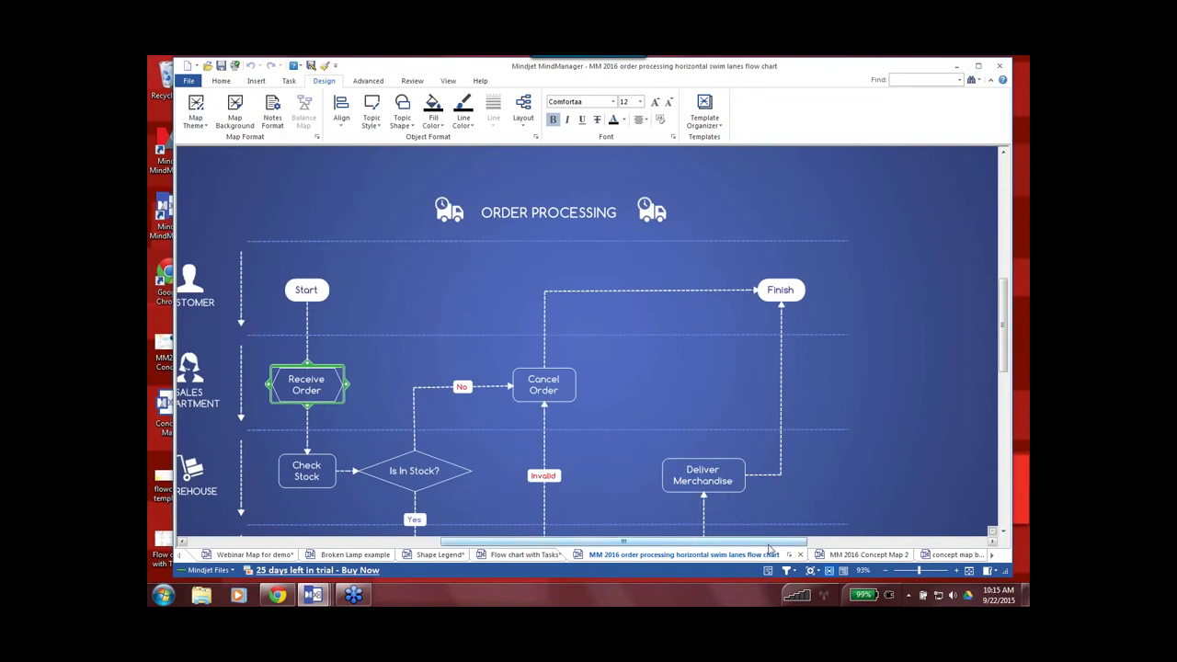
drag(757, 462, 830, 461)
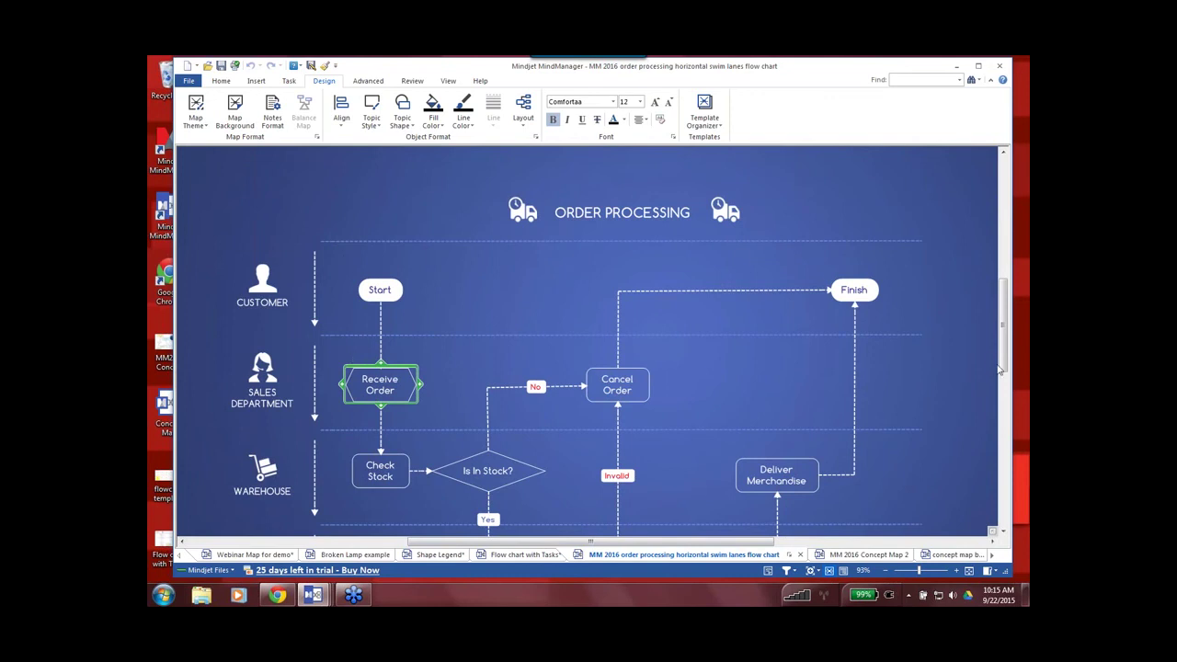
scroll(607, 312, down, 1)
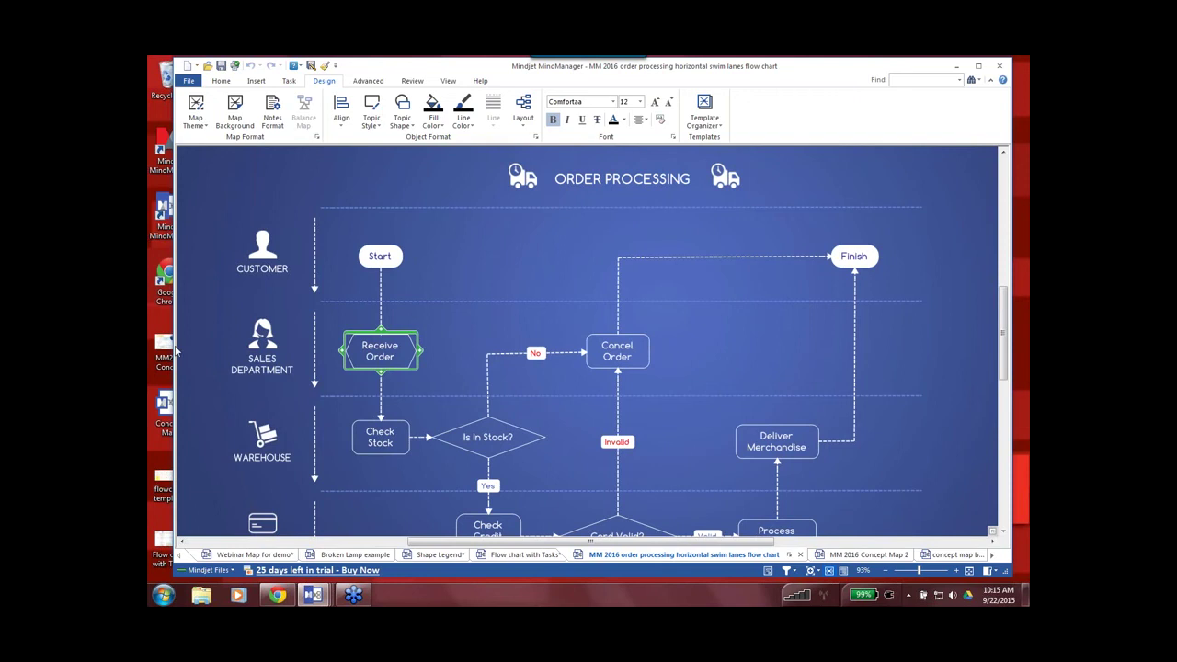
drag(175, 346, 154, 347)
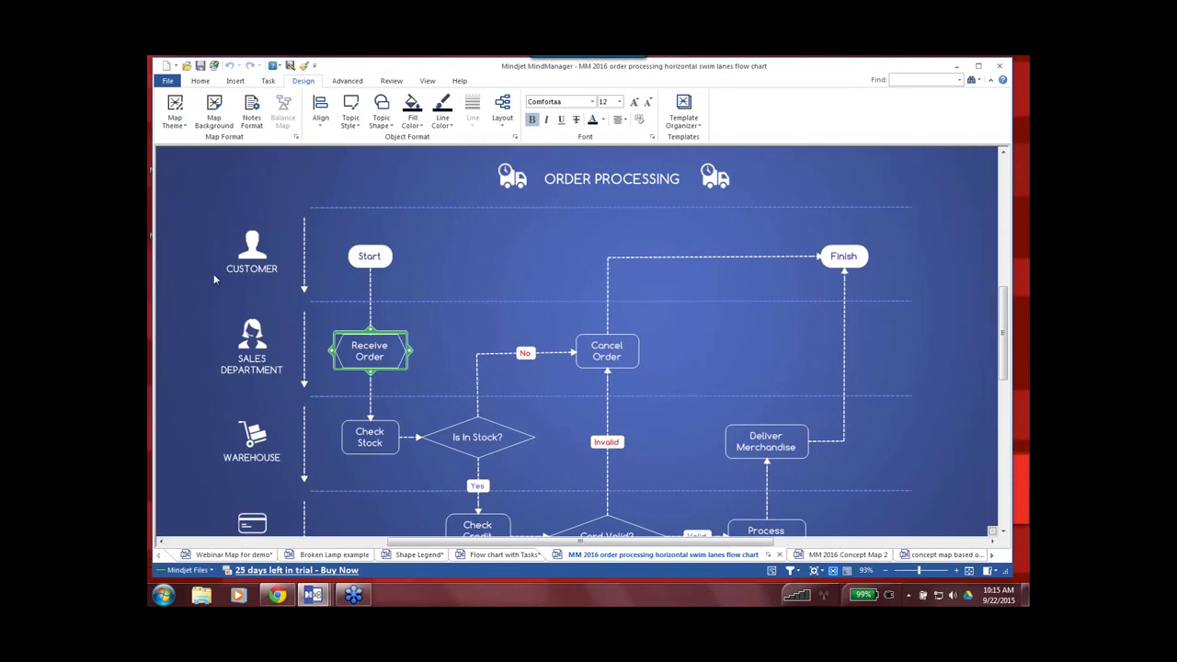
Look through the Flowcharts folder of new-map templates and return to the map without creating one.
click(175, 67)
click(193, 136)
click(287, 351)
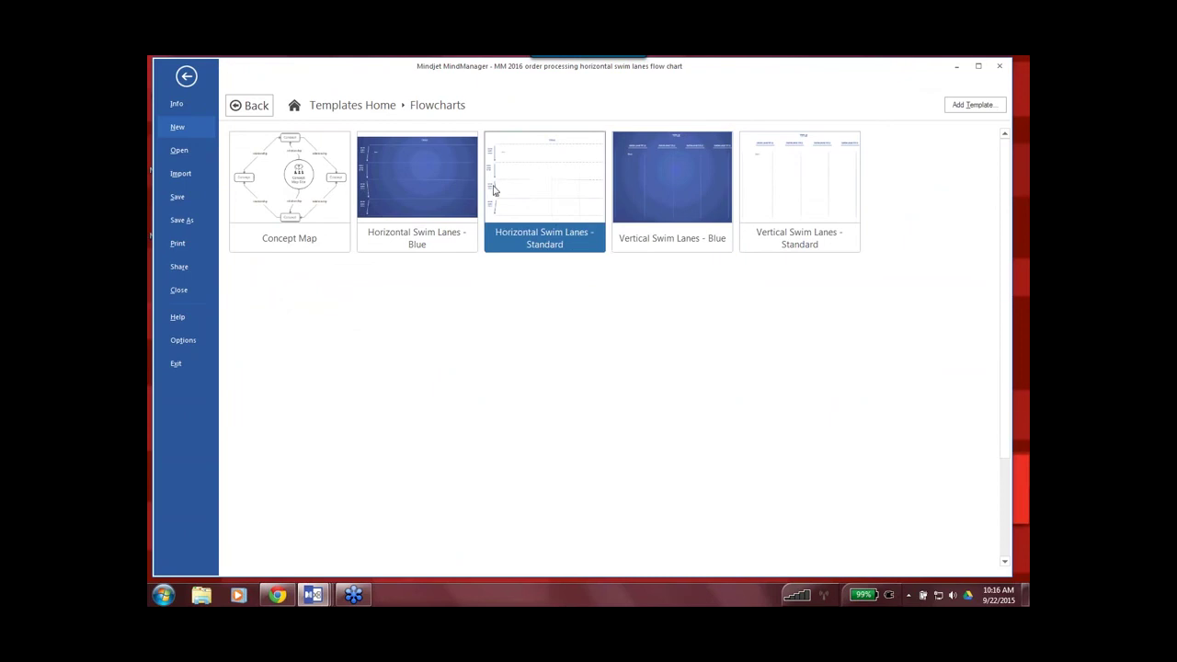
click(186, 76)
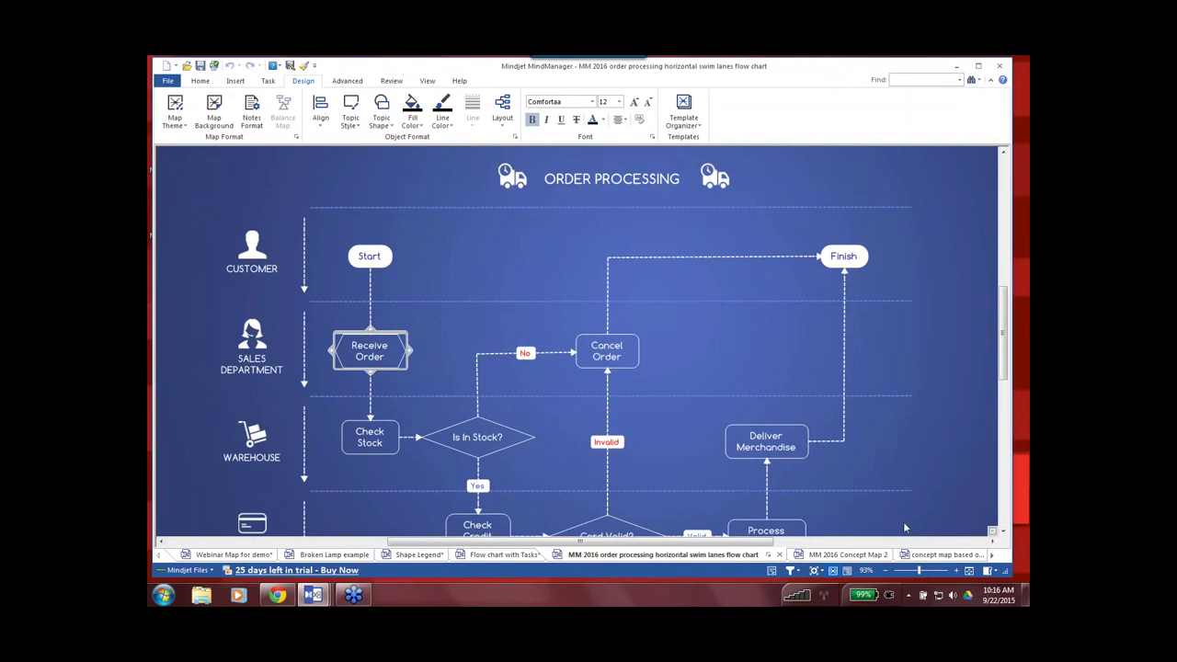
Switch to MM 2016 Concept Map 2 and filter it to show only priority 1 topics.
click(873, 558)
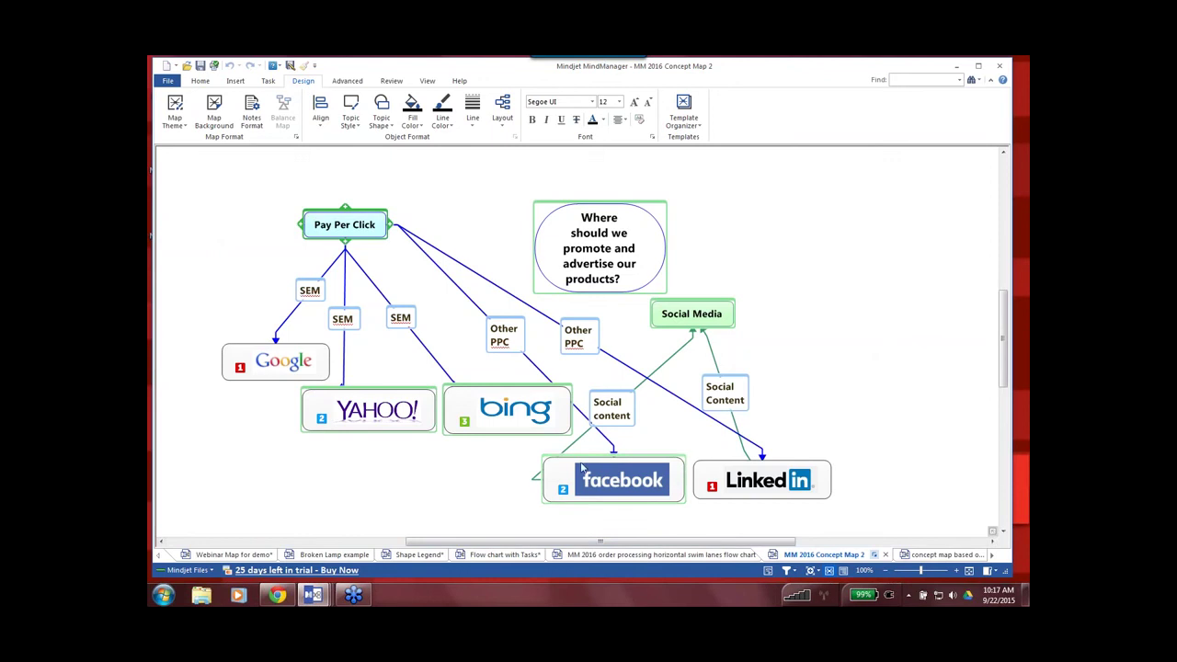
click(553, 488)
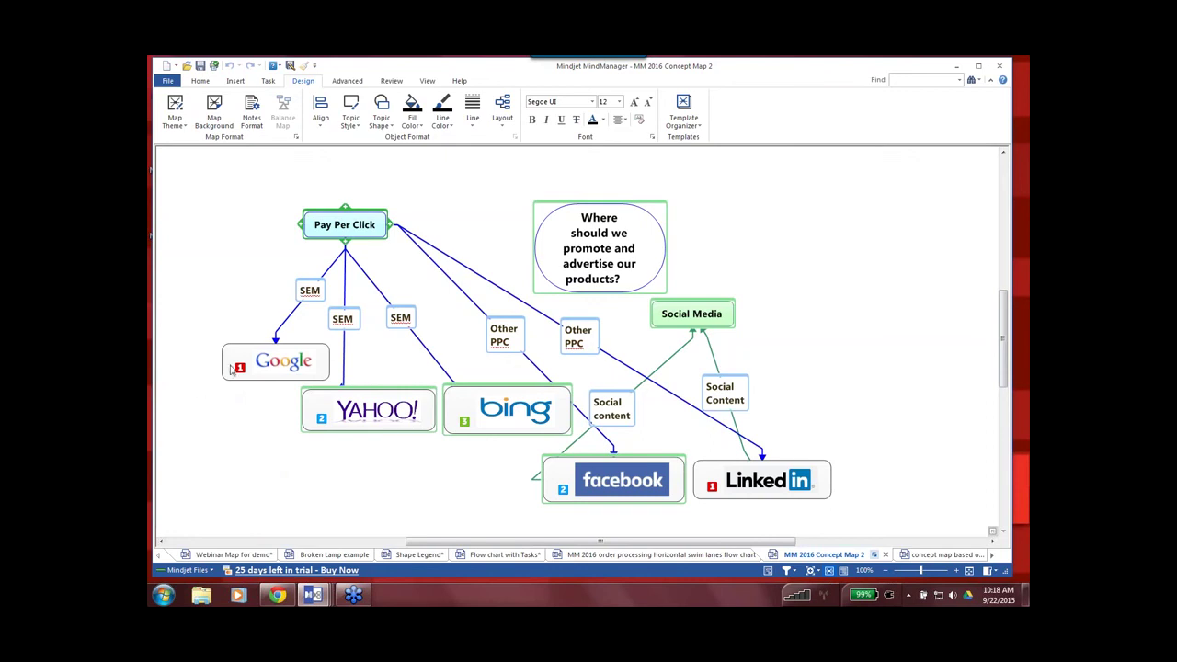
click(199, 82)
click(346, 82)
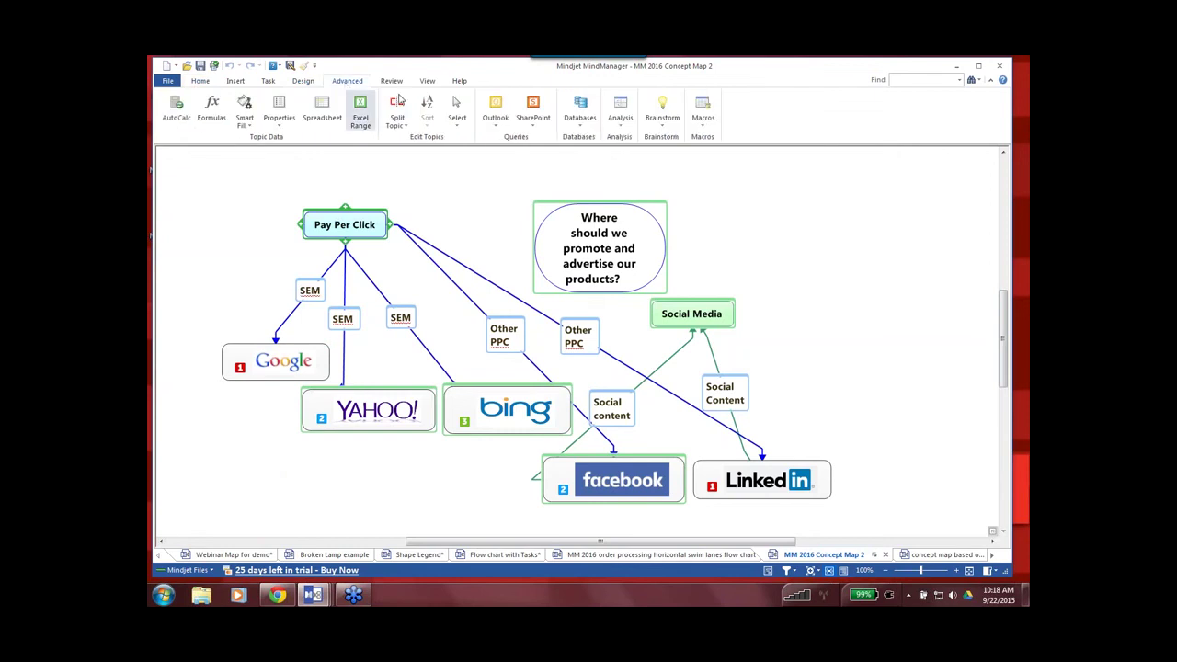
click(427, 81)
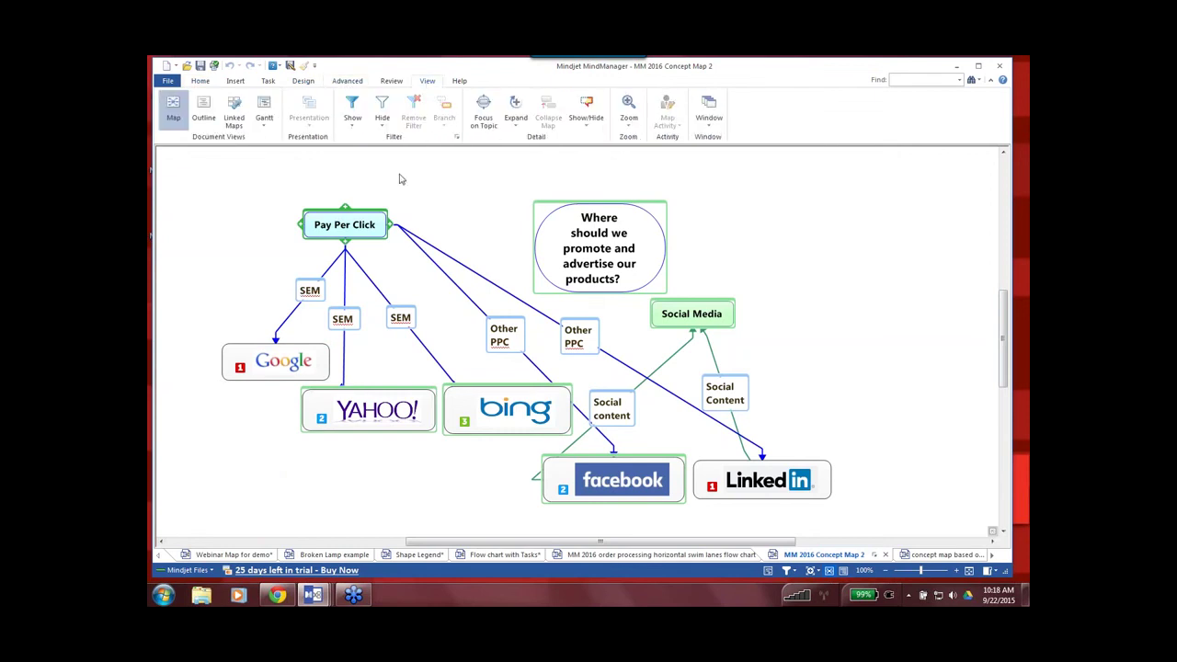
click(362, 126)
mouse_move(377, 153)
click(511, 153)
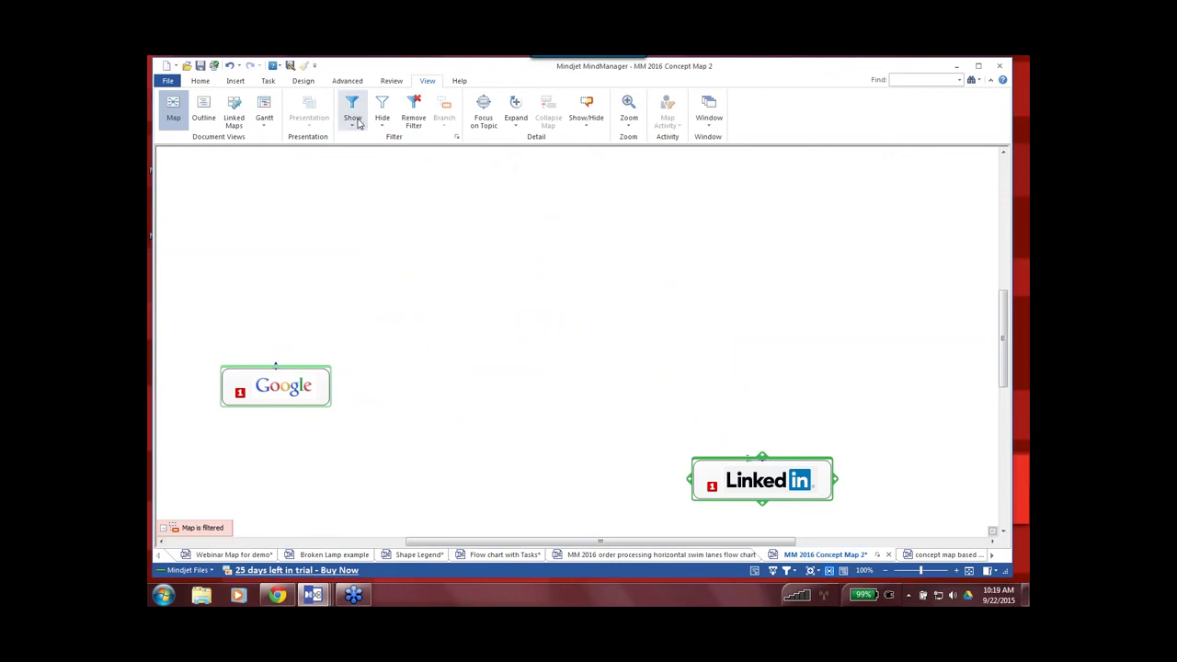
Remove the priority filter from the map and switch to the concept map about project resources.
click(355, 122)
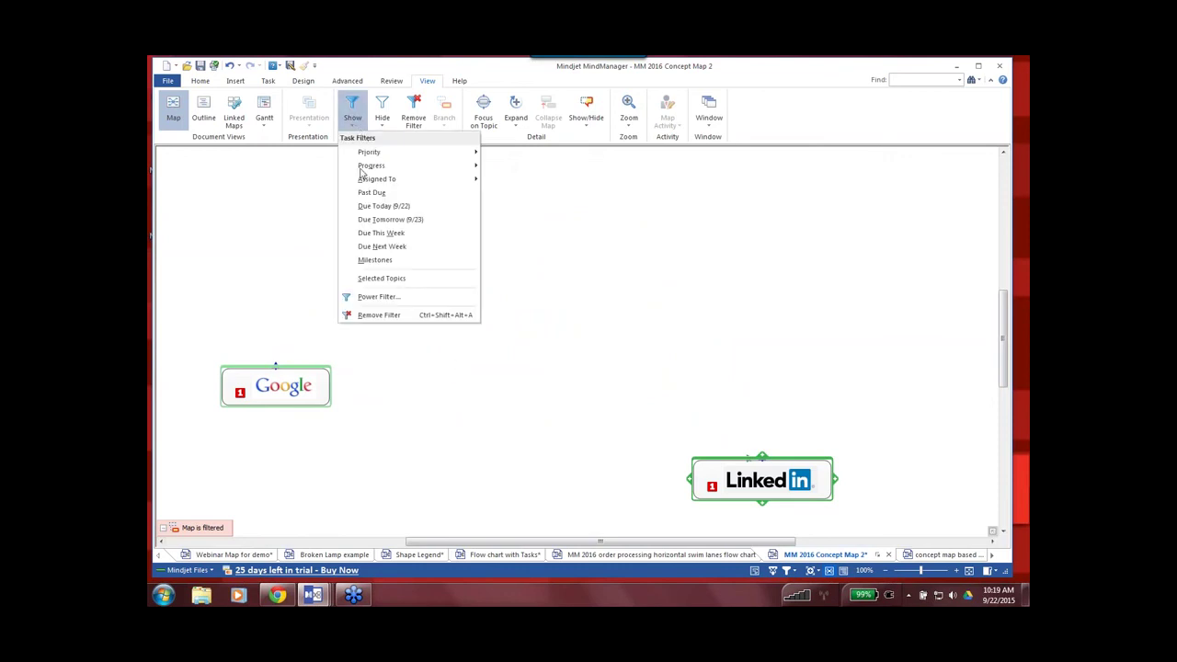
click(370, 314)
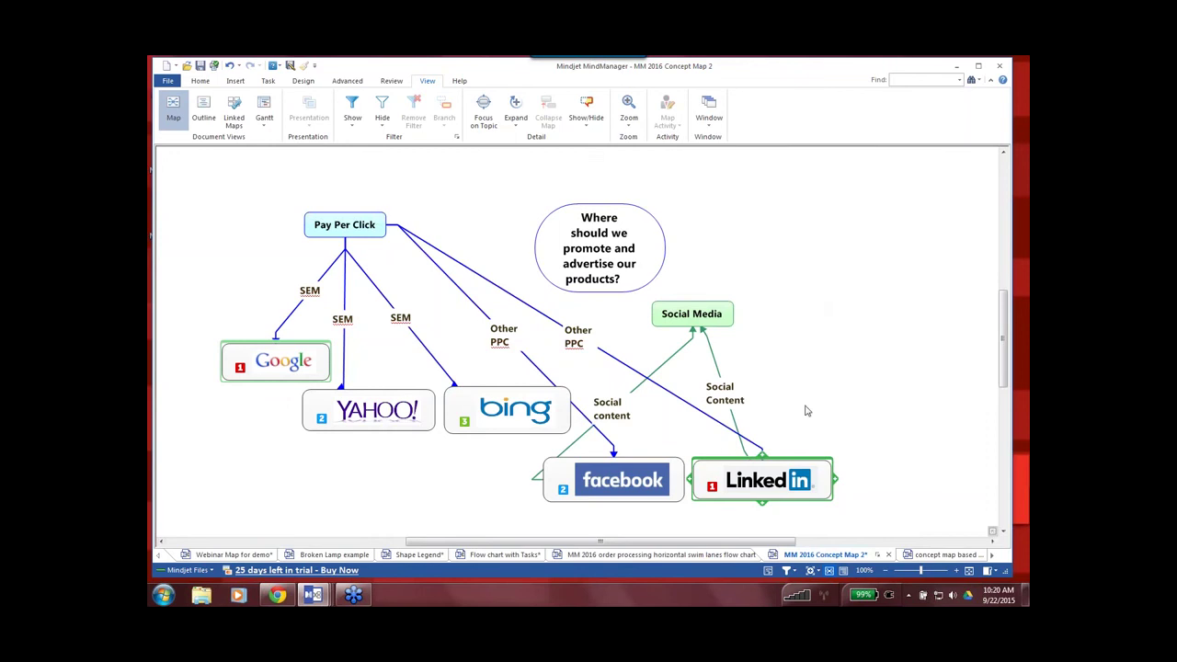
click(920, 557)
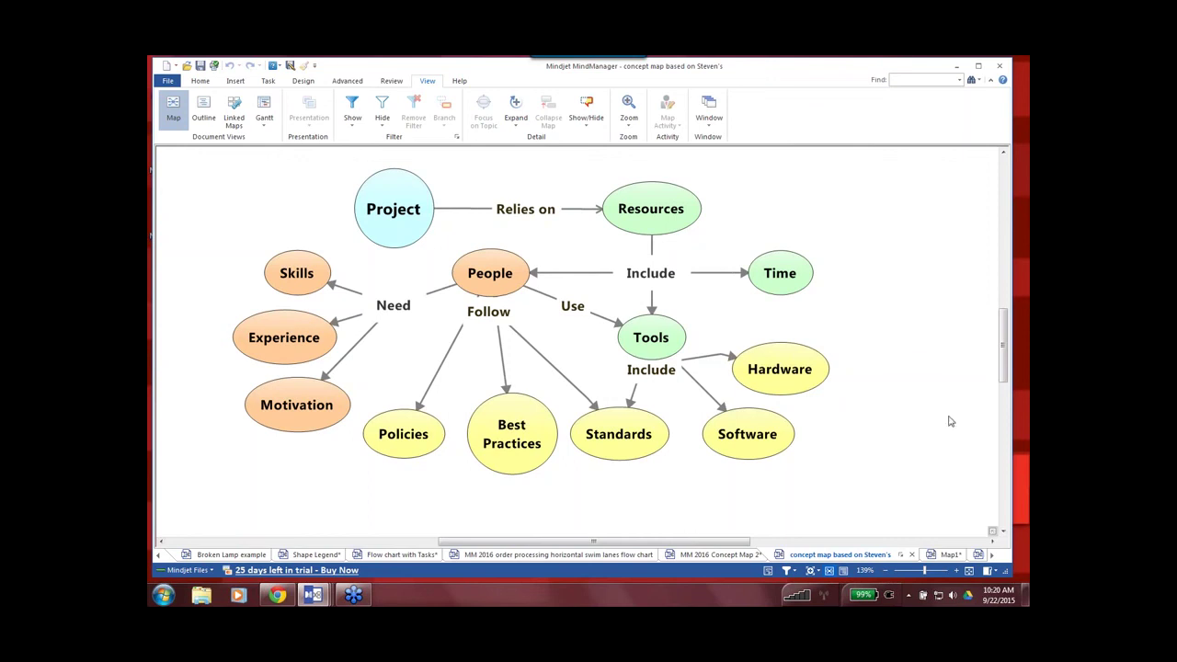
Switch to Map1 and expand the subtopics of the Promos through 9/25 topic.
click(952, 556)
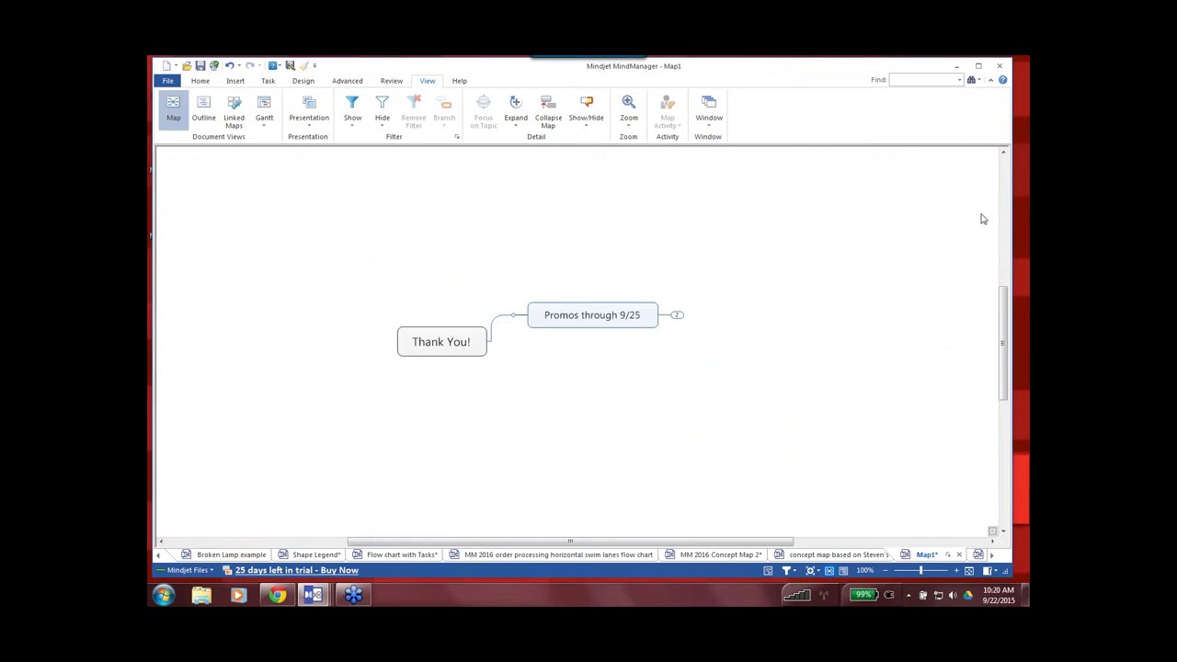
click(1024, 85)
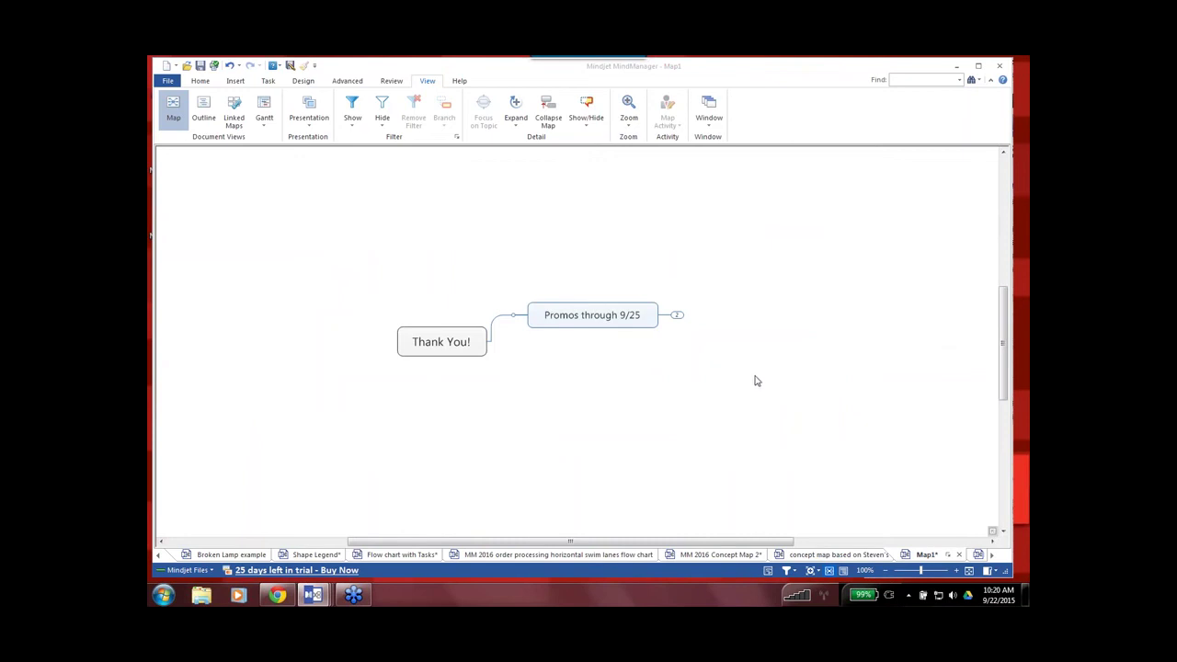
click(752, 545)
drag(752, 544, 801, 543)
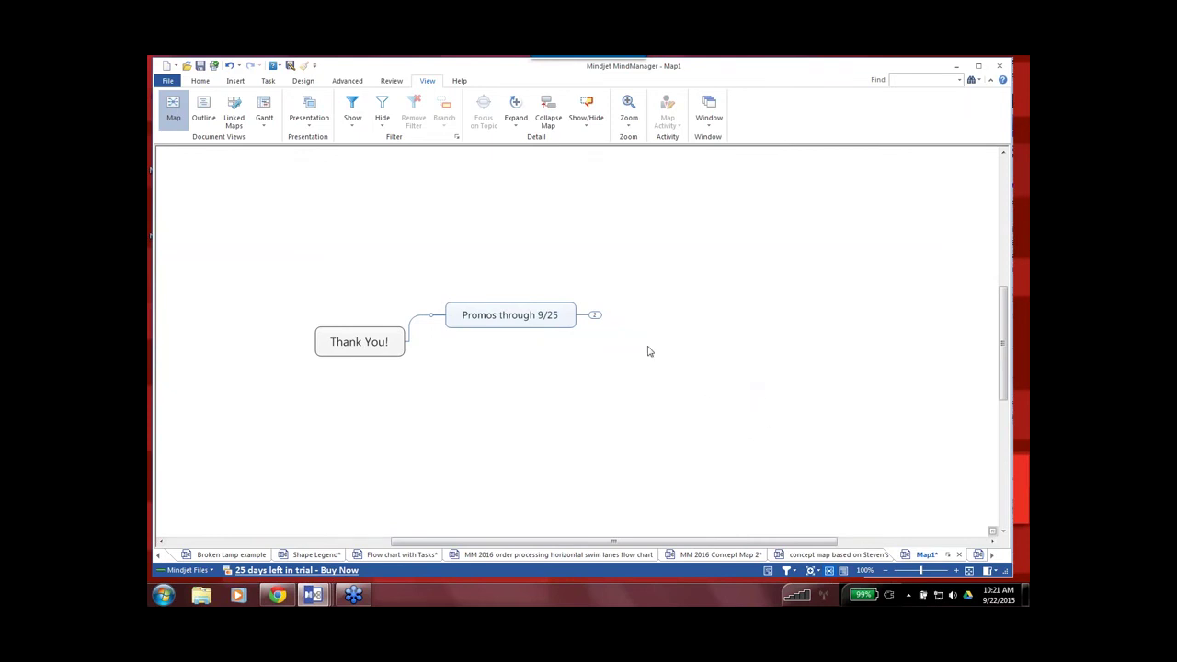
click(596, 317)
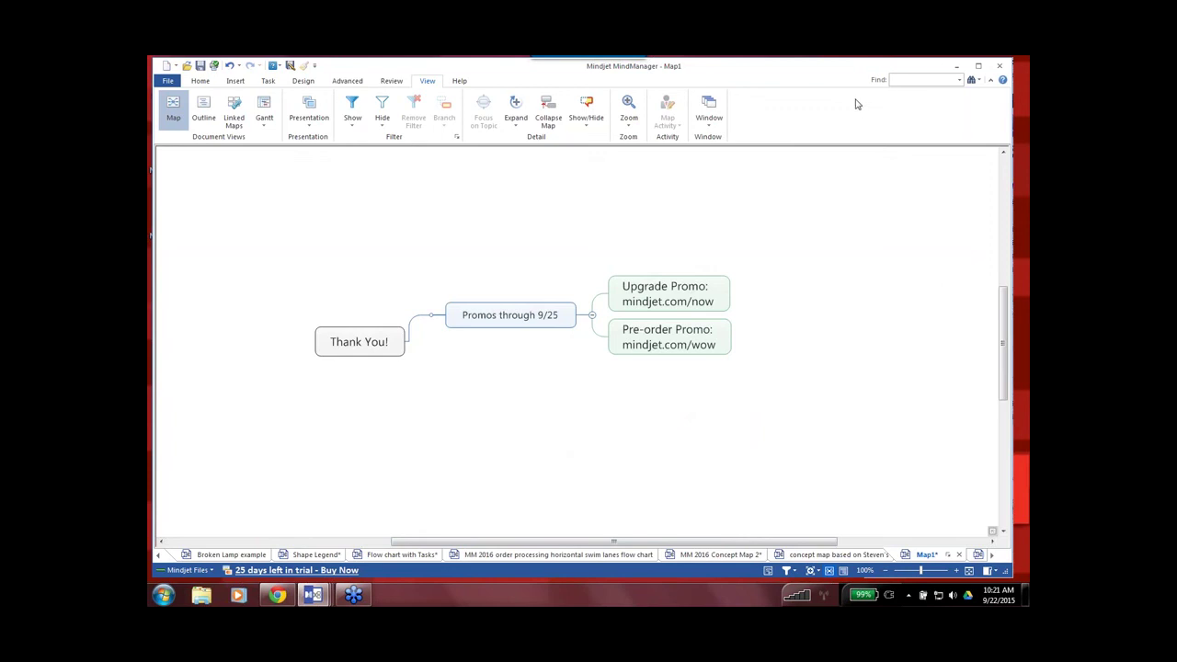
key(XF86AudioMute)
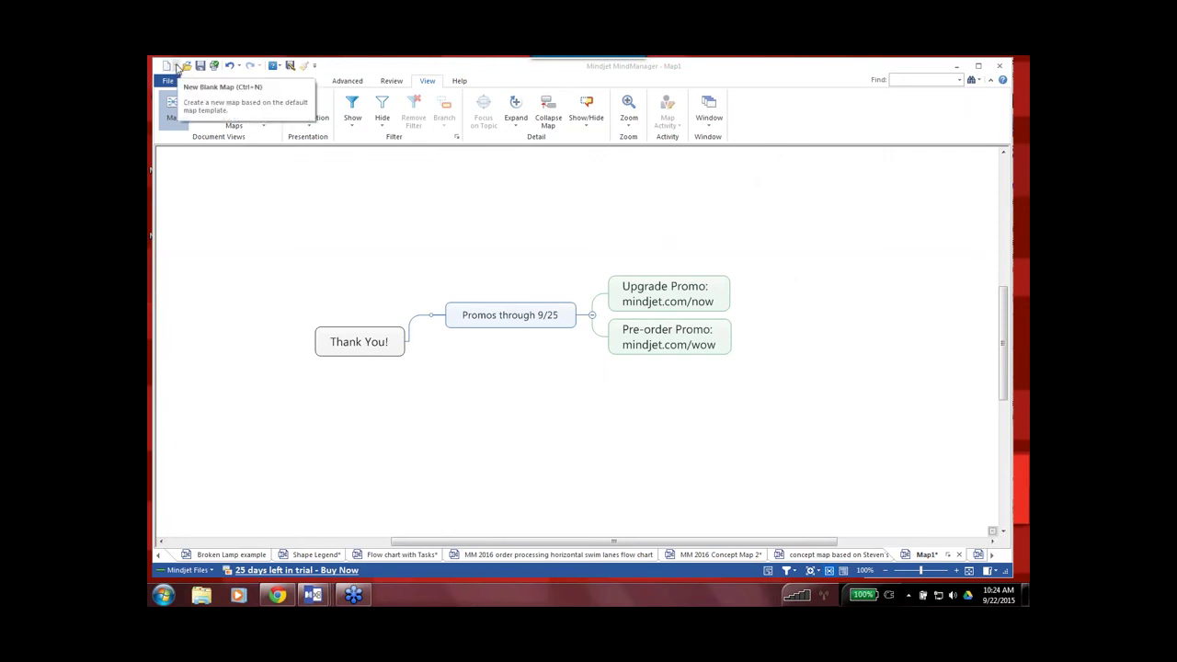
Create a new map from the blank Flowchart template.
click(178, 67)
click(193, 138)
click(771, 217)
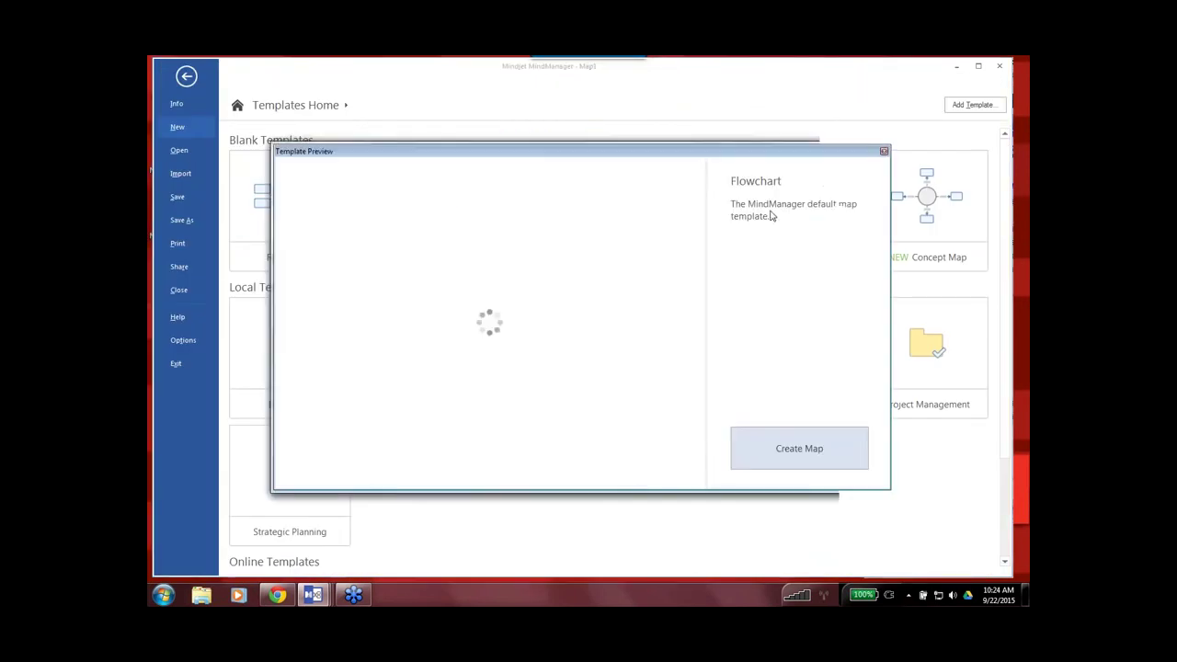
click(789, 455)
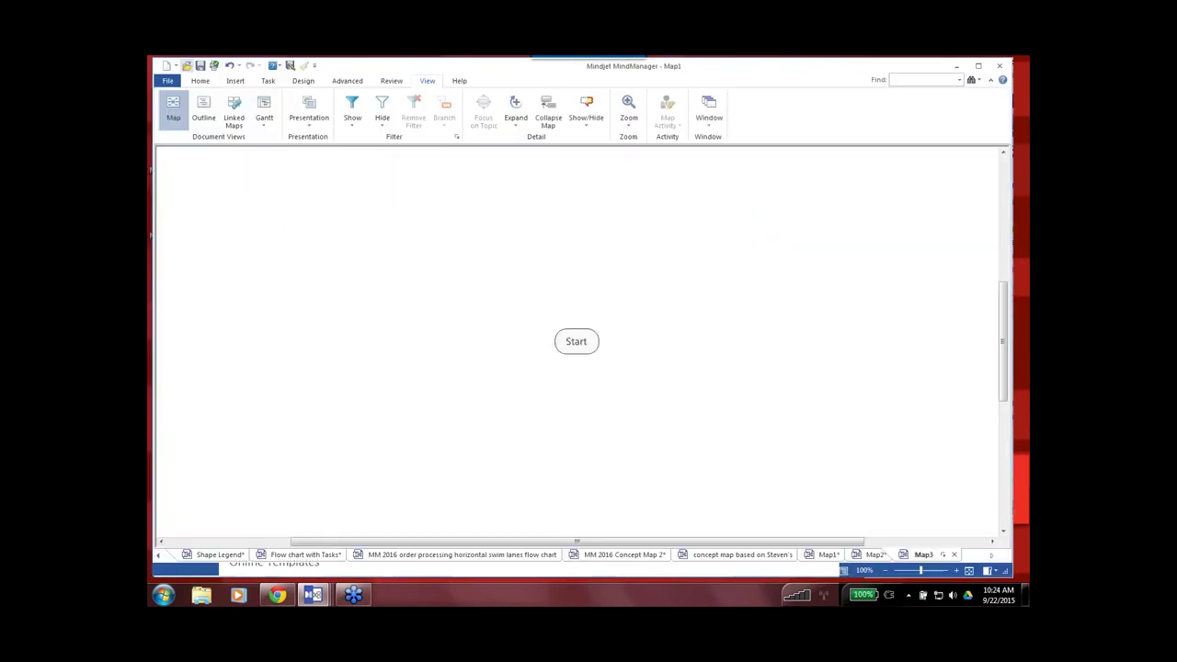
Rename the flowchart's Start topic to "final stage" and leave it selected.
double_click(580, 342)
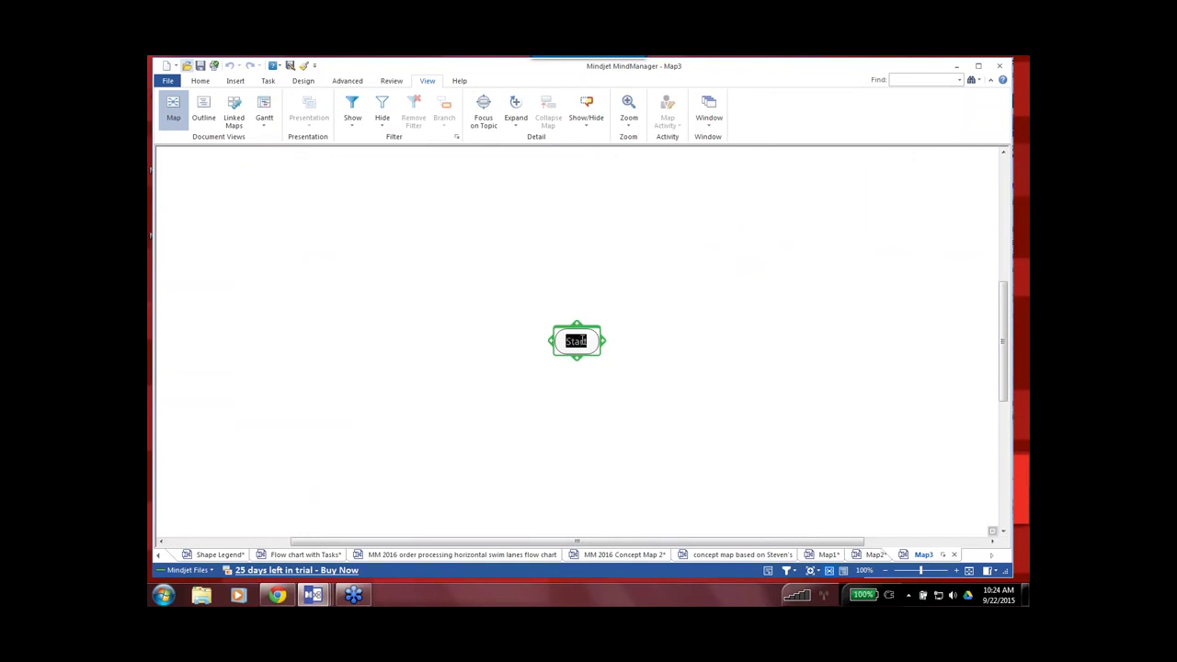
text(final stage)
click(655, 372)
click(579, 341)
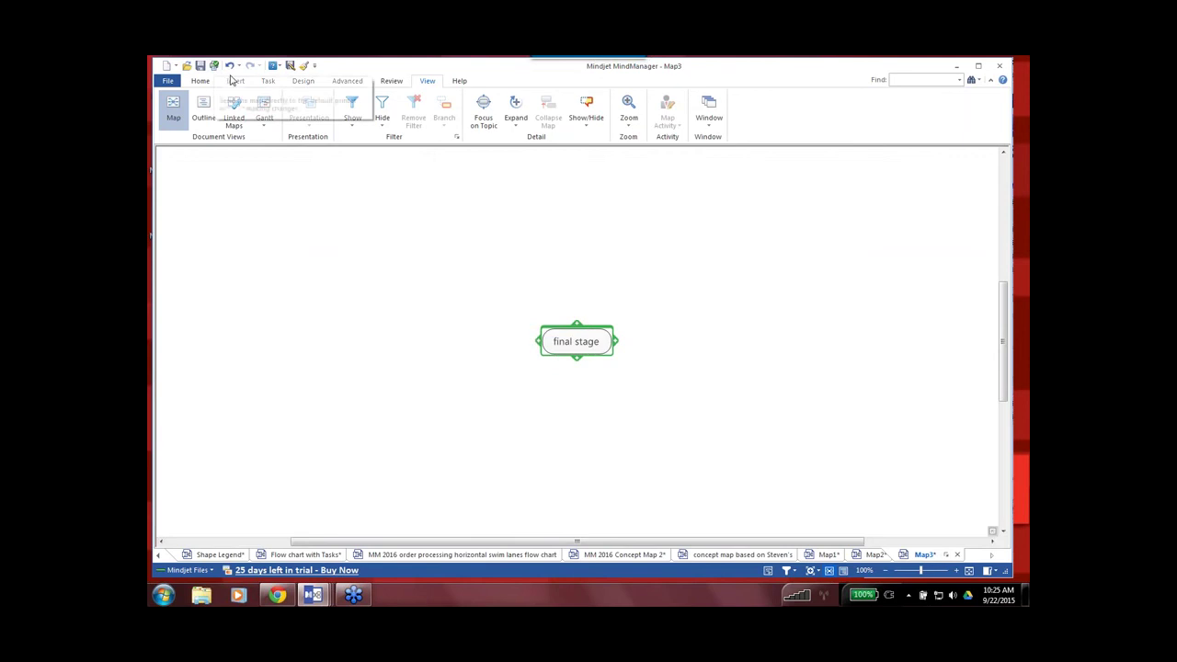
Move the "final stage" topic higher on the canvas.
click(199, 82)
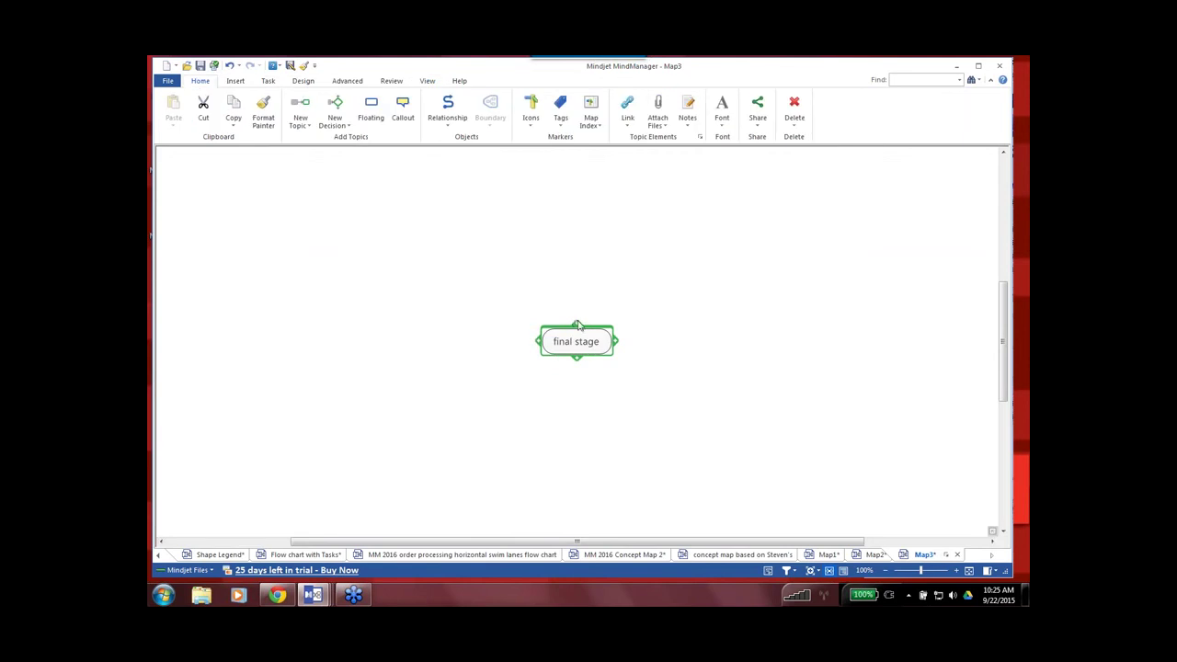
drag(579, 326, 576, 296)
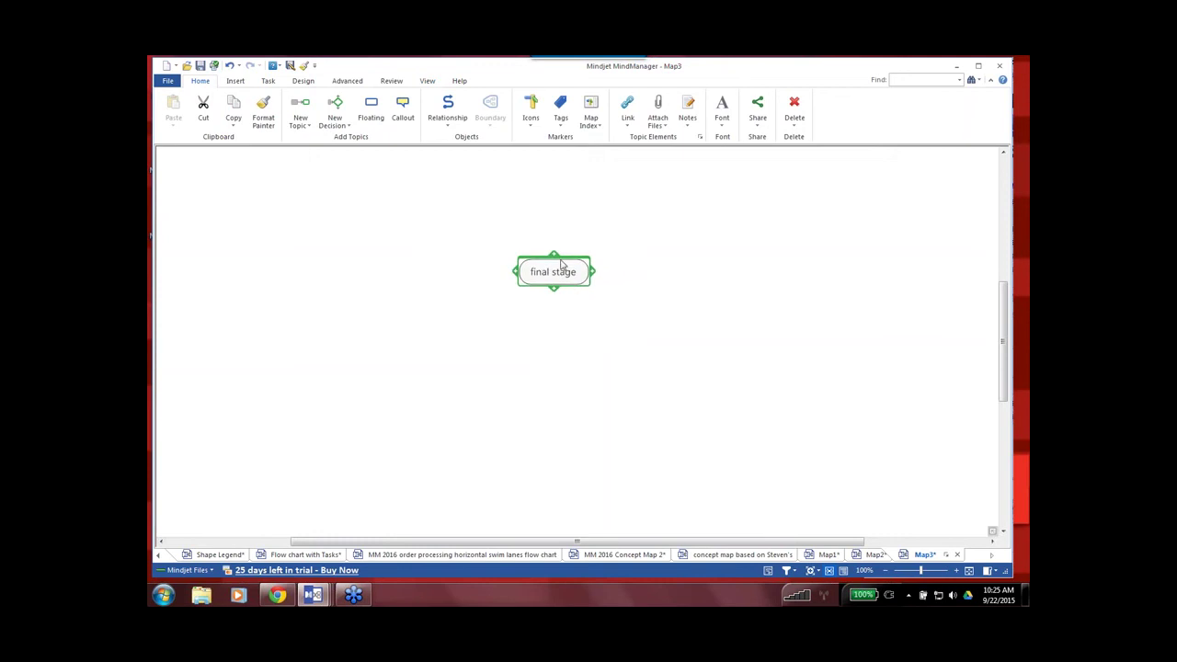
Add a connected topic named "start" directly above the "final stage" topic.
key(ctrl+shift+r)
drag(555, 251, 554, 226)
click(561, 223)
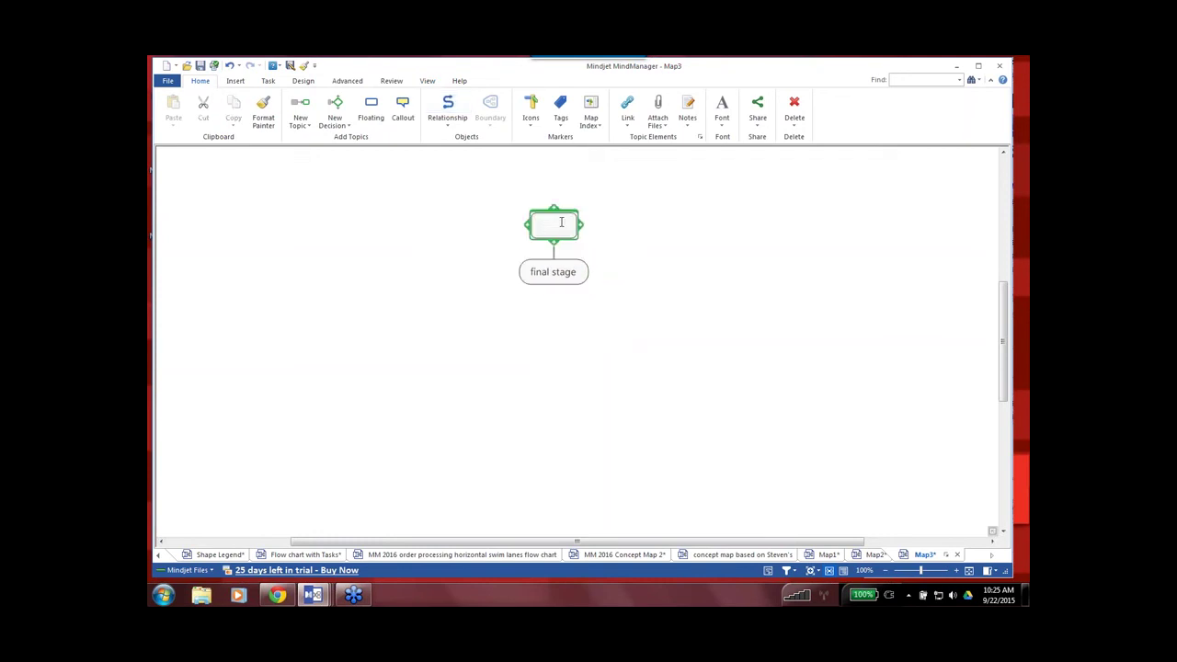
text(start)
click(690, 284)
Connect a new "option one" topic beside "start" and add a decision with Yes and No branches after it.
click(567, 223)
key(ctrl+shift+r)
click(580, 230)
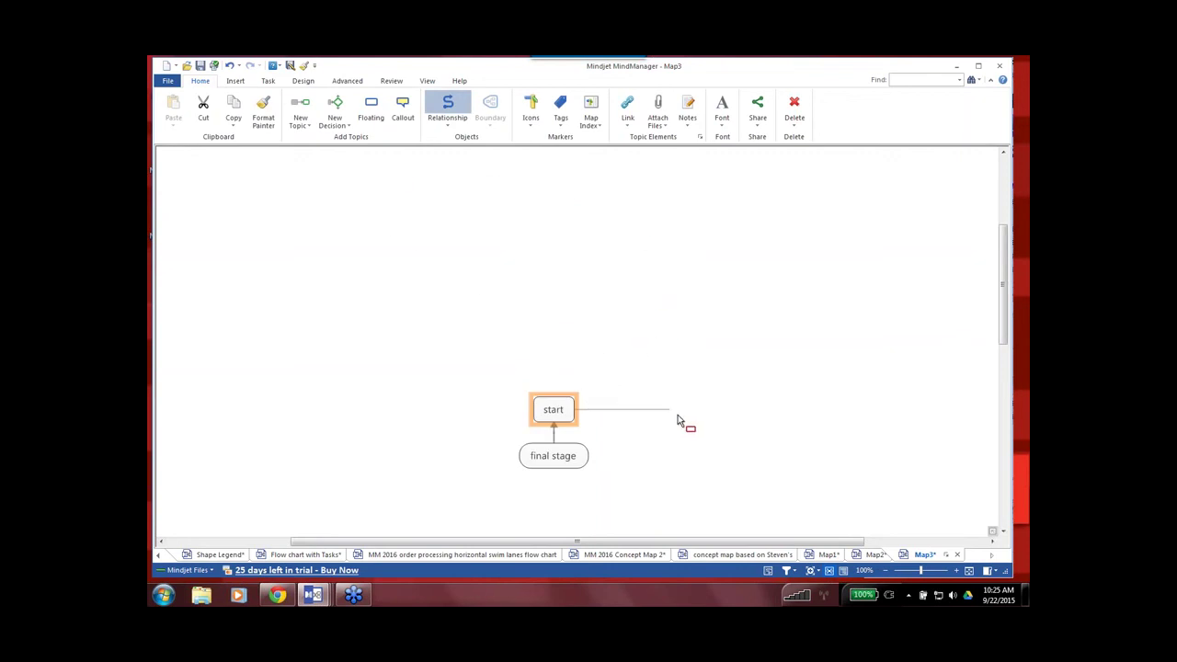
click(678, 415)
text(option one)
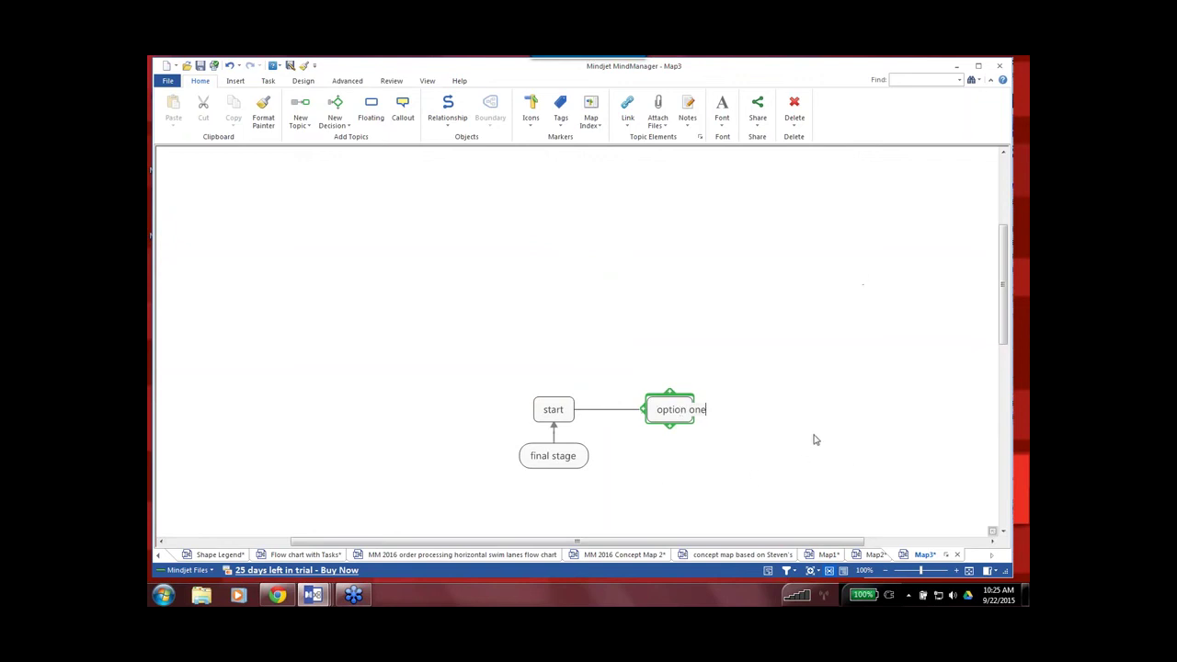
click(337, 111)
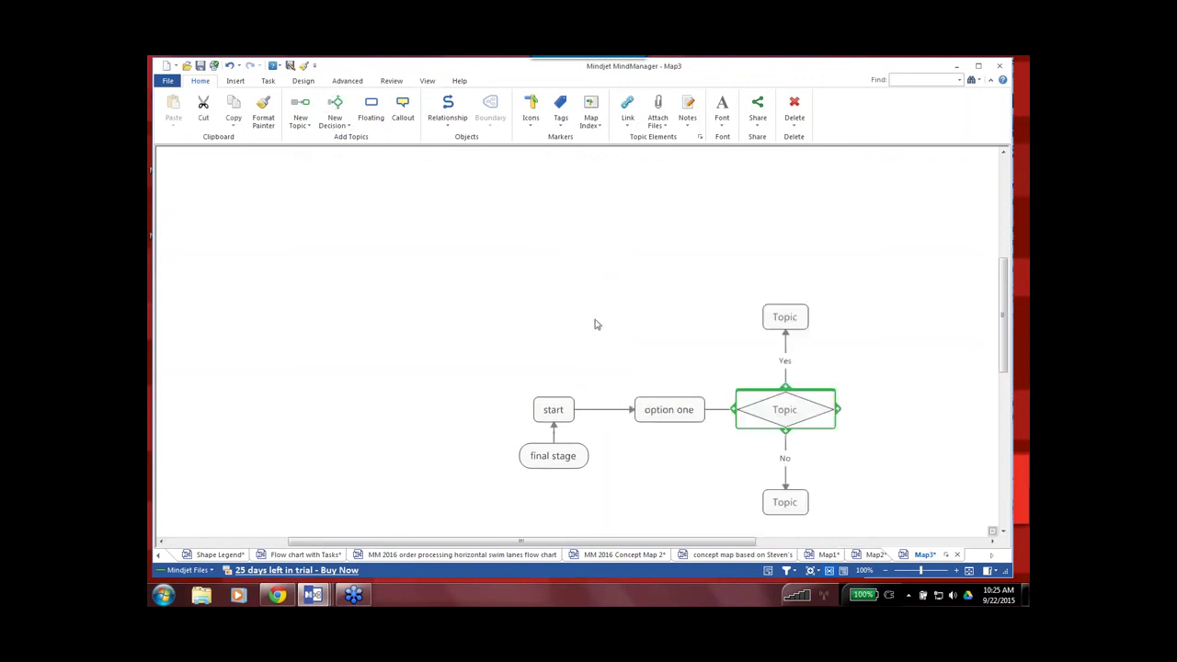
drag(727, 543, 813, 548)
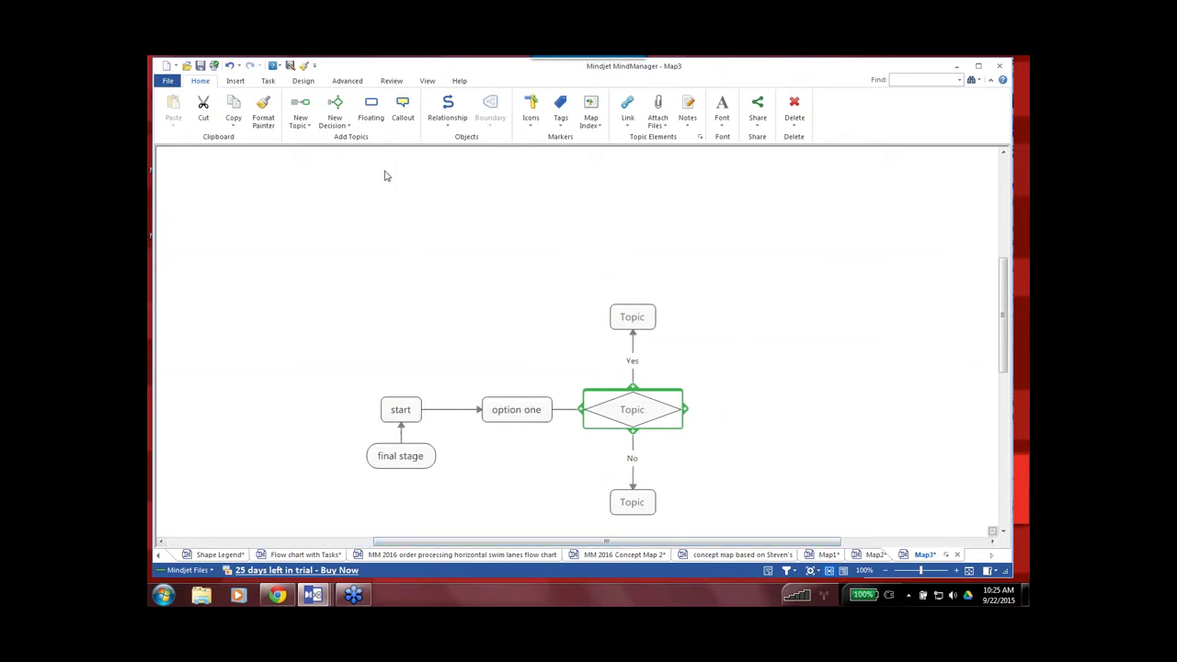
Place a floating topic above the flowchart and chain two more connected topics from it.
click(370, 110)
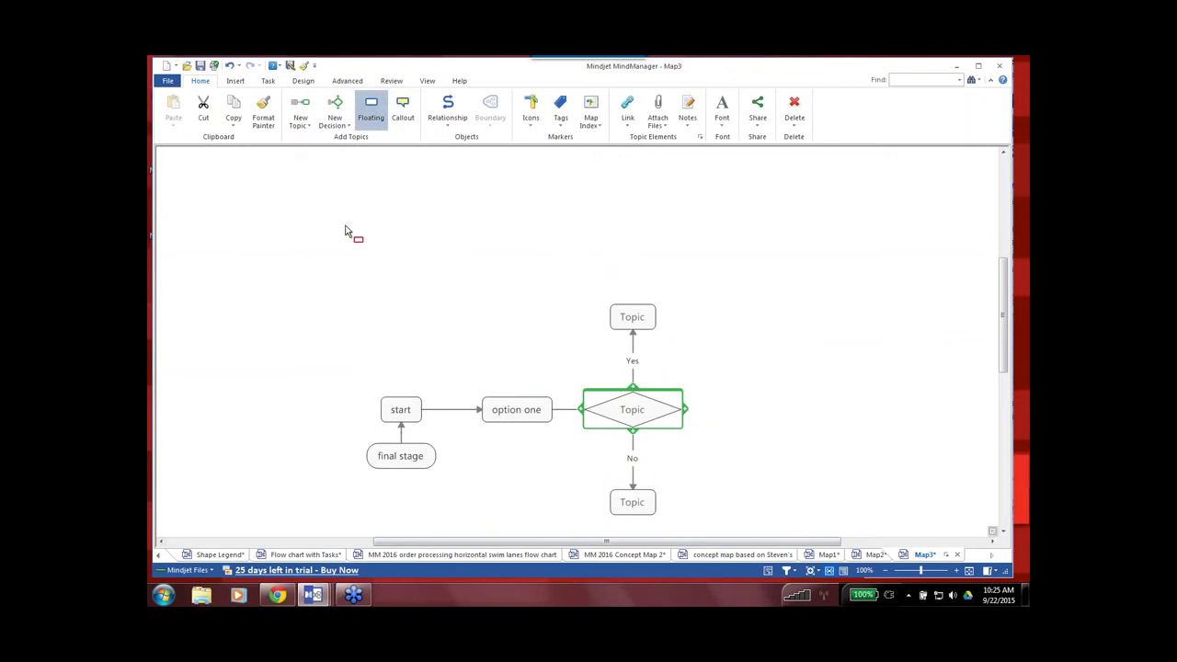
click(352, 220)
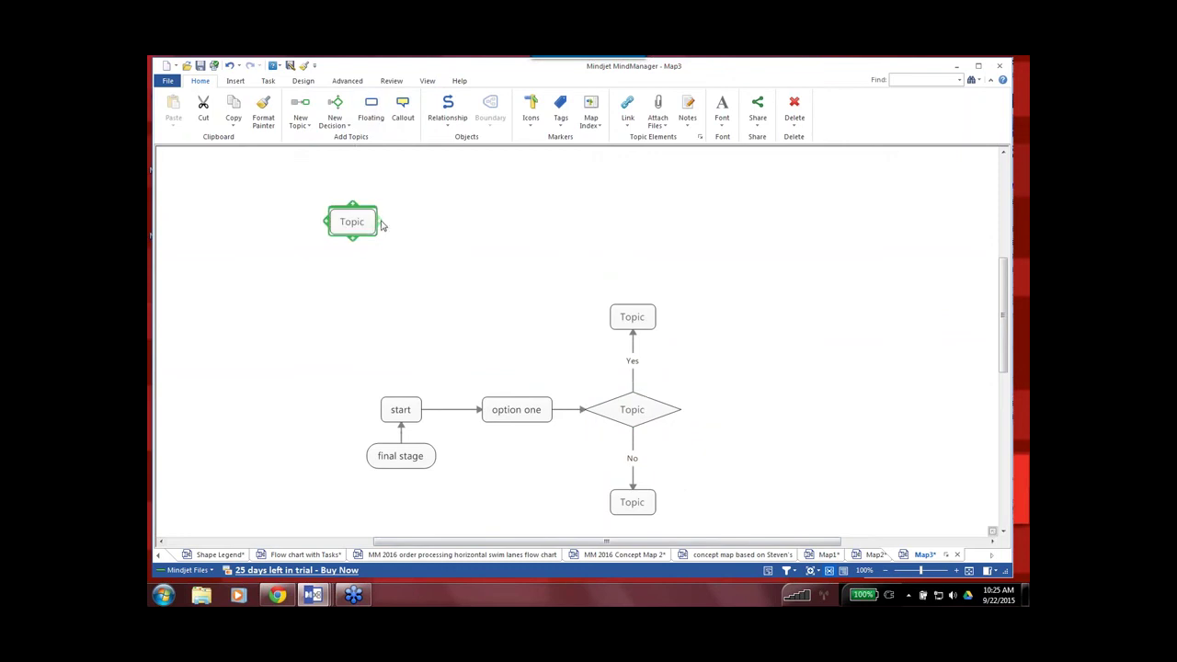
key(ctrl+shift+r)
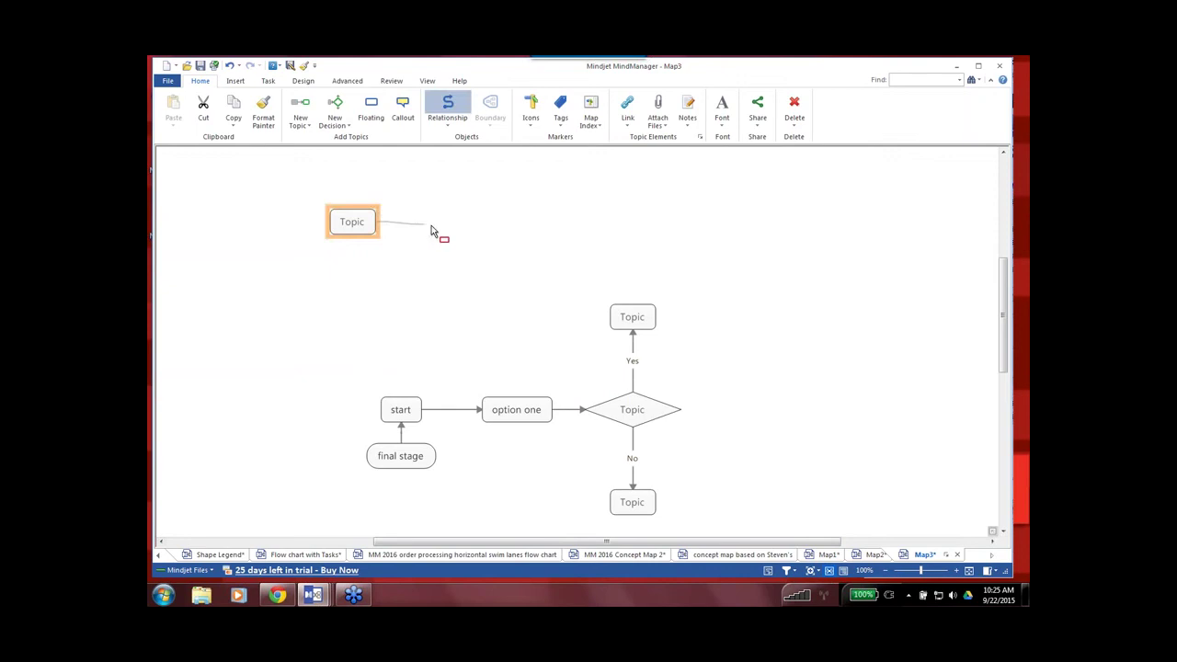
click(432, 226)
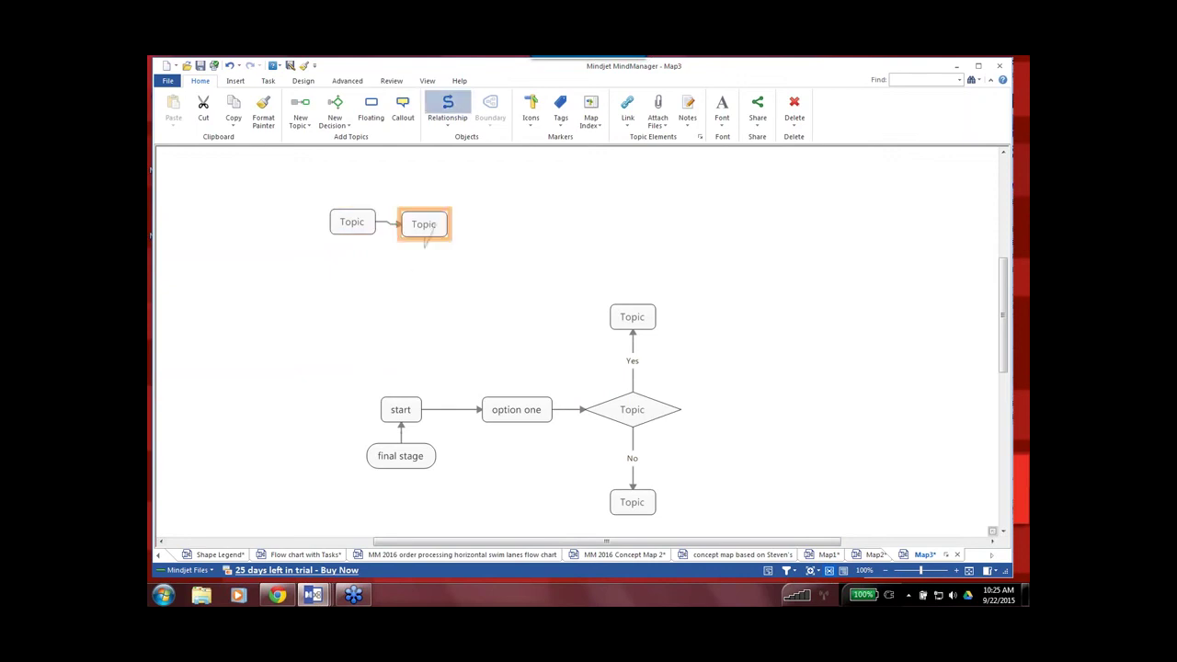
click(404, 272)
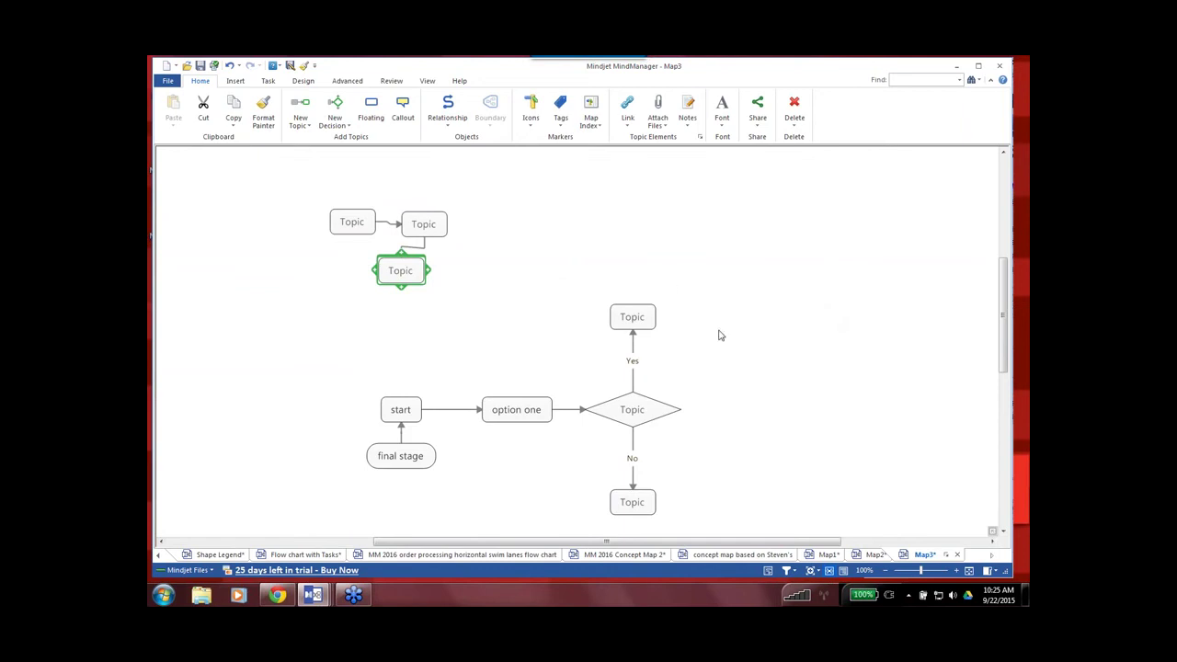
Draw a relationship from the decision's Yes outcome topic back to "start" and label it "yes".
click(634, 320)
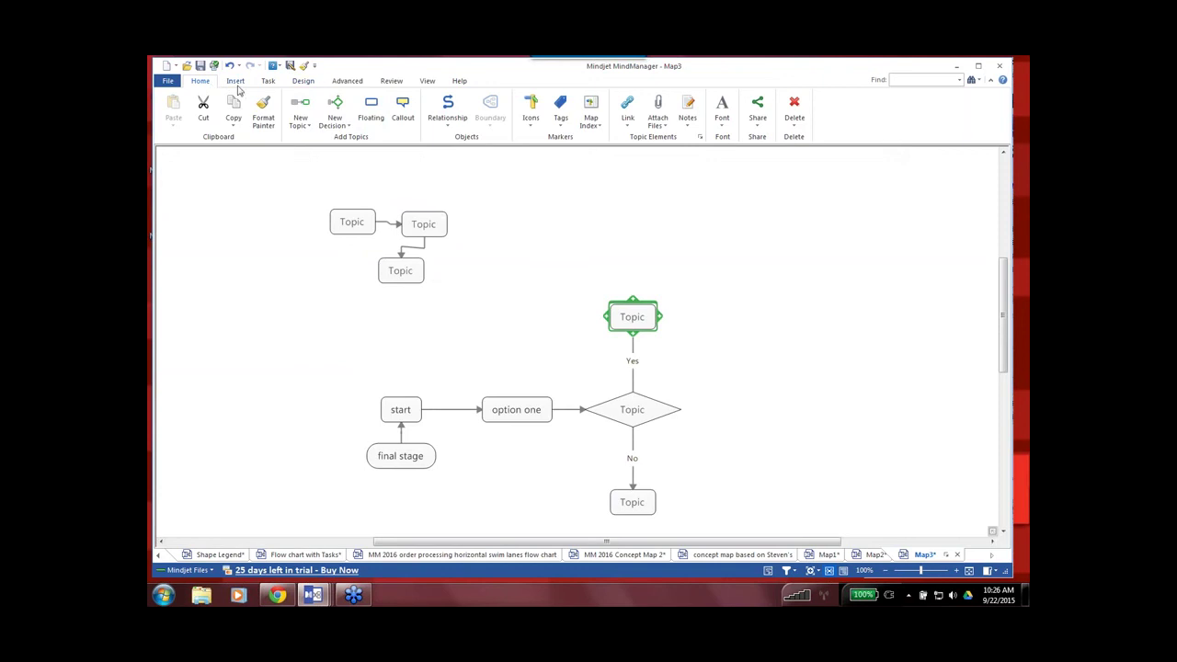
click(449, 108)
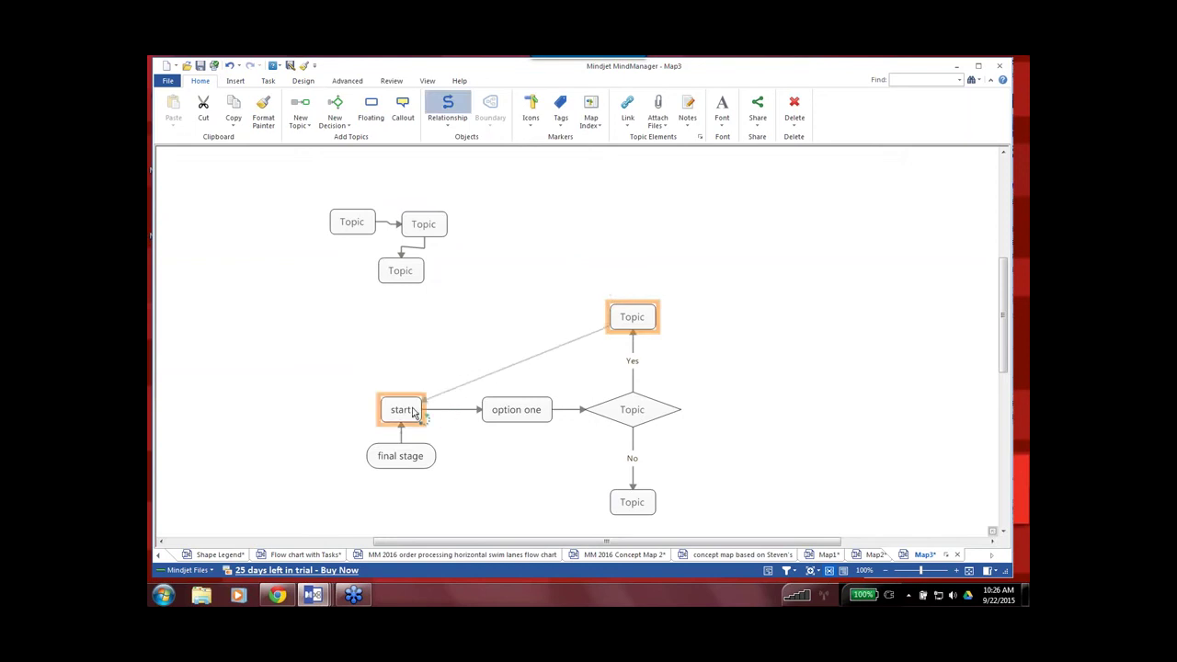
click(446, 409)
click(518, 366)
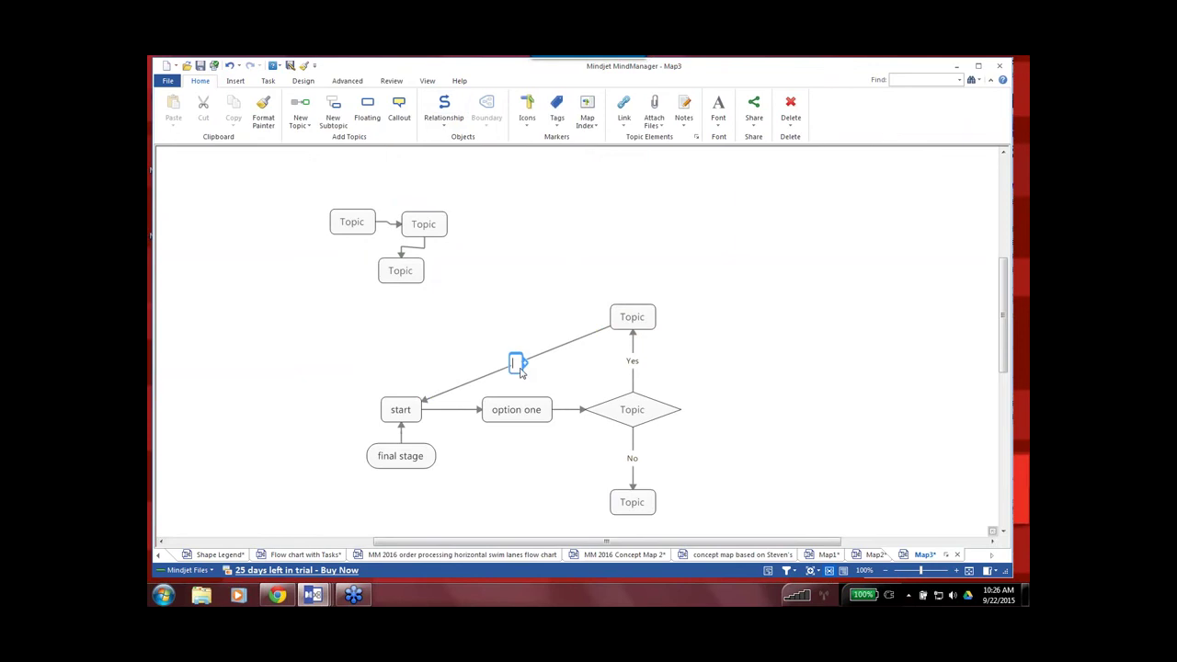
text(yes)
click(504, 302)
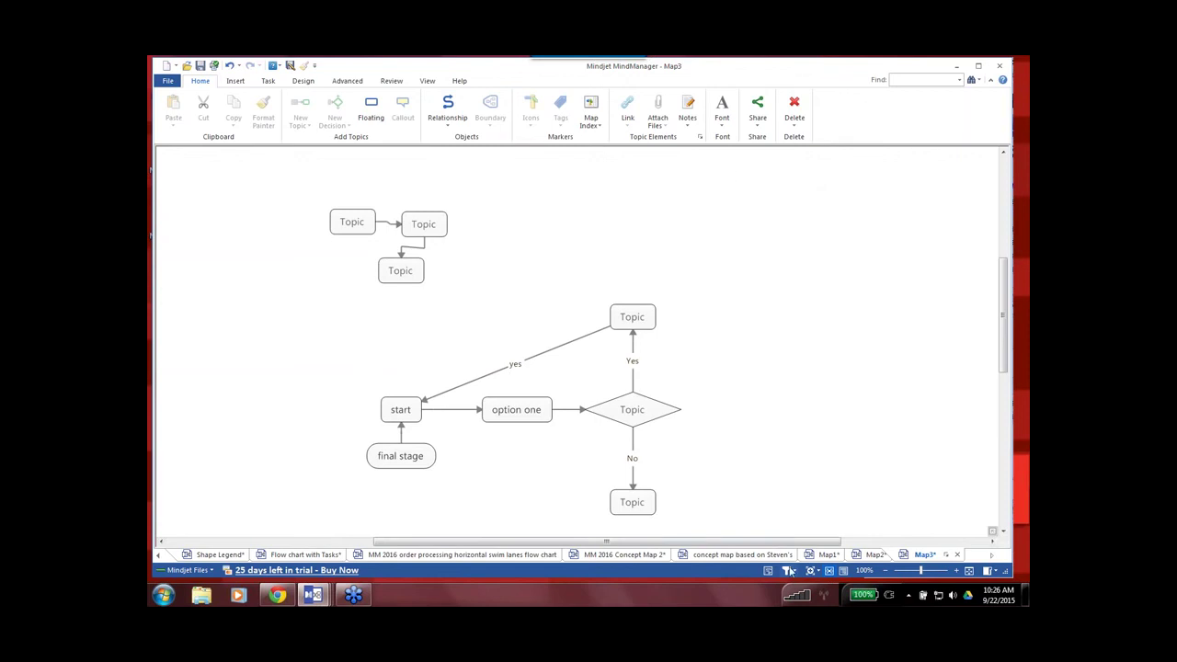
View Map1 and the MM 2016 order processing horizontal swim lanes flow chart.
click(827, 556)
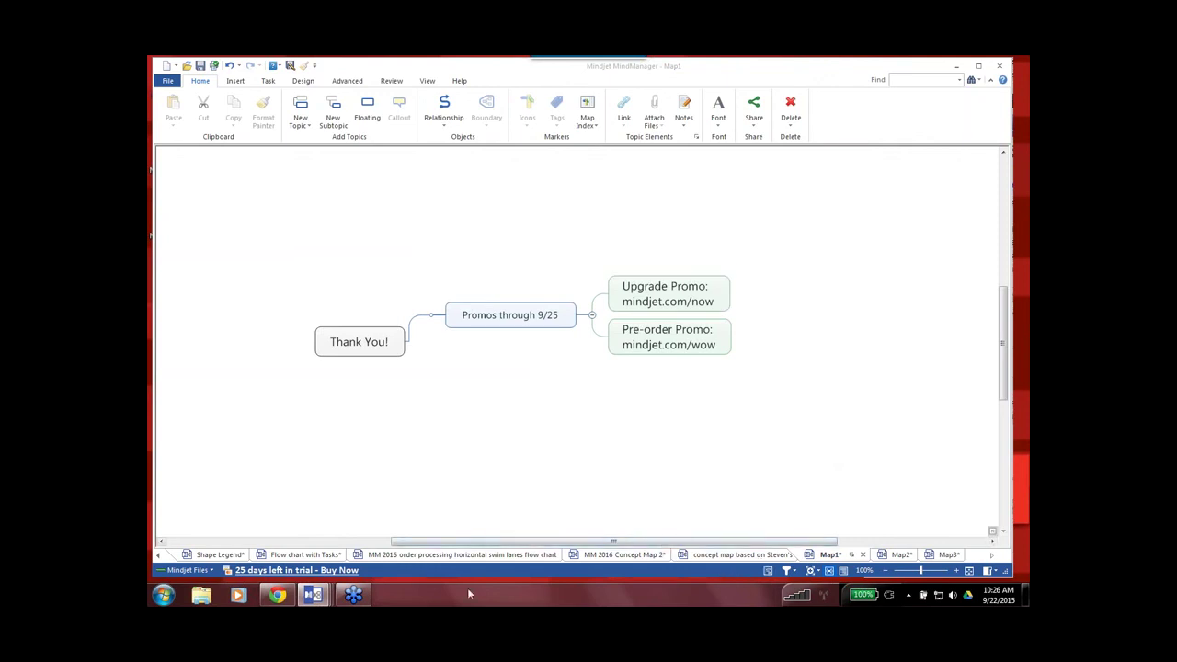
click(395, 554)
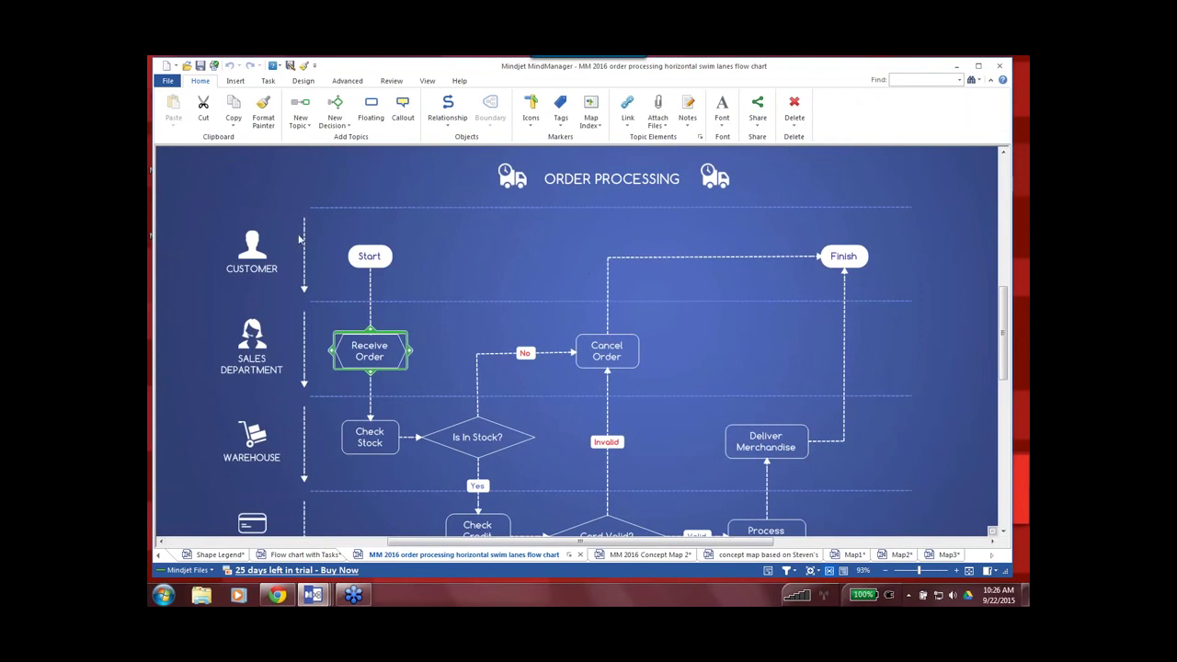
Preview the Horizontal Swim Lanes - Blue template from the Flowcharts templates and return to the map without creating a new one.
click(174, 66)
click(193, 138)
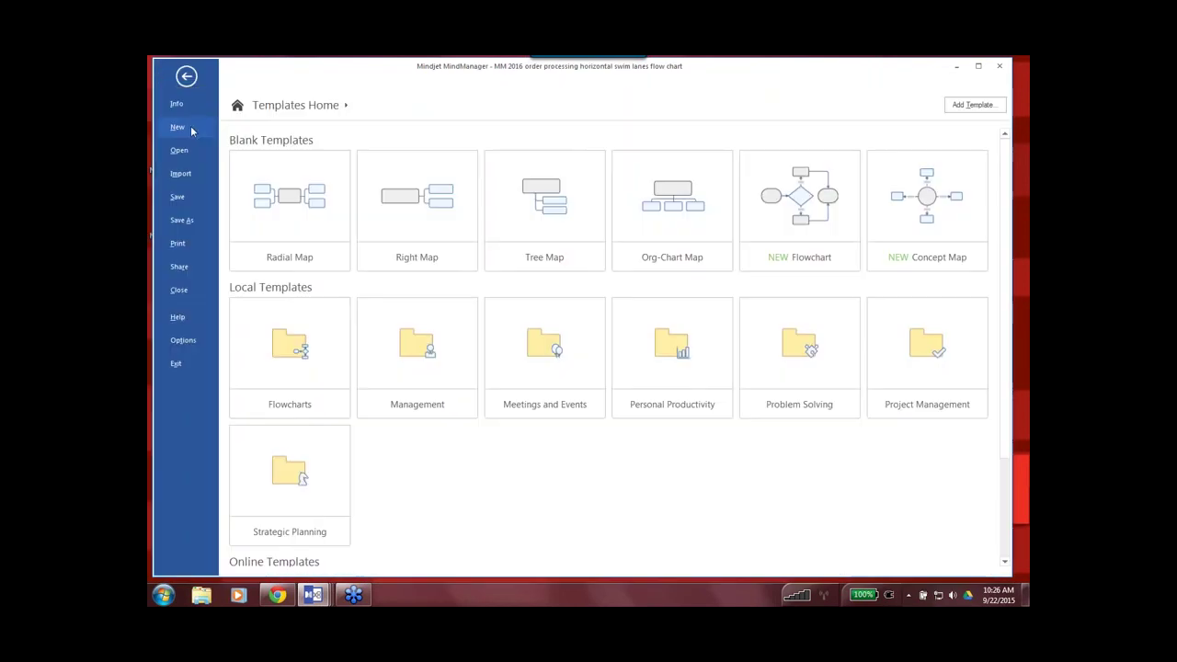
click(297, 350)
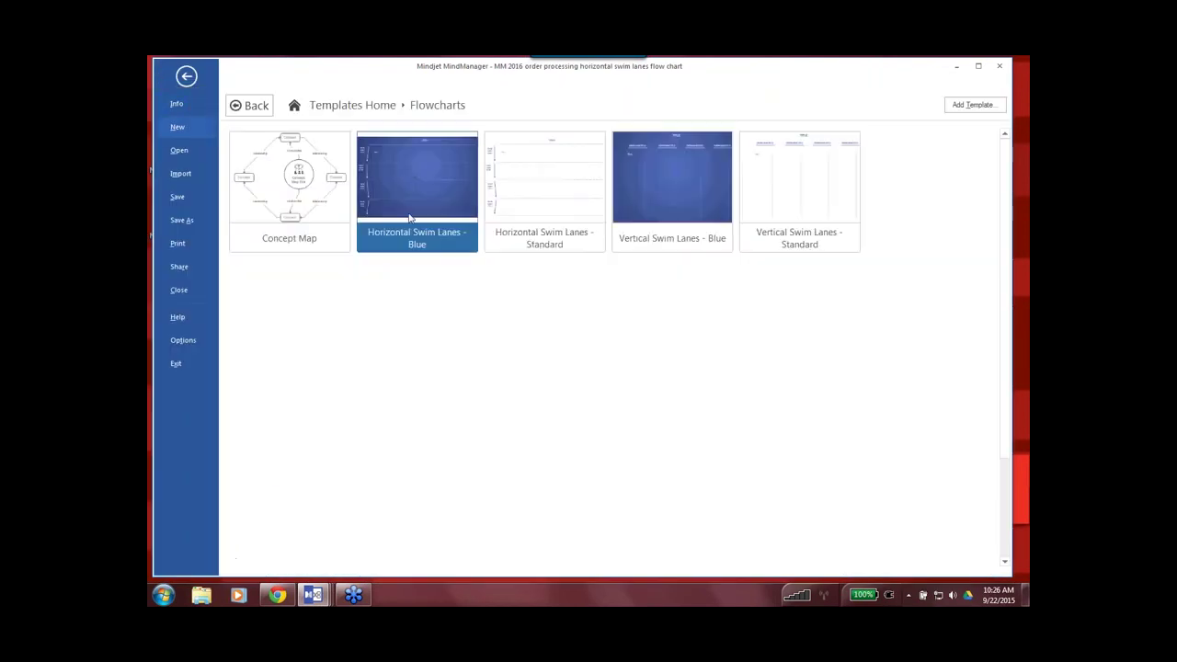
click(428, 172)
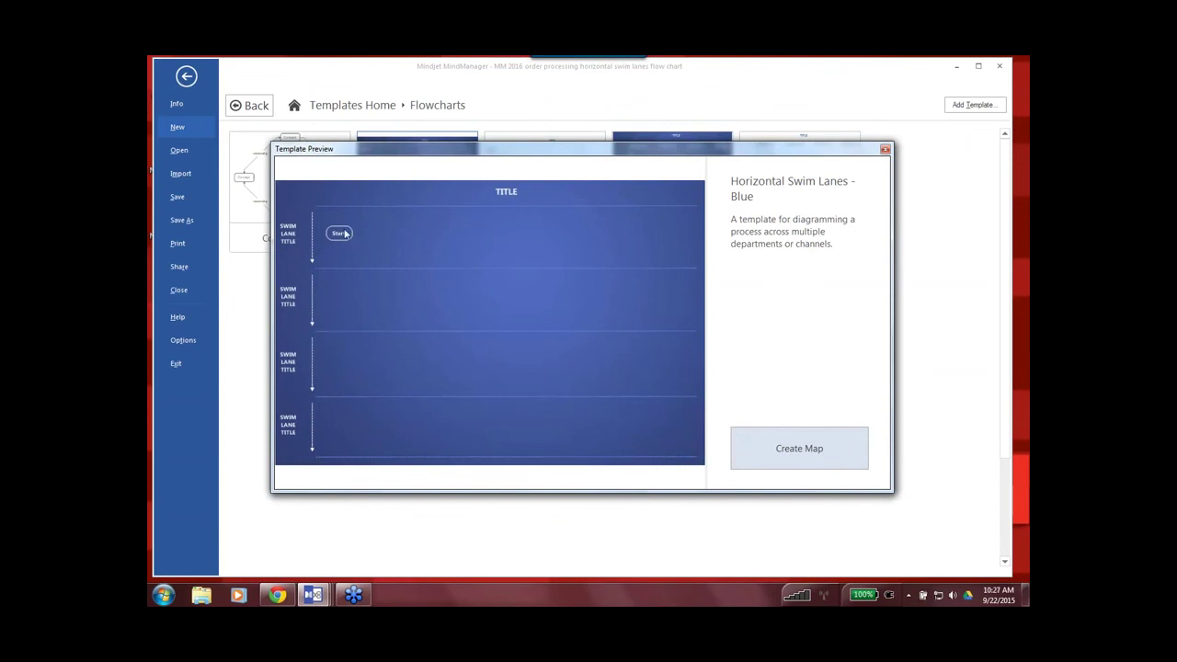
click(884, 149)
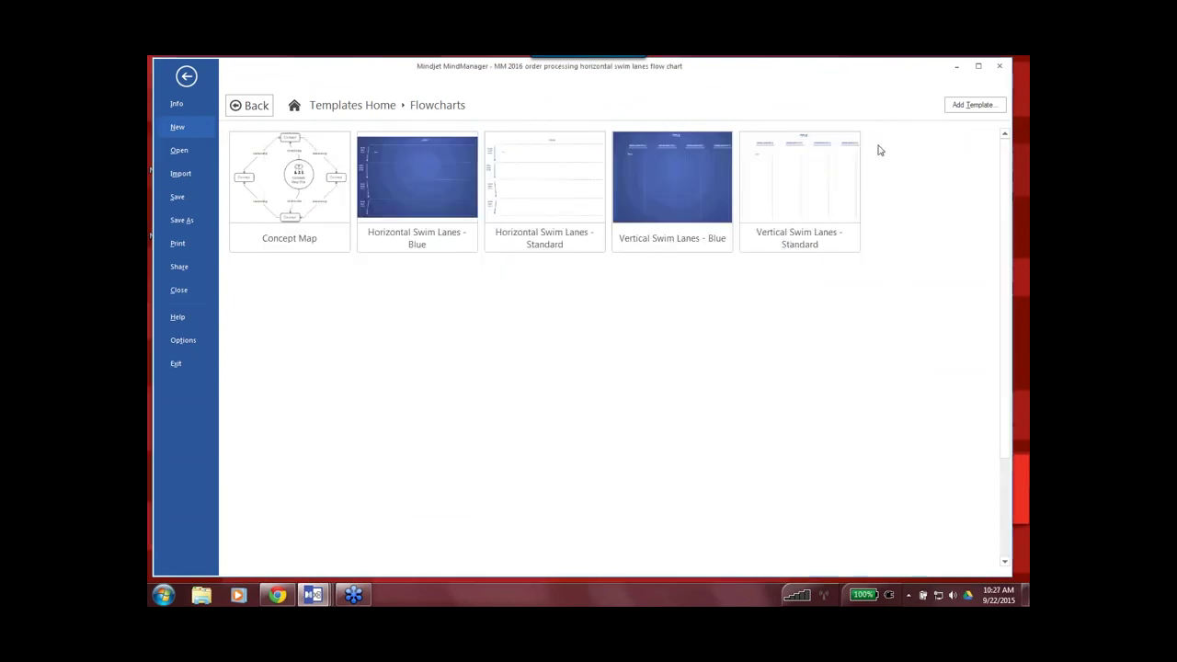
click(185, 79)
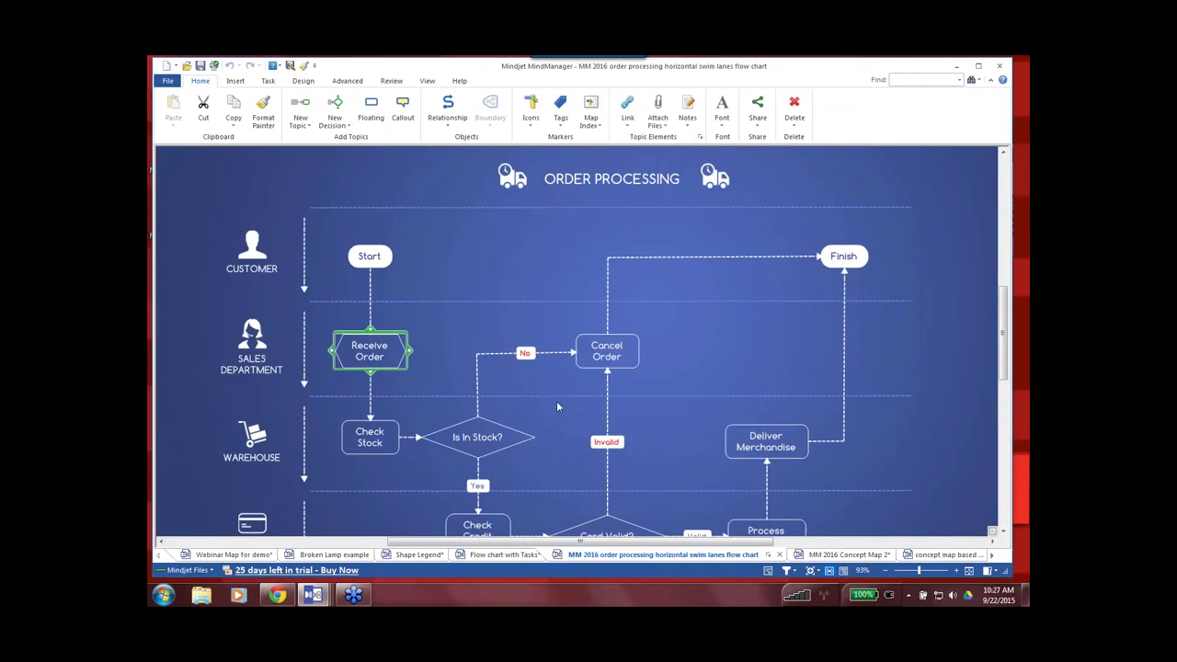
View the project concept map and switch to the Flow chart with Tasks map.
click(945, 555)
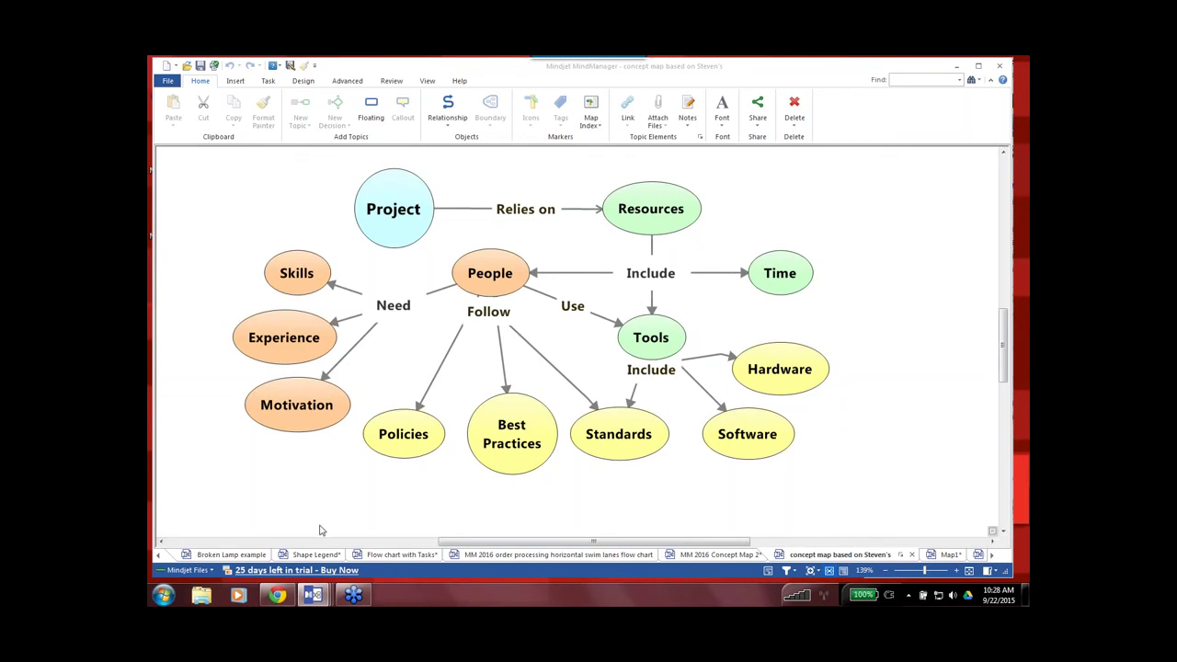
click(424, 556)
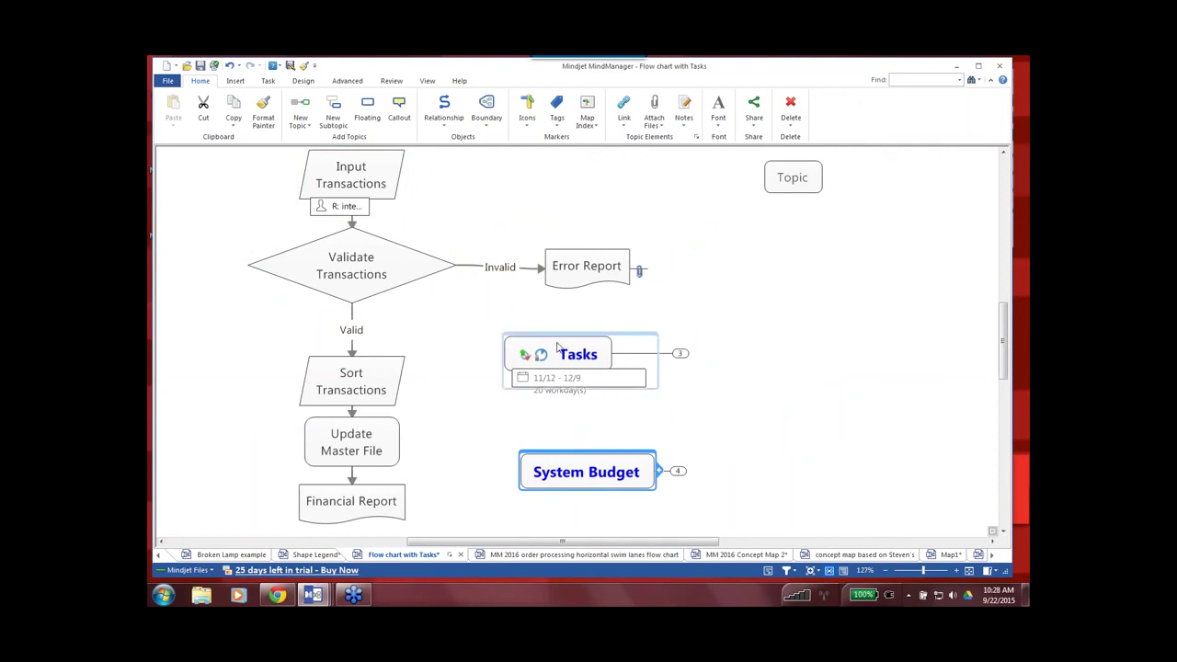
Expand the Tasks and System Budget topics to examine their task details and budget costs, and collapse both again.
click(681, 354)
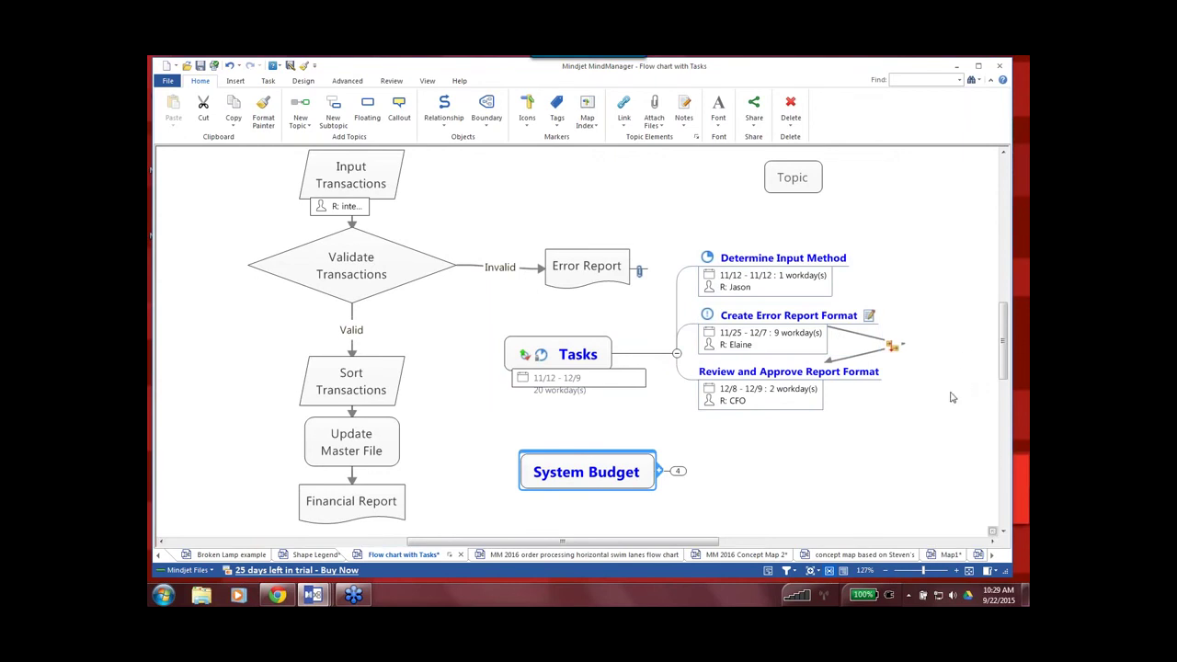
click(679, 471)
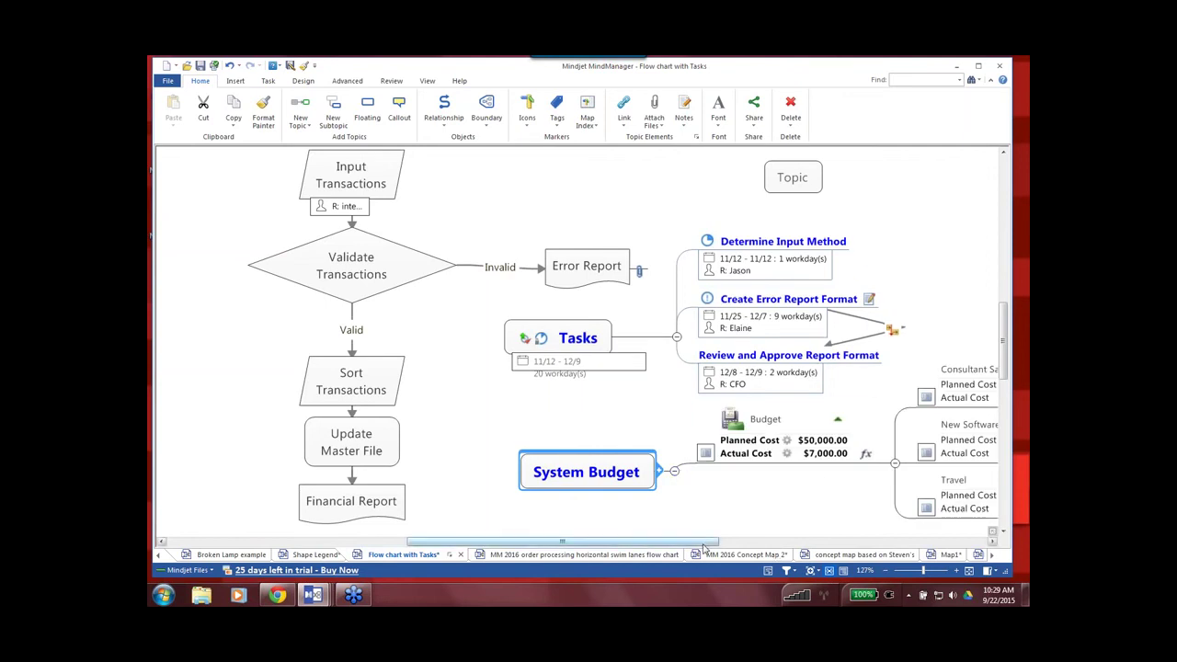
drag(703, 545, 749, 544)
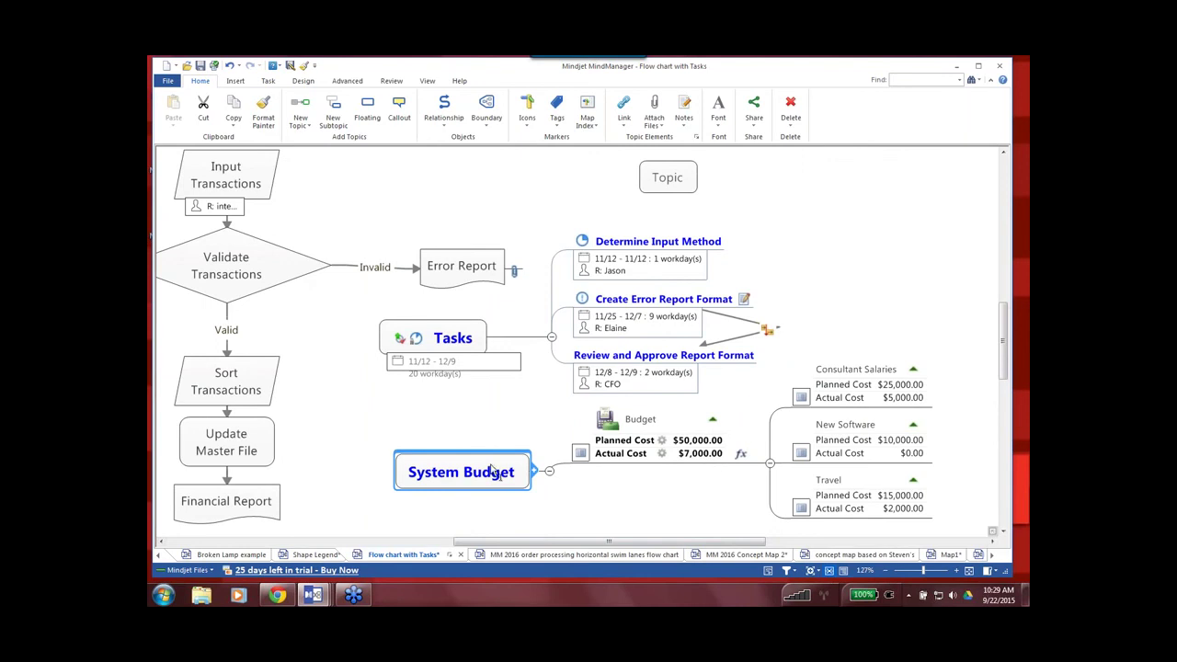
drag(659, 544, 612, 550)
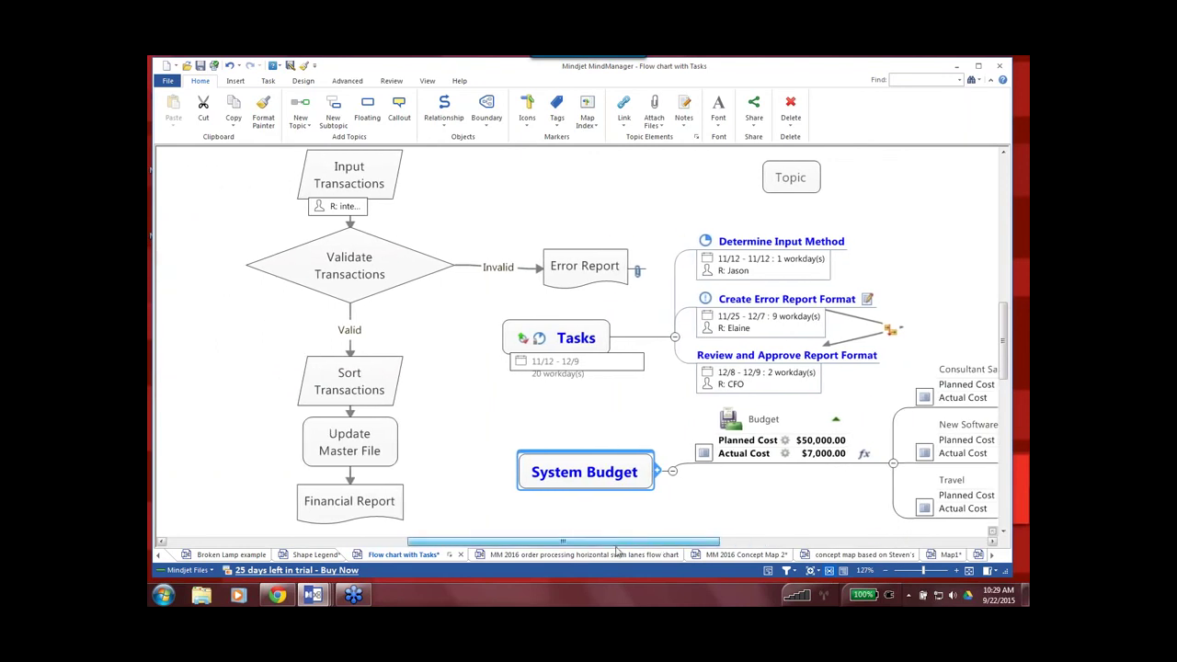
click(673, 472)
click(675, 338)
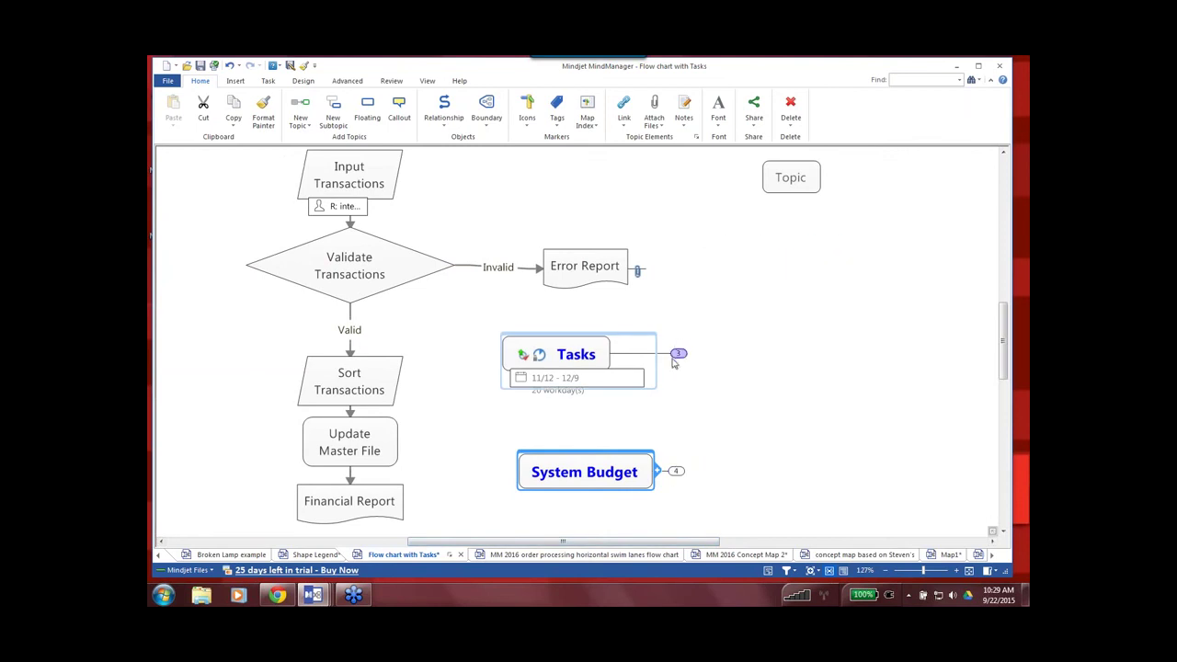
Change the layout of the standalone floating Topic from Flowchart to Org-Chart.
drag(703, 549, 683, 549)
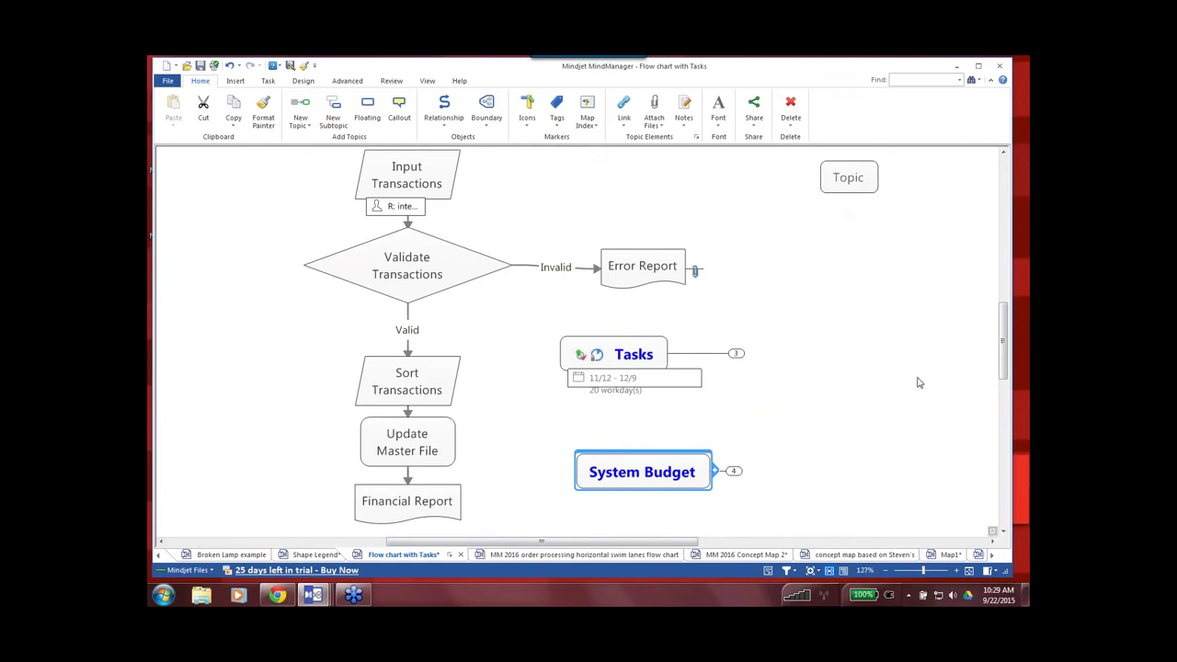
click(849, 191)
scroll(1002, 344, up, 1)
click(303, 81)
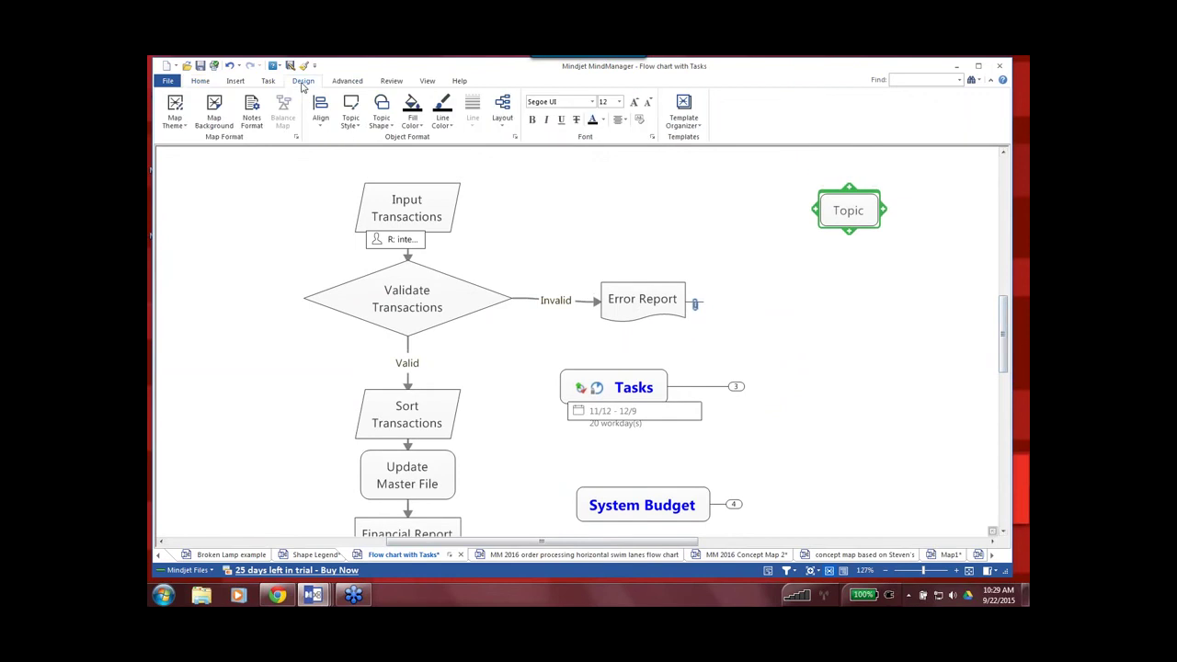
click(503, 115)
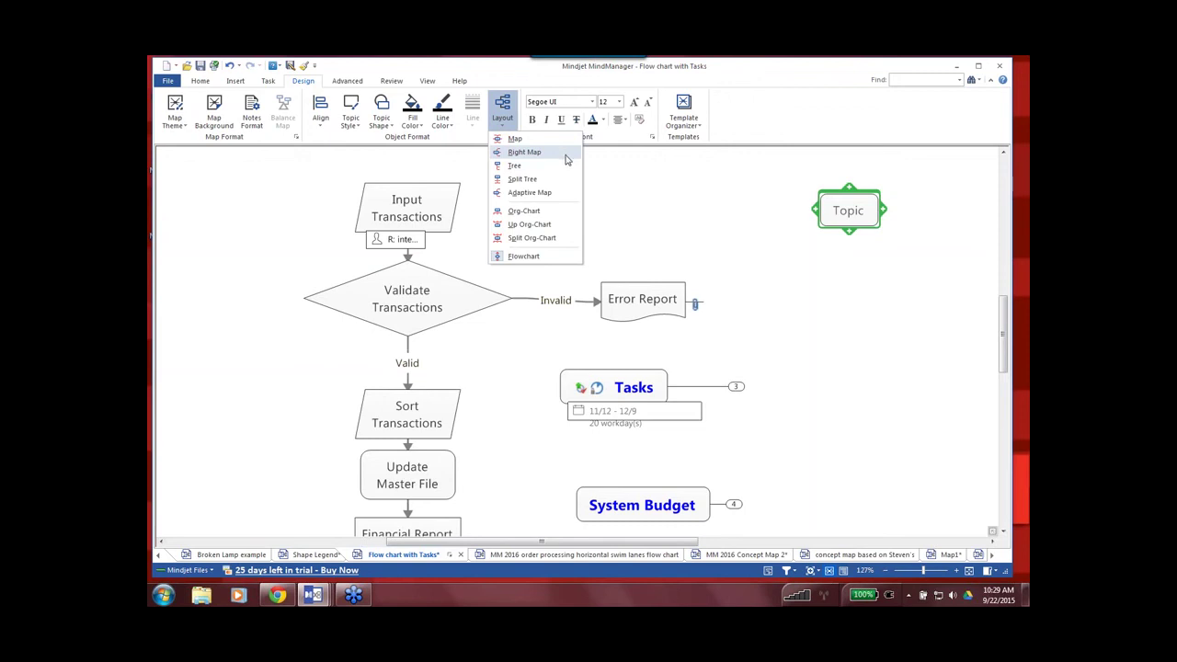
click(560, 213)
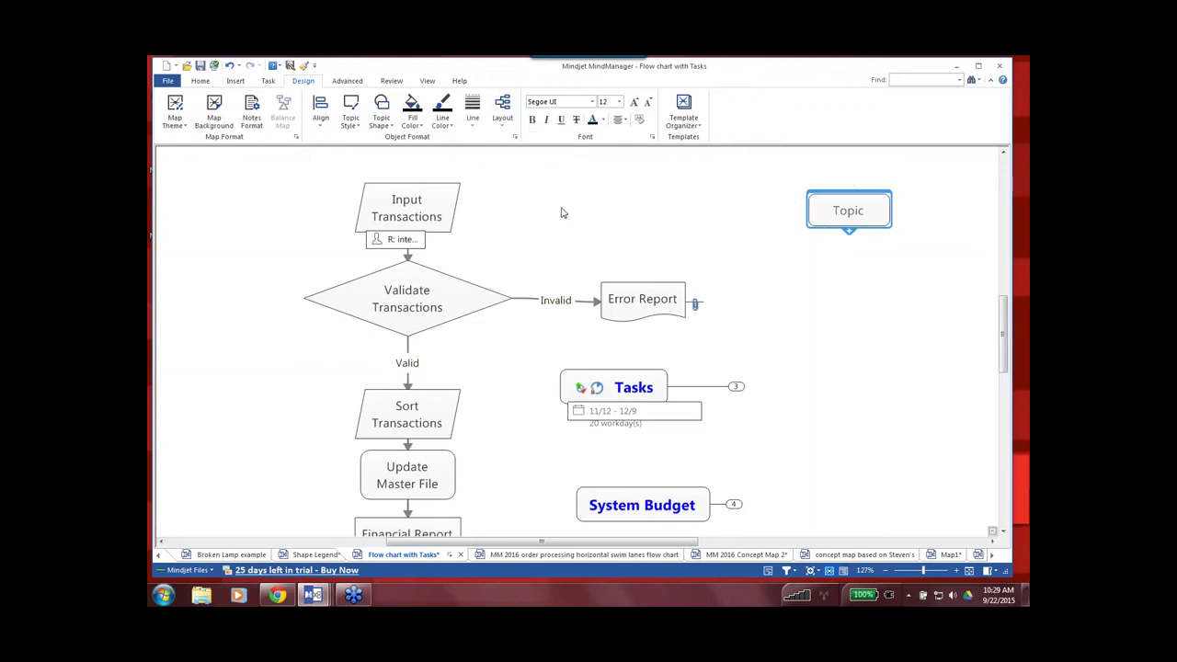
Add three side-by-side subtopics beneath the org-chart Topic.
click(849, 233)
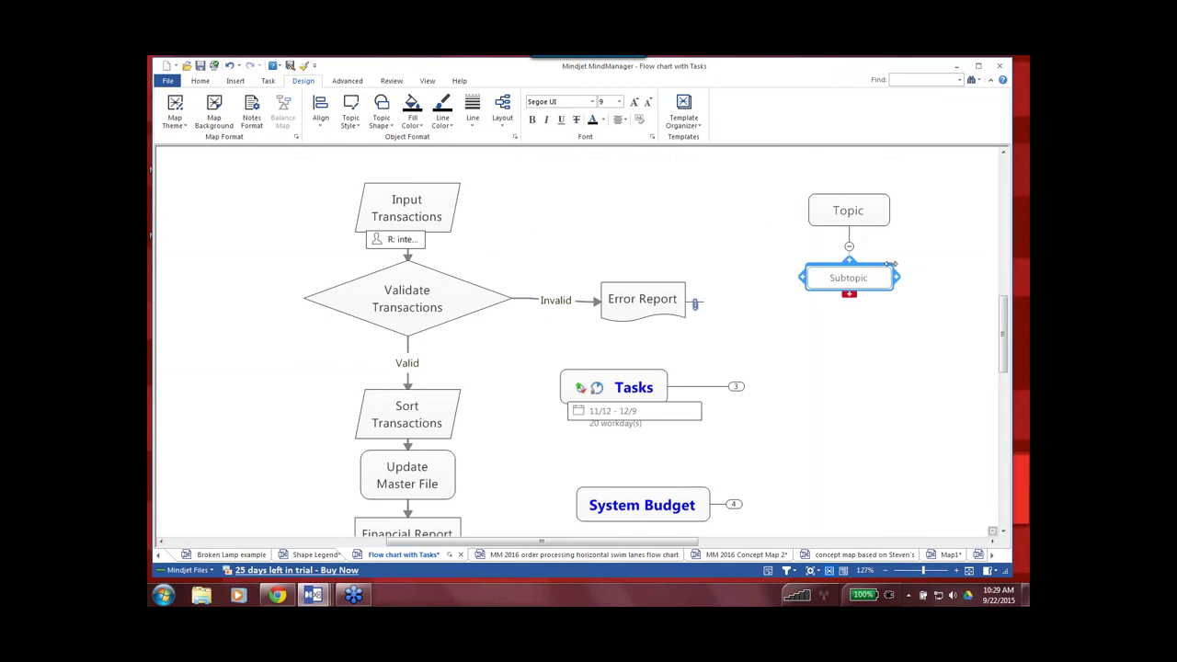
click(896, 278)
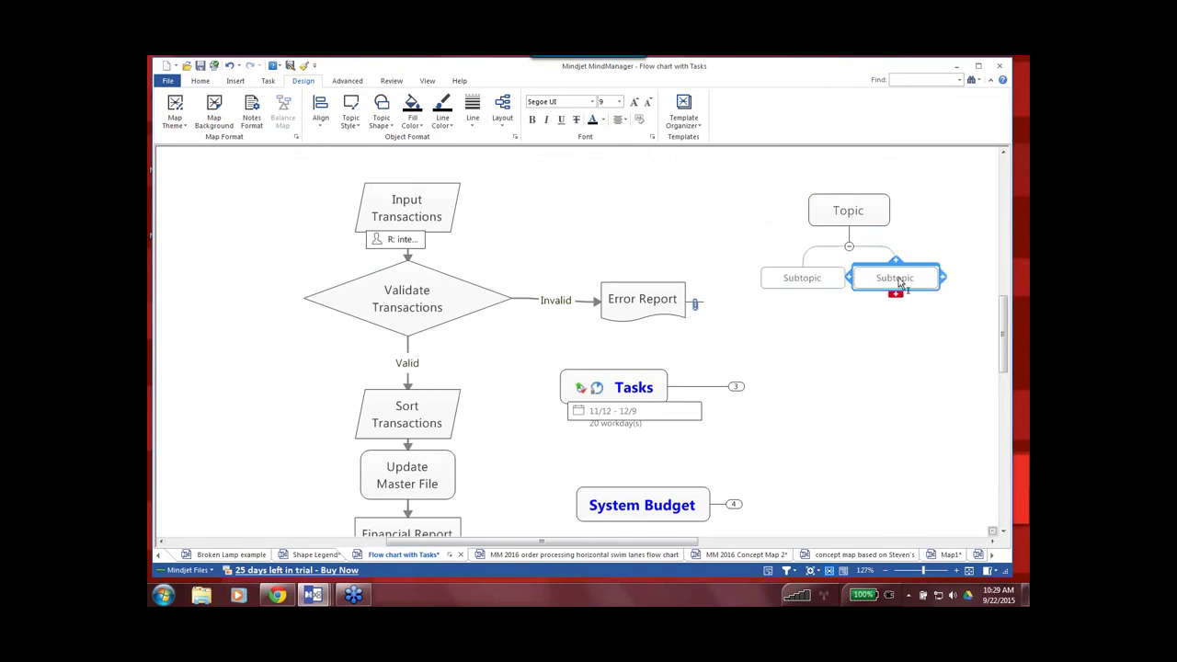
click(942, 279)
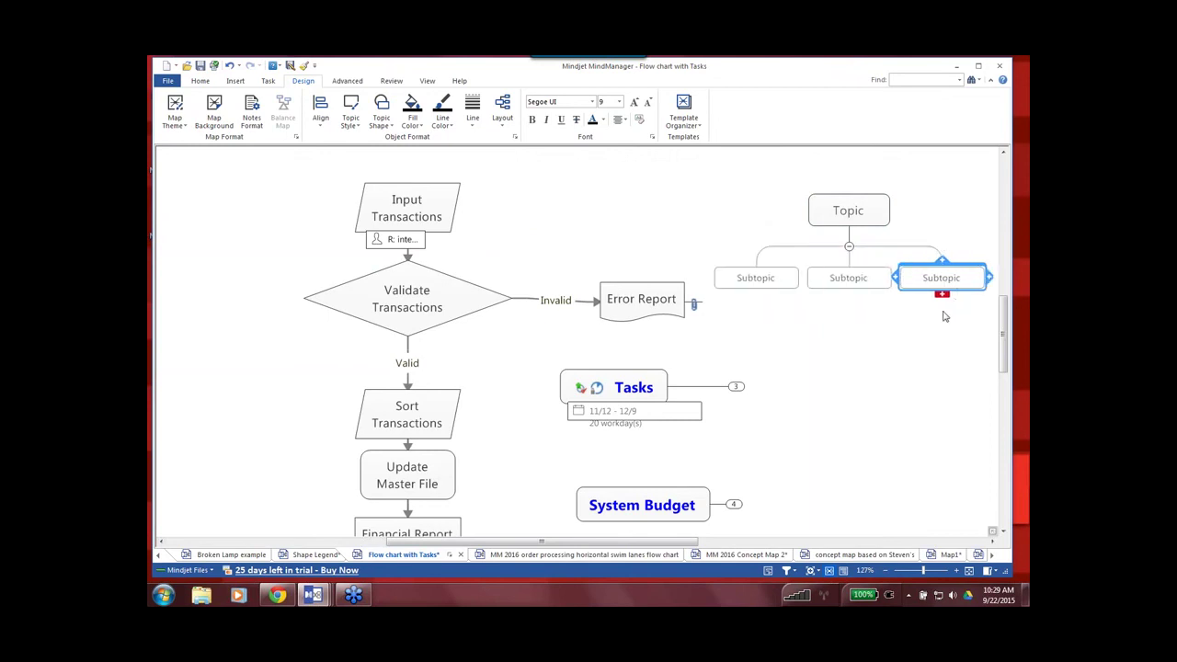
click(1020, 82)
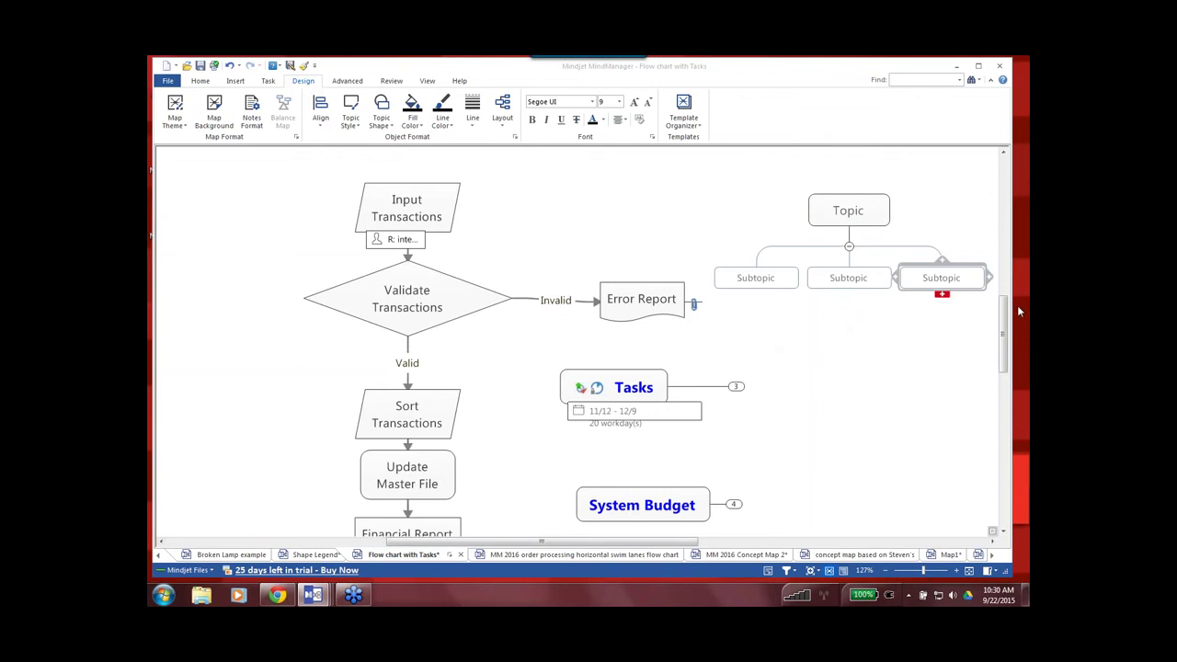
View the project concept map and switch to Map1 with the Thank You topic and promo links.
click(846, 557)
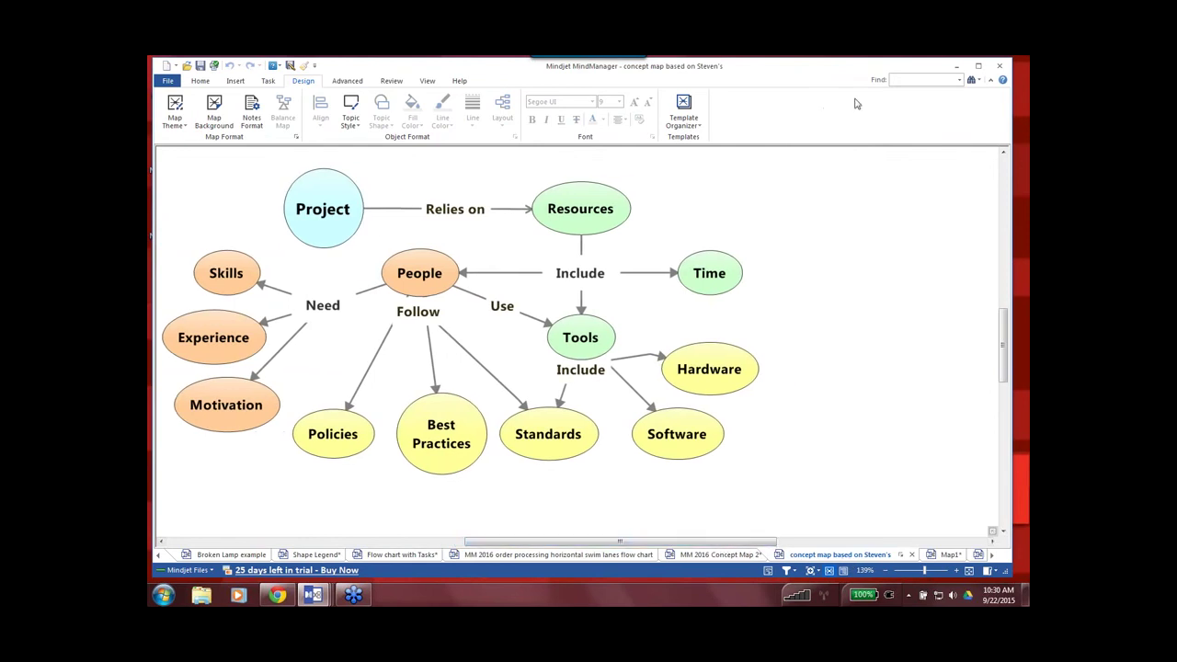
click(948, 556)
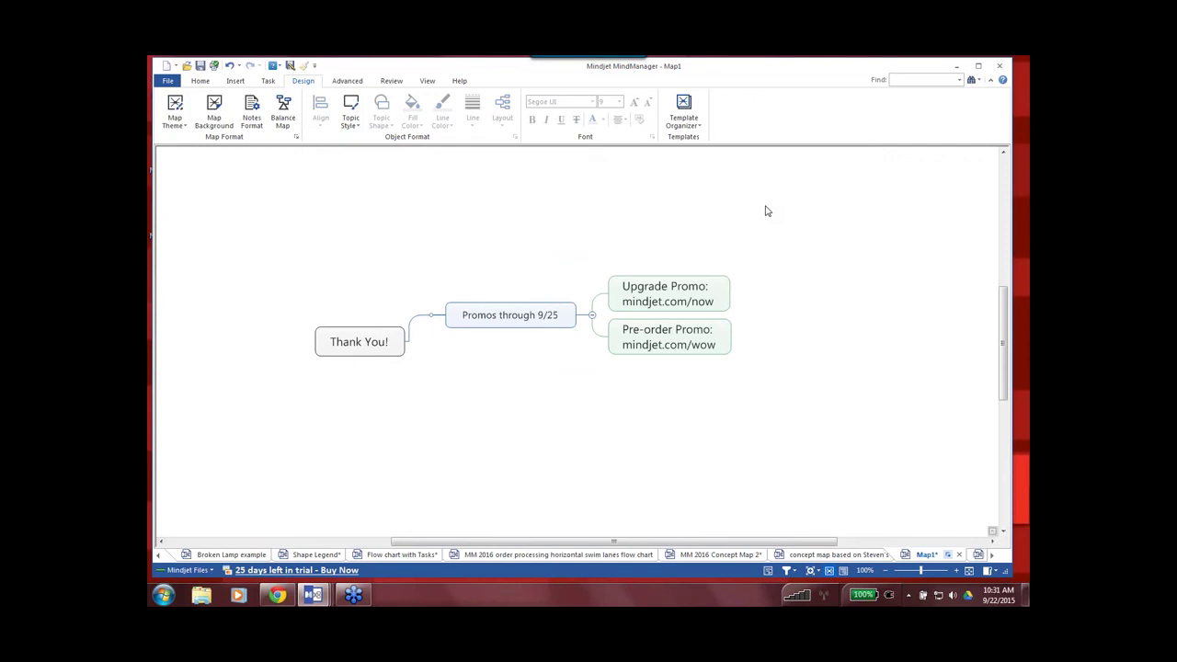
click(1019, 84)
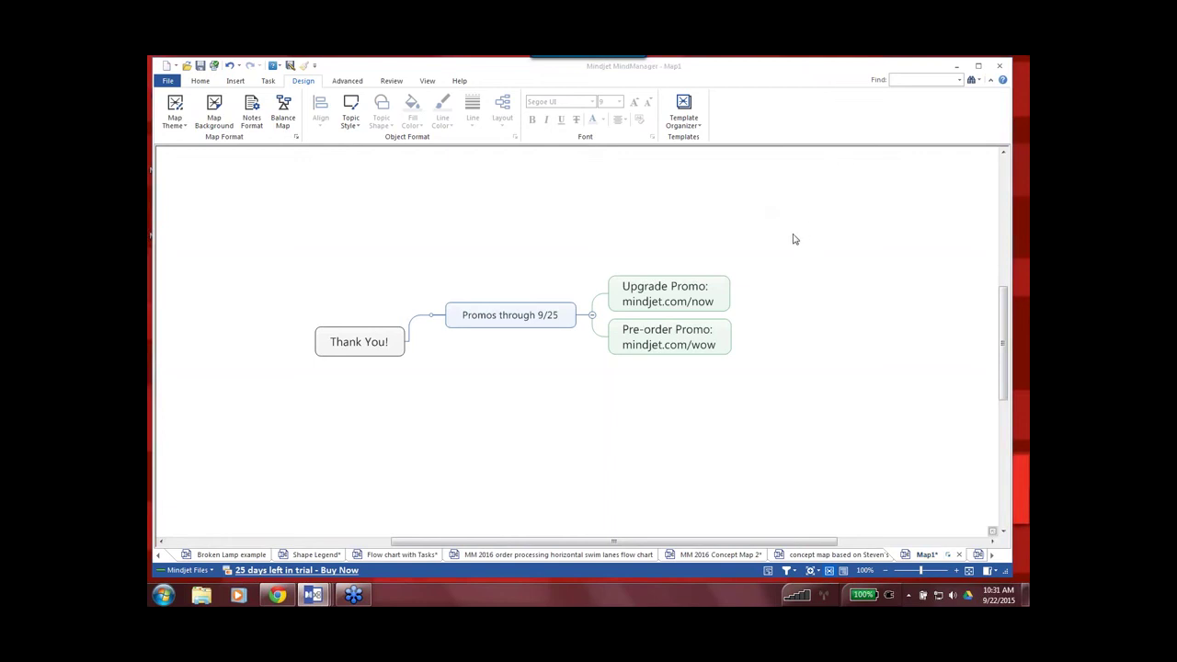